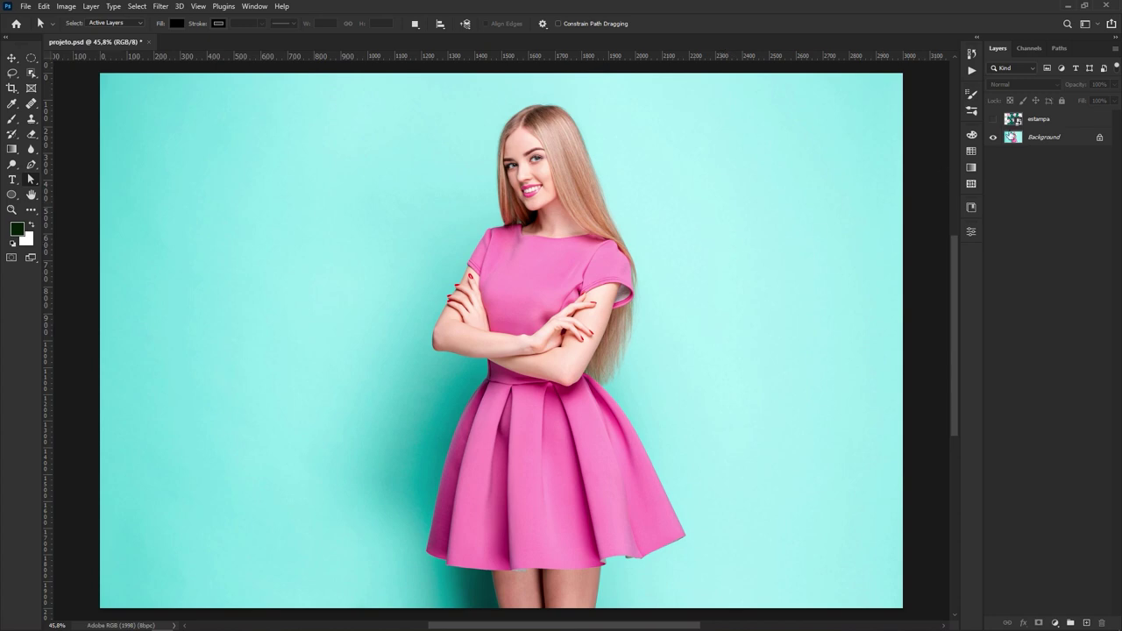
Step: Preview the estampa floral pattern layer over the photo and hide it again
{"action": "left_click", "coordinate": [993, 118]}
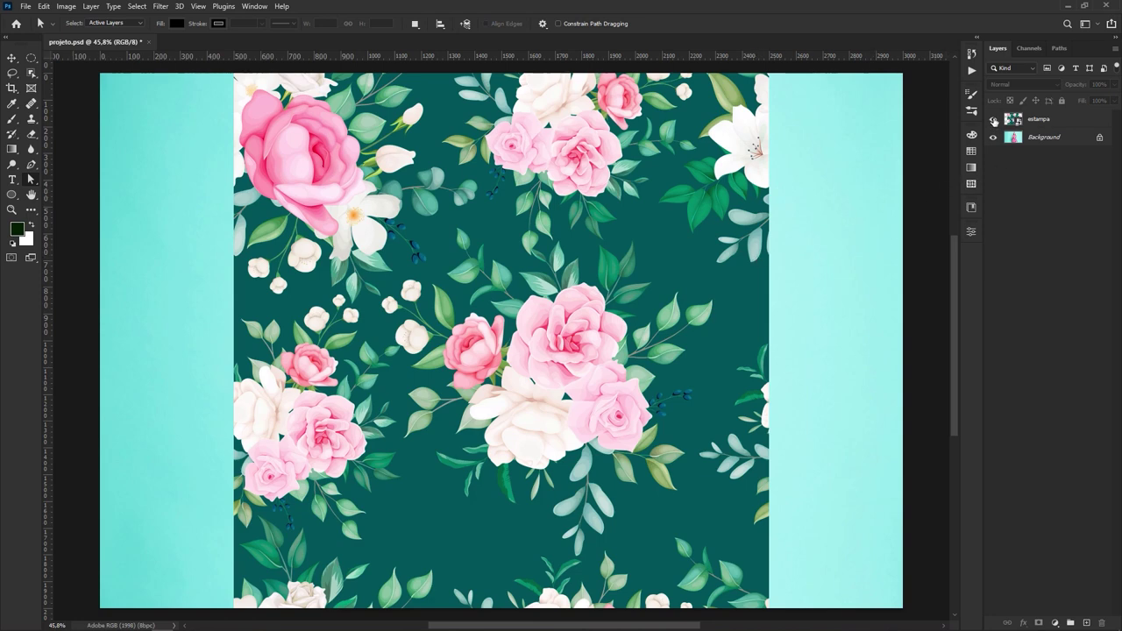
{"action": "left_click", "coordinate": [993, 121]}
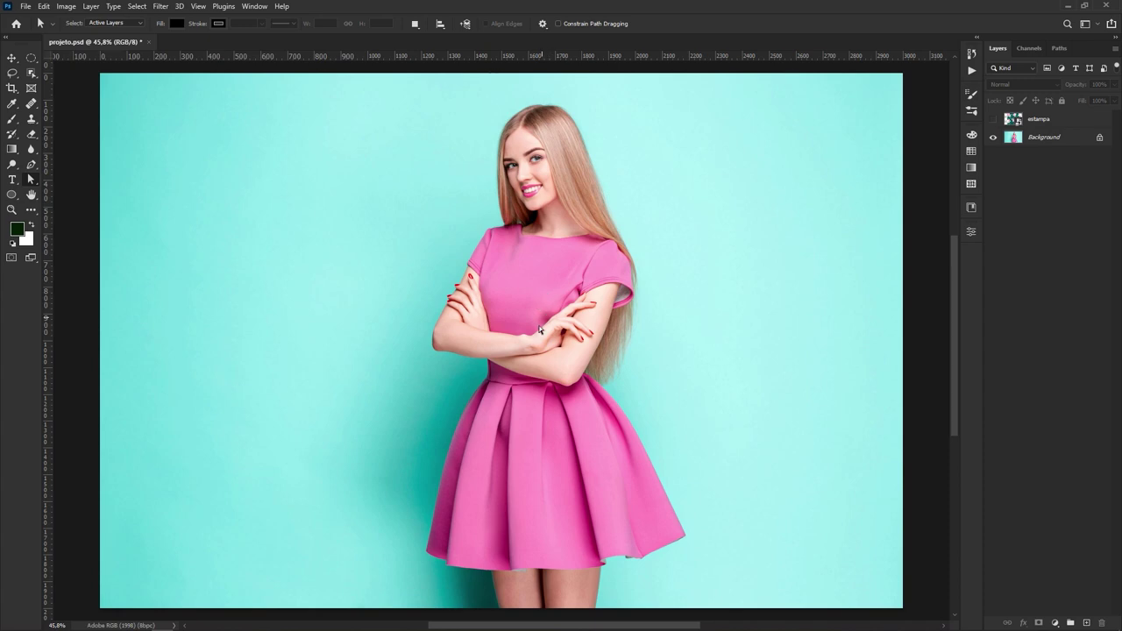
Step: Load the saved mascara path as a selection around the pink dress
{"action": "left_click", "coordinate": [1059, 48]}
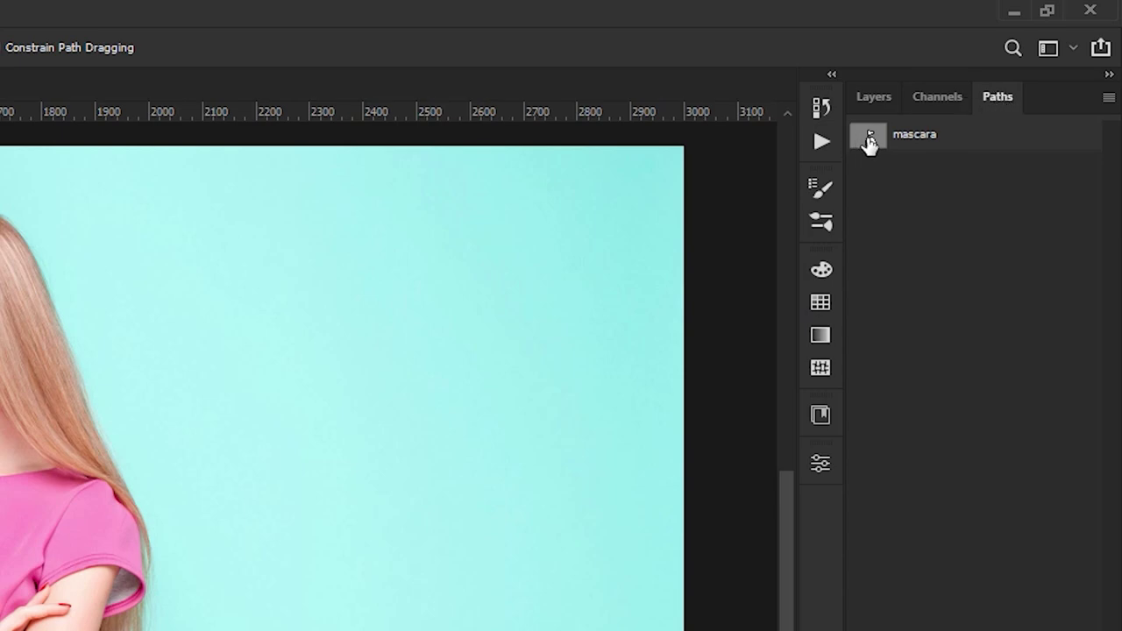
{"action": "left_click", "coordinate": [869, 141]}
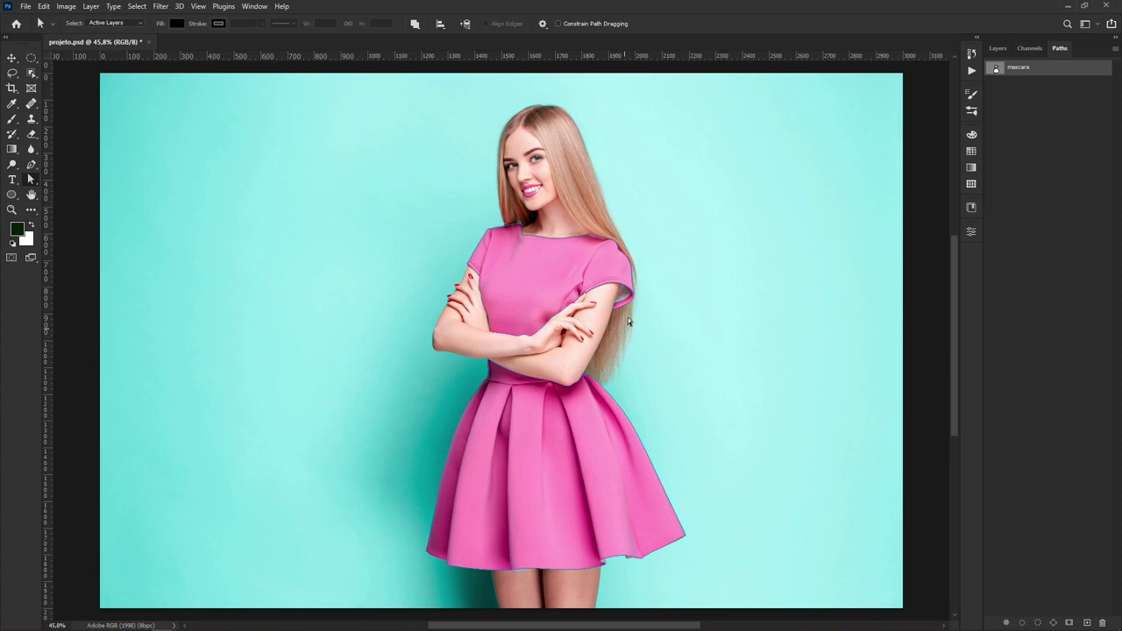
{"action": "key", "text": "ctrl+a"}
{"action": "left_click", "coordinate": [996, 69], "text": "ctrl"}
{"action": "left_click_drag", "start_coordinate": [473, 237], "coordinate": [772, 572]}
{"action": "mouse_move", "coordinate": [405, 199]}
{"action": "left_mouse_down"}
{"action": "mouse_move", "coordinate": [725, 570]}
{"action": "mouse_move", "coordinate": [405, 199]}
{"action": "left_mouse_up"}
{"action": "left_click", "coordinate": [998, 48]}
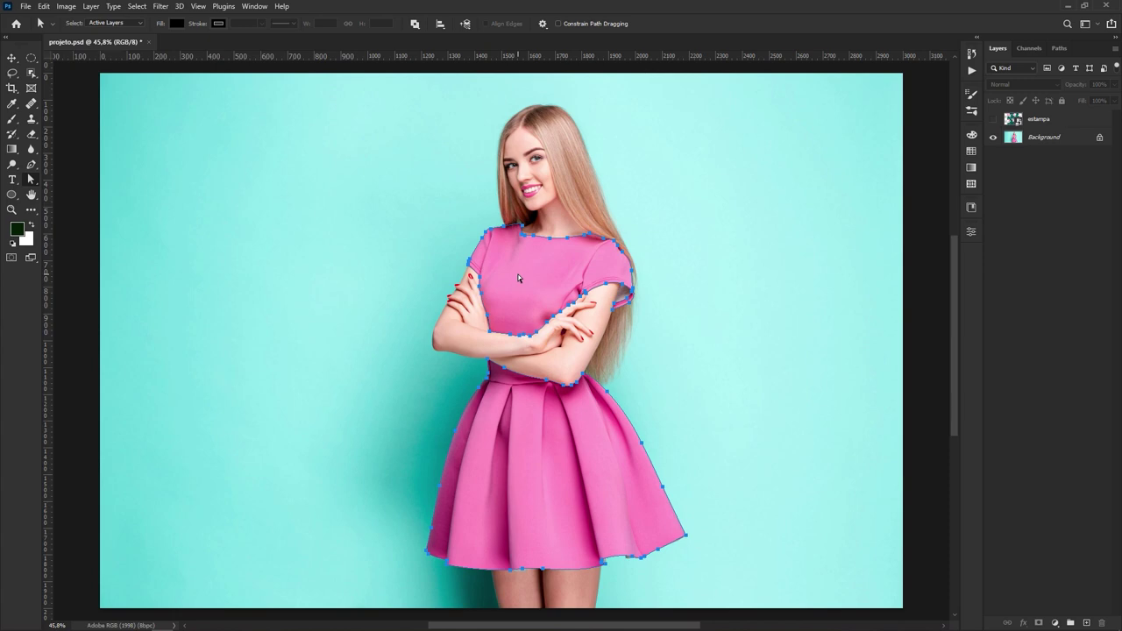
{"action": "key", "text": "ctrl+Return"}
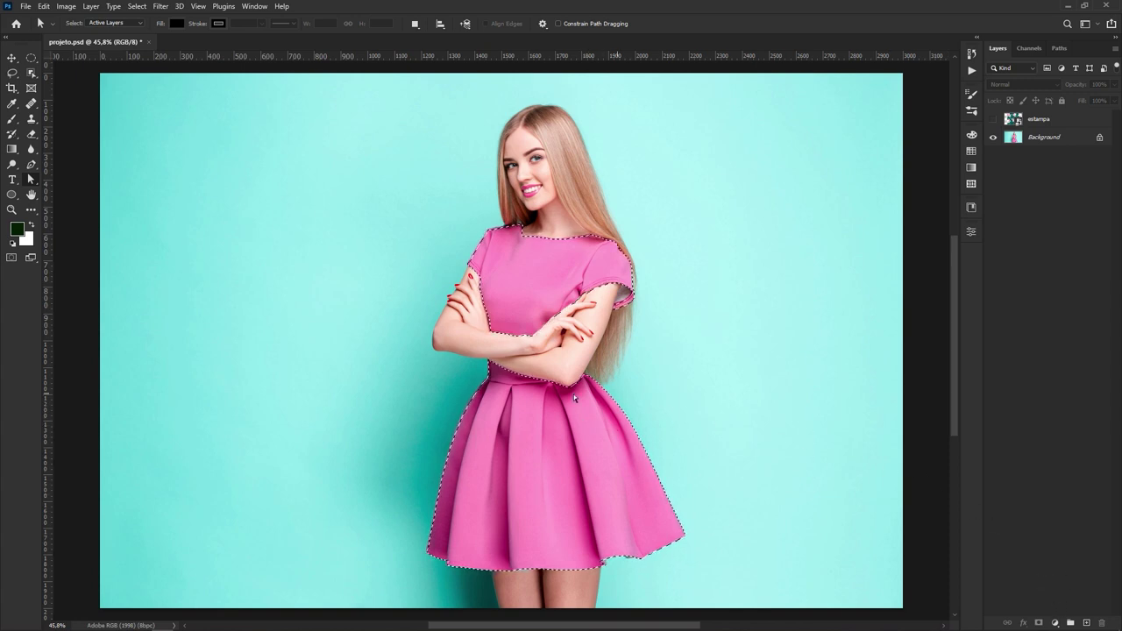
Step: Add a Hue/Saturation adjustment layer masked to the dress selection and check its mask on the canvas
{"action": "left_click", "coordinate": [1053, 624]}
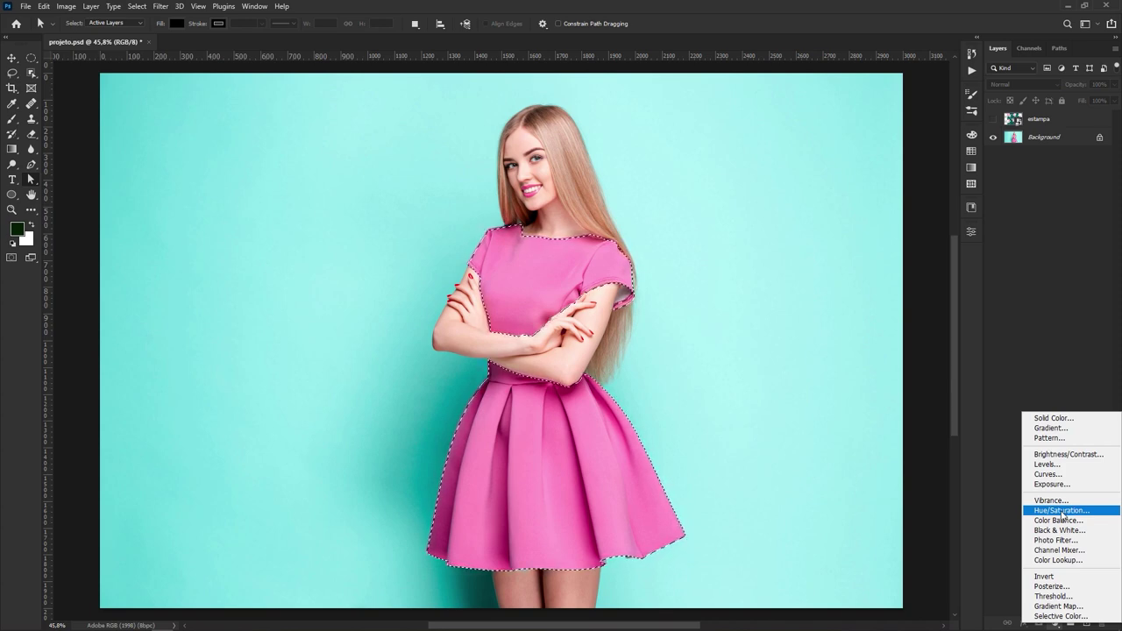
{"action": "left_click", "coordinate": [1061, 510]}
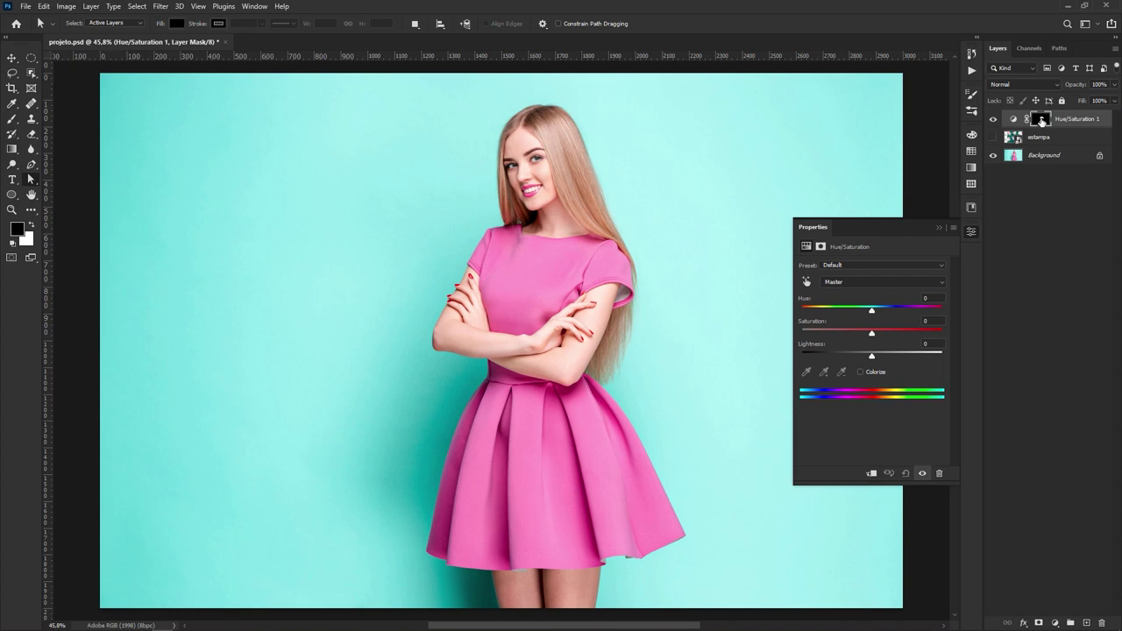
{"action": "left_click", "coordinate": [1041, 120], "text": "alt"}
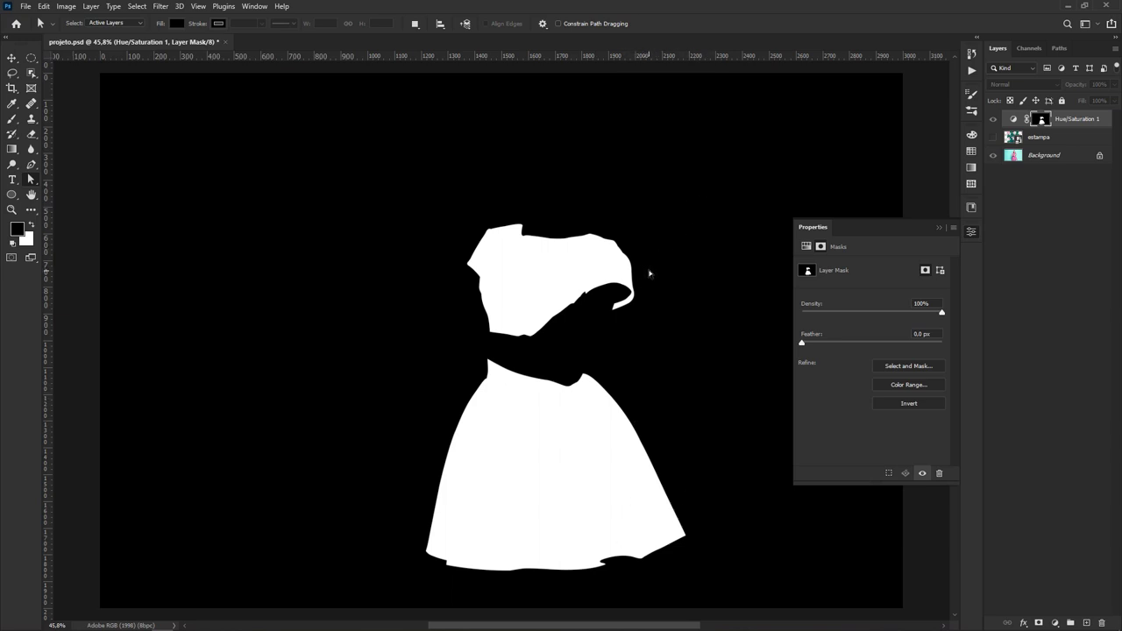
{"action": "key", "text": "alt"}
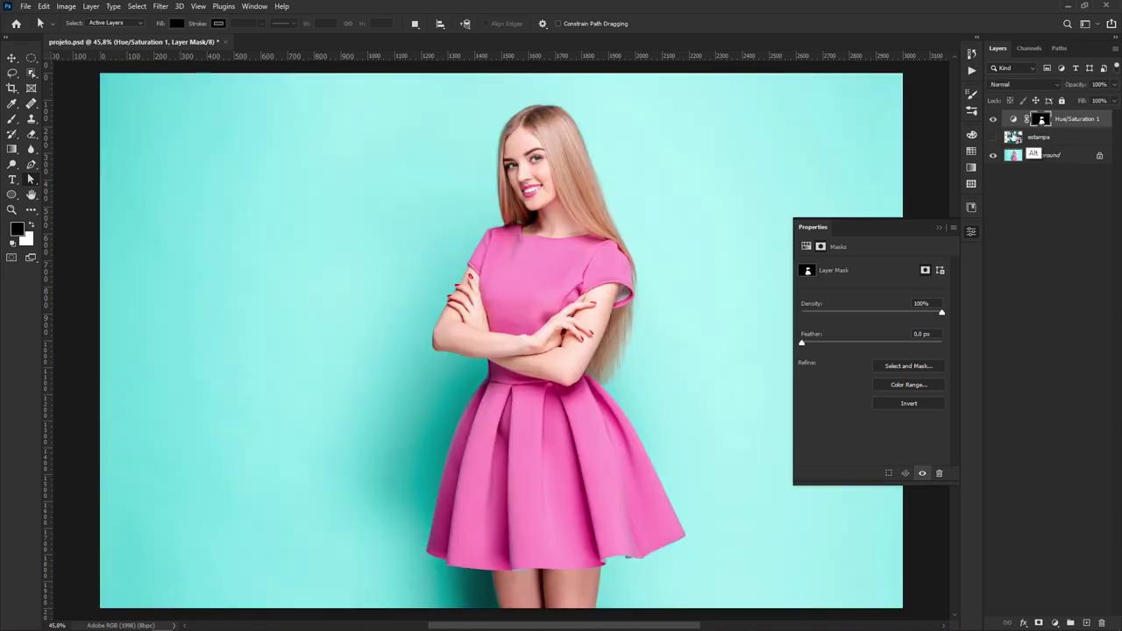
{"action": "left_click", "coordinate": [1042, 121], "text": "alt"}
Step: Set the dress adjustment's saturation to -100 and its lightness to about +32
{"action": "left_click", "coordinate": [1014, 121]}
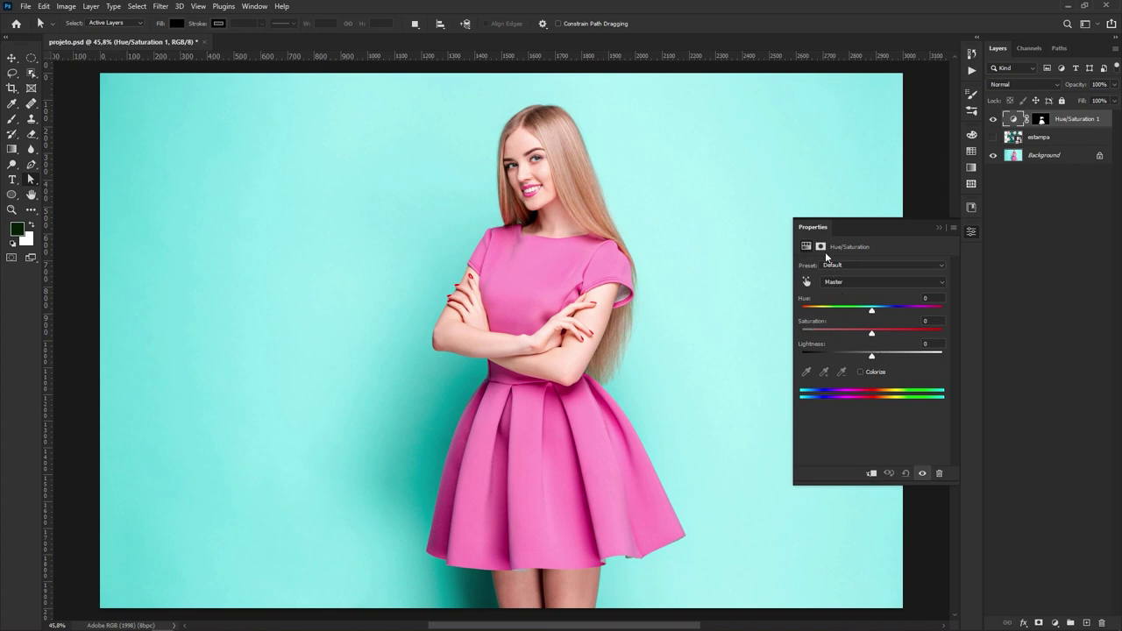
{"action": "left_click_drag", "start_coordinate": [873, 336], "coordinate": [650, 326]}
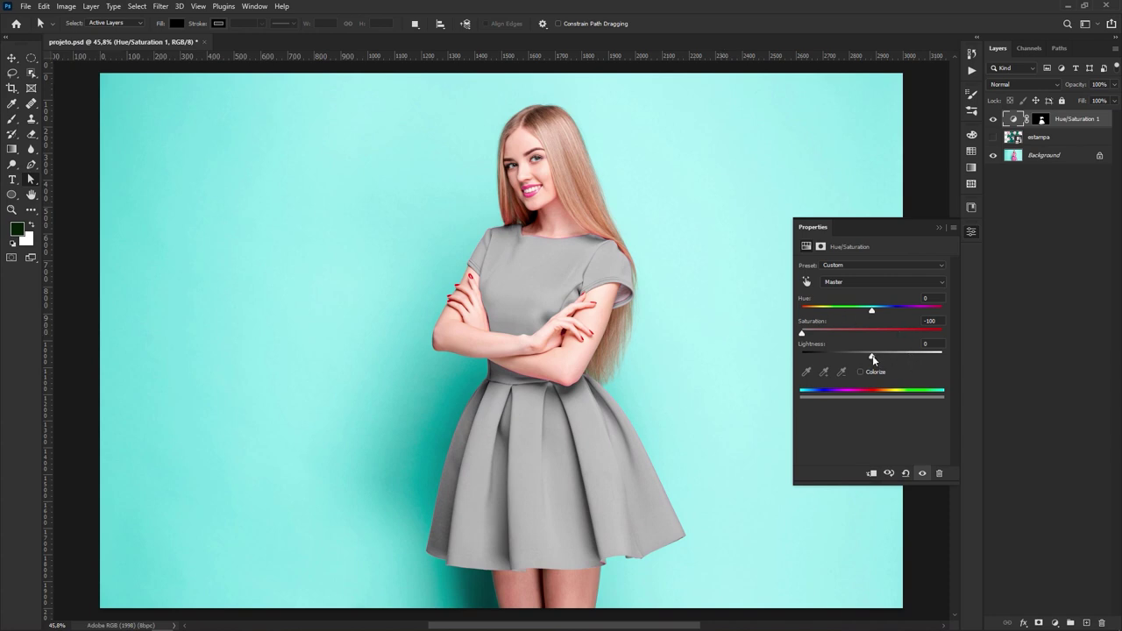
{"action": "left_click_drag", "start_coordinate": [872, 358], "coordinate": [901, 363]}
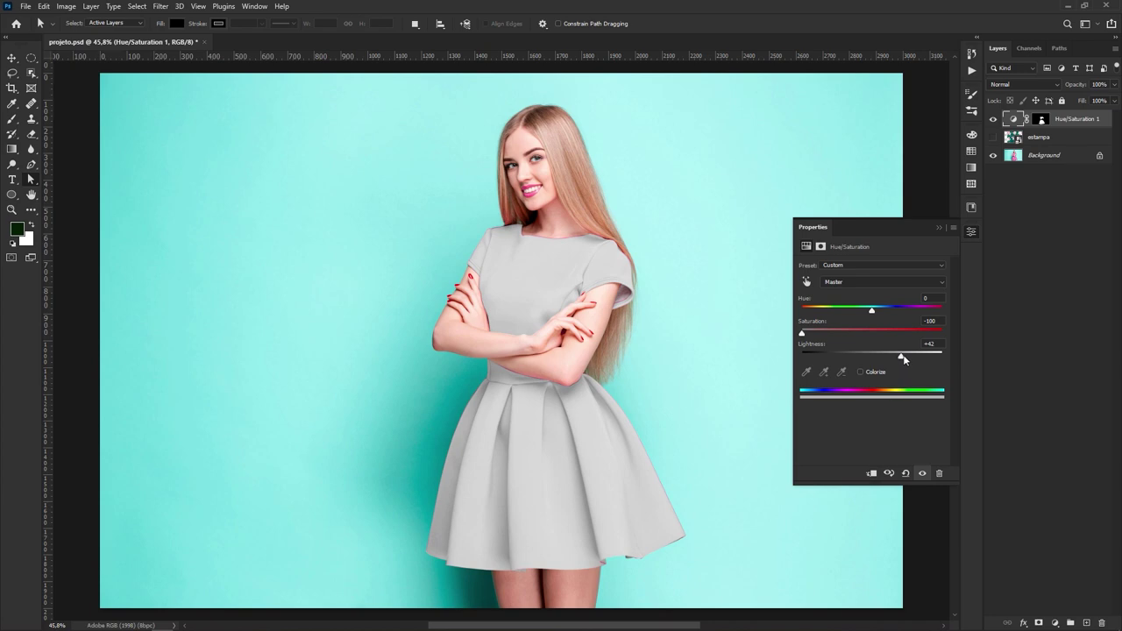
{"action": "mouse_move", "coordinate": [904, 357]}
{"action": "left_mouse_down"}
{"action": "mouse_move", "coordinate": [933, 362]}
{"action": "mouse_move", "coordinate": [892, 359]}
{"action": "left_mouse_up"}
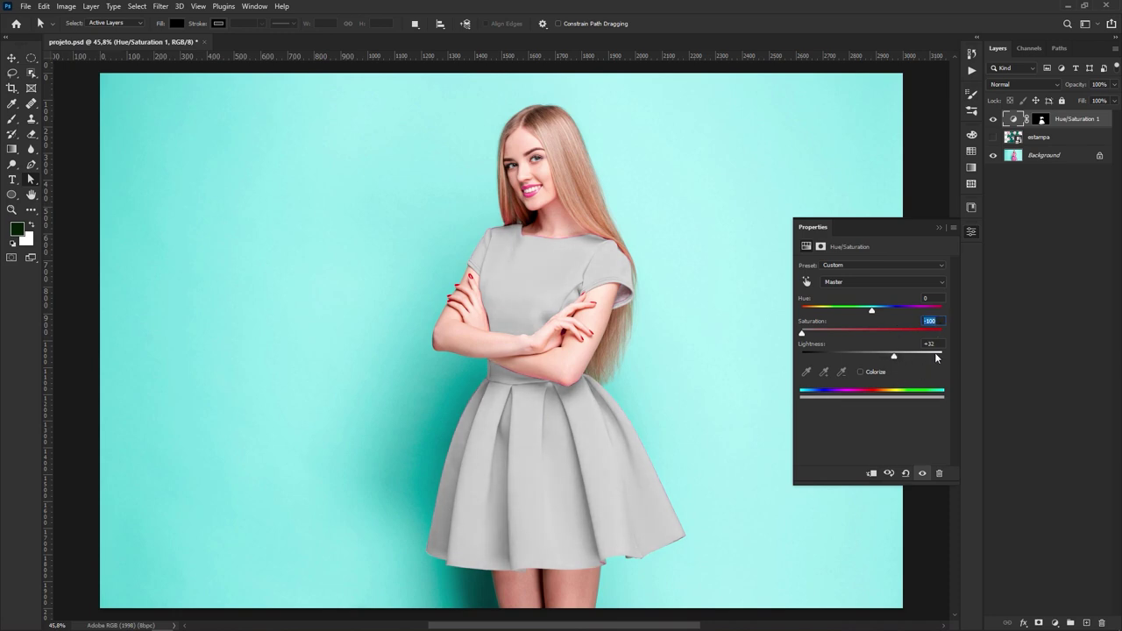
{"action": "key", "text": "Tab"}
{"action": "type", "text": "3"}
{"action": "left_click", "coordinate": [940, 228]}
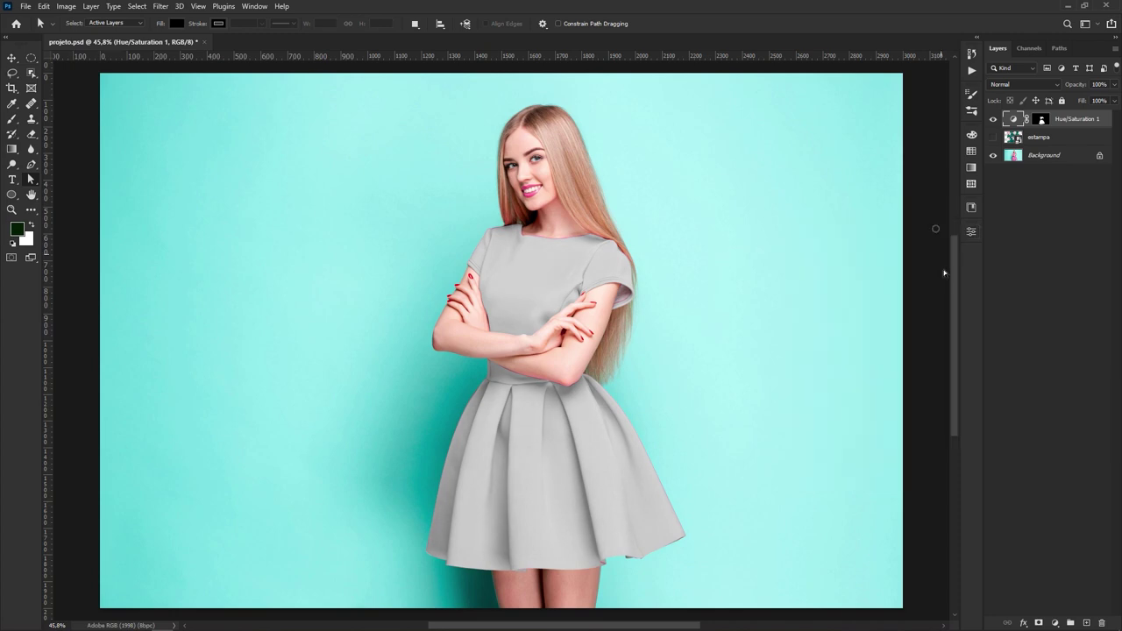
Step: Place the Hue/Saturation layer below estampa in a new group and transfer its dress mask to the group
{"action": "left_click_drag", "start_coordinate": [1076, 123], "coordinate": [1052, 160]}
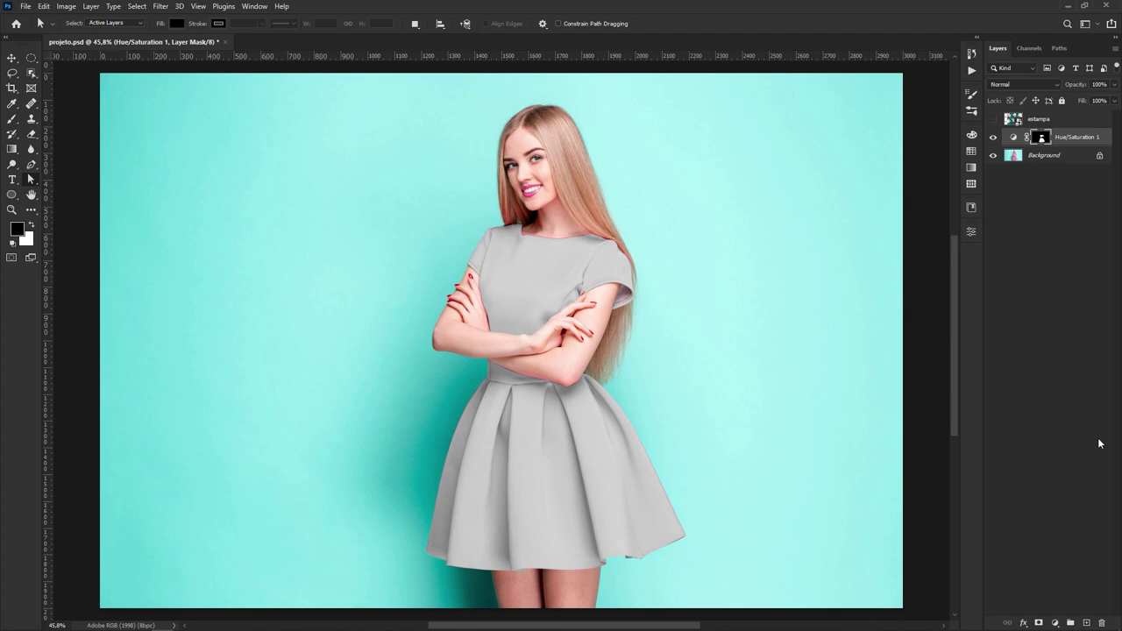
{"action": "left_click", "coordinate": [1077, 139]}
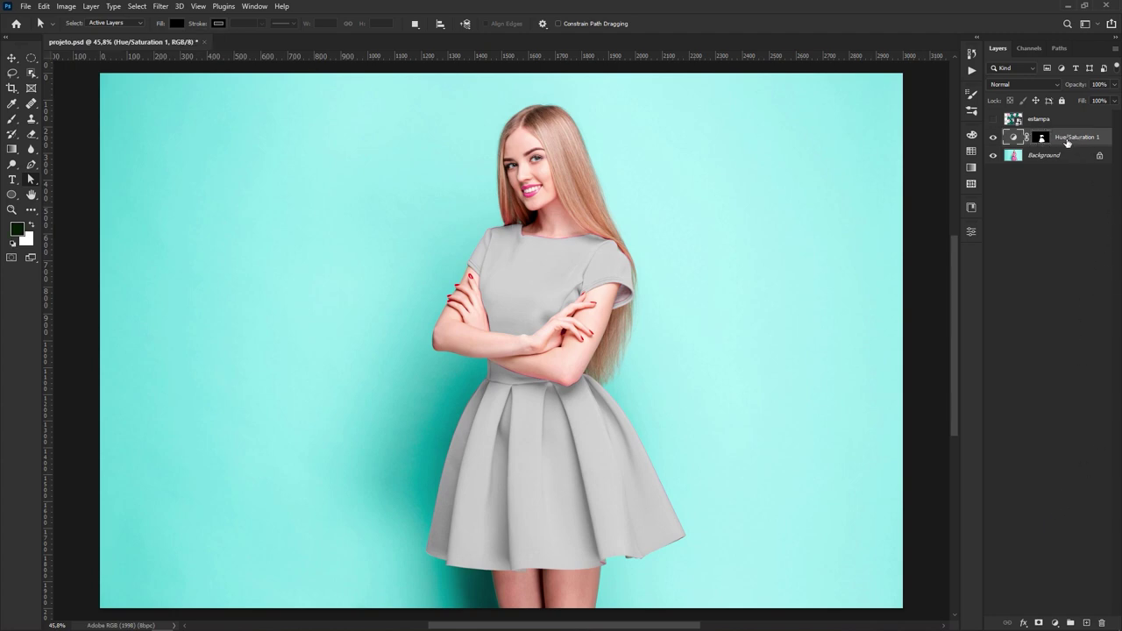
{"action": "key", "text": "ctrl+g"}
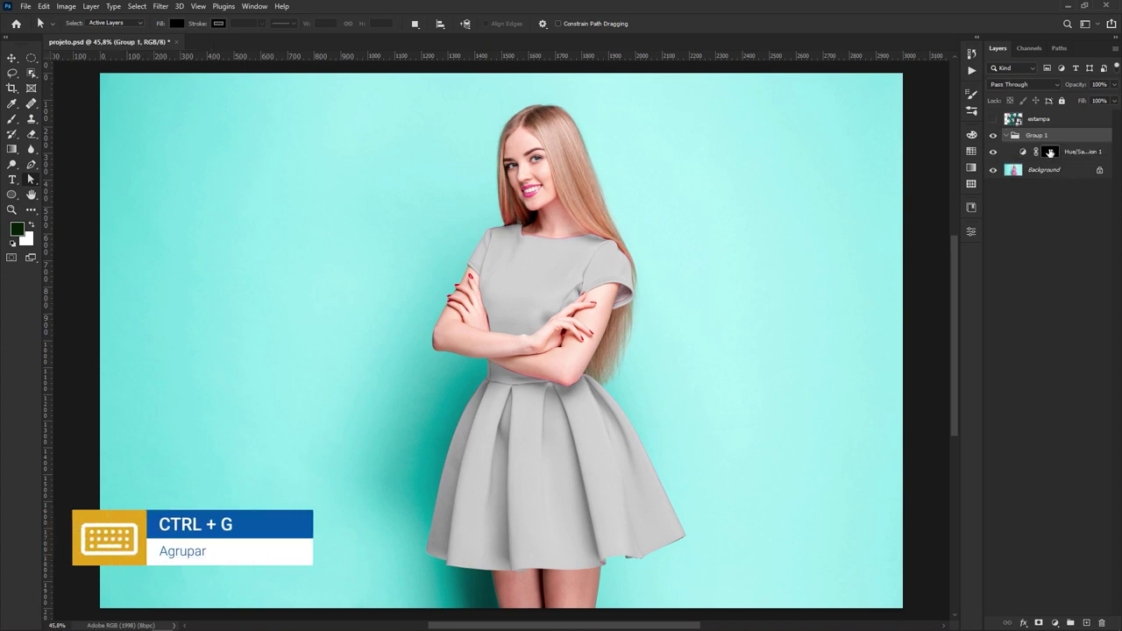
{"action": "left_click_drag", "start_coordinate": [1049, 151], "coordinate": [1060, 140]}
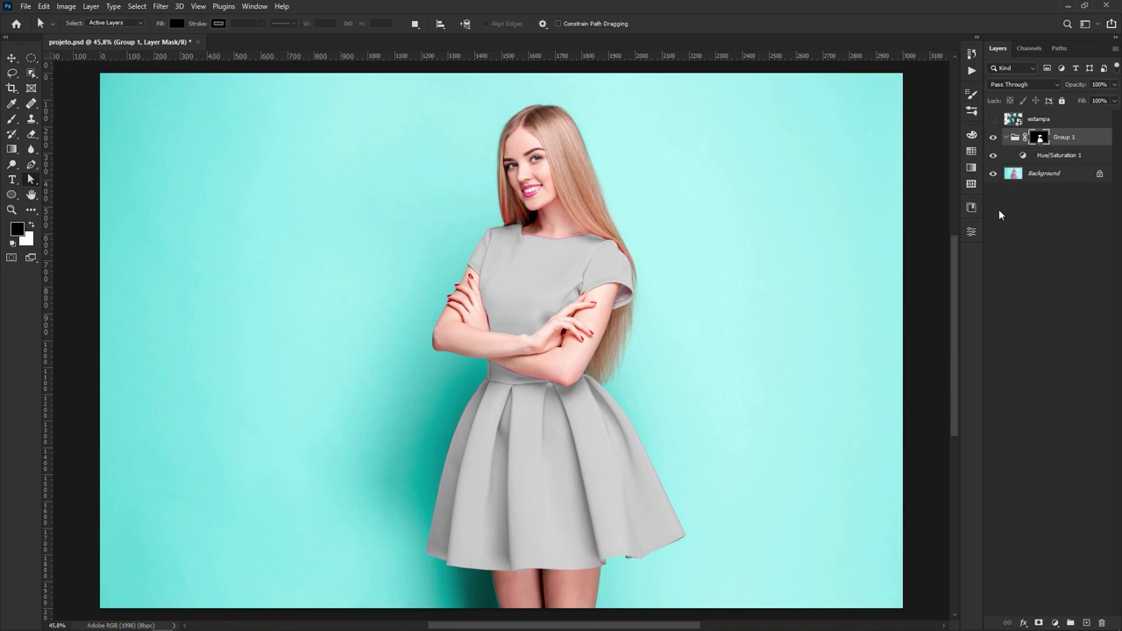
Step: Add a Curves adjustment above Hue/Saturation inside the group, with the black point input at 41 and the white point input at 226
{"action": "left_click", "coordinate": [1079, 158]}
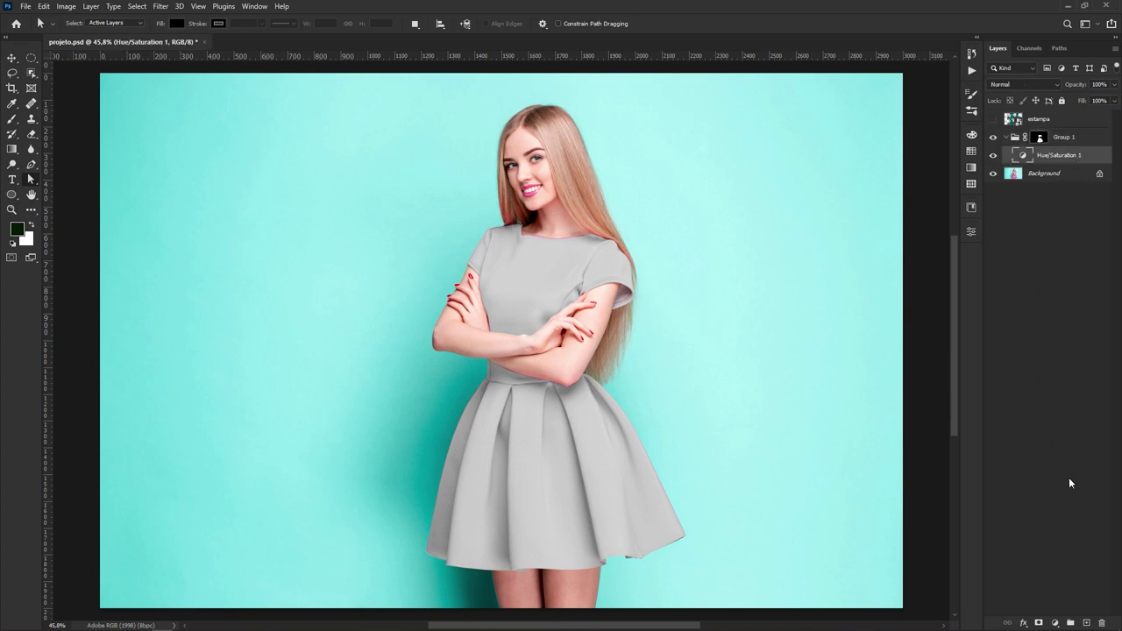
{"action": "left_click", "coordinate": [1055, 623]}
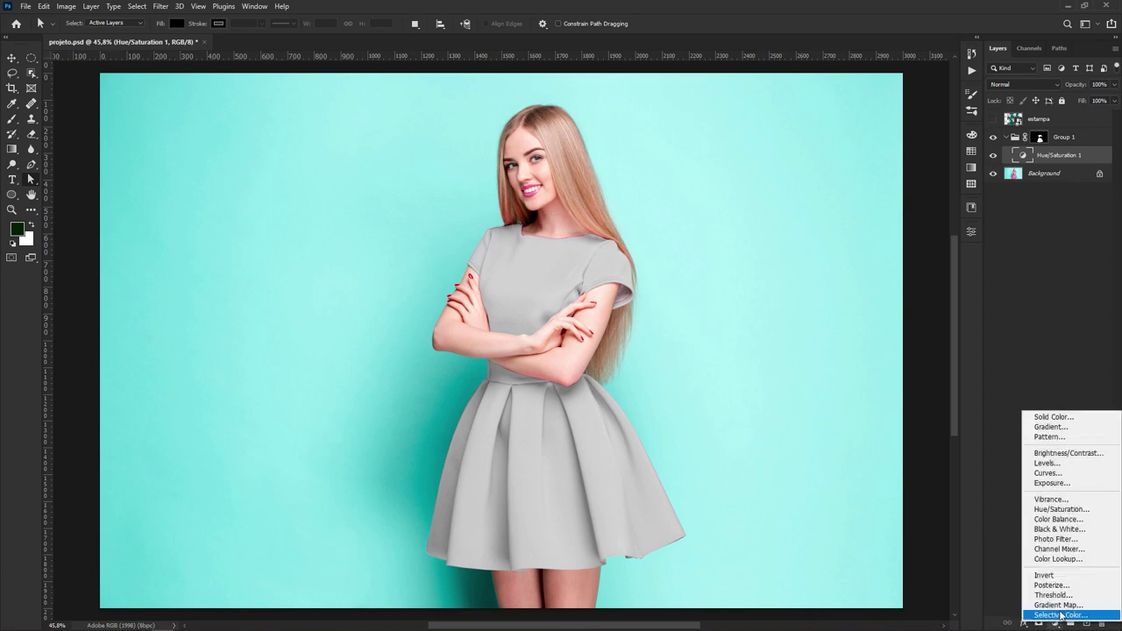
{"action": "left_click", "coordinate": [1069, 473]}
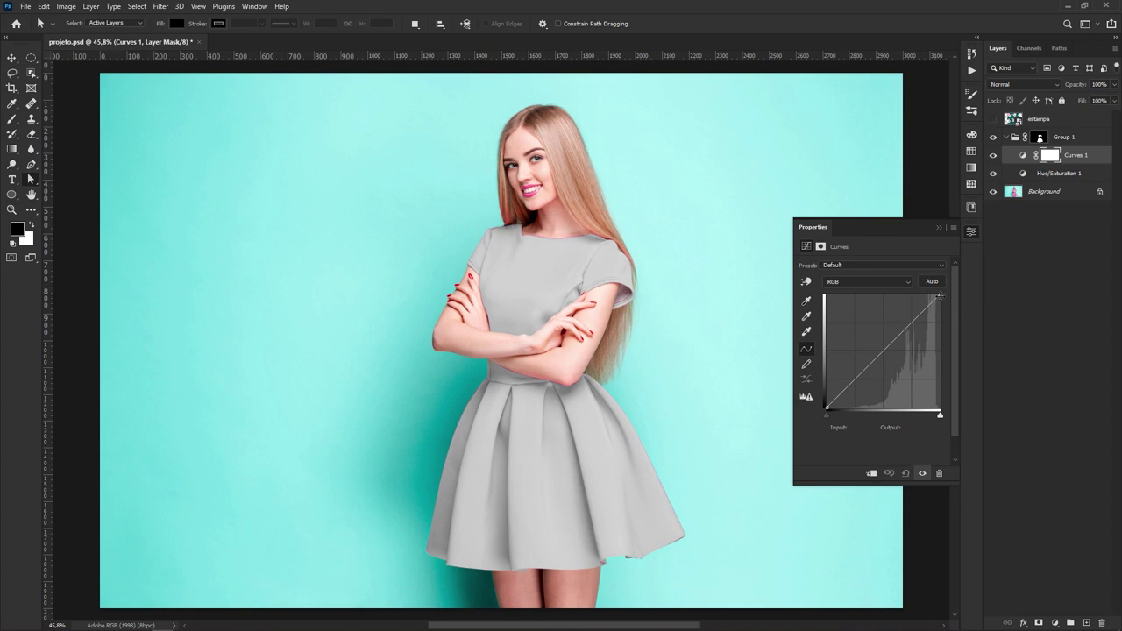
{"action": "left_click_drag", "start_coordinate": [939, 297], "coordinate": [930, 295]}
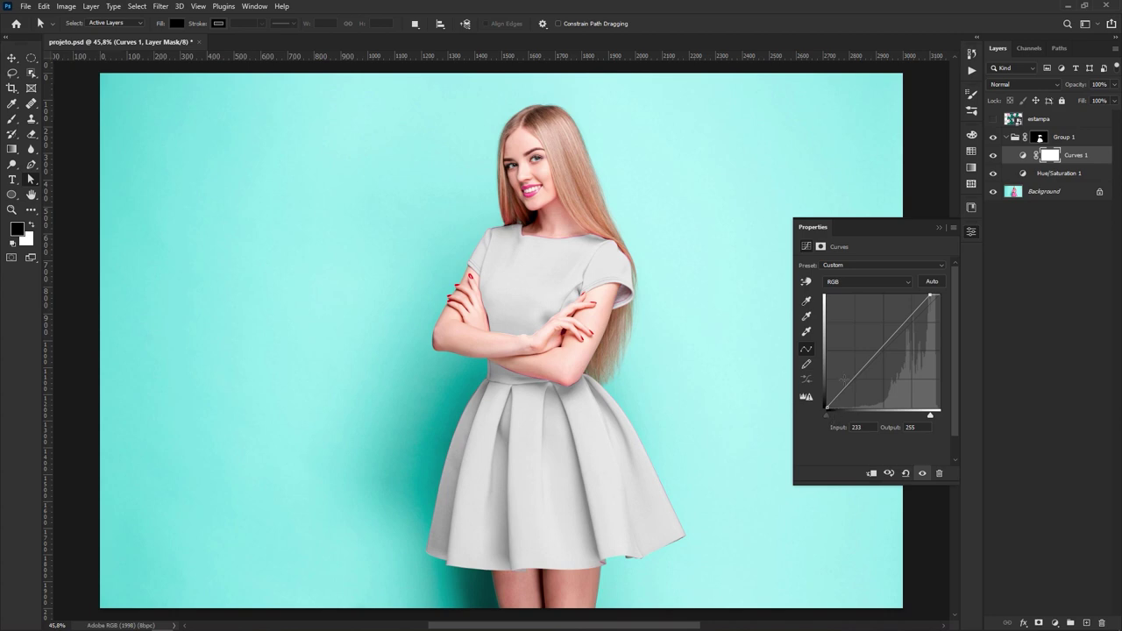
{"action": "mouse_move", "coordinate": [829, 421]}
{"action": "left_mouse_down"}
{"action": "mouse_move", "coordinate": [858, 427]}
{"action": "mouse_move", "coordinate": [845, 425]}
{"action": "left_mouse_up"}
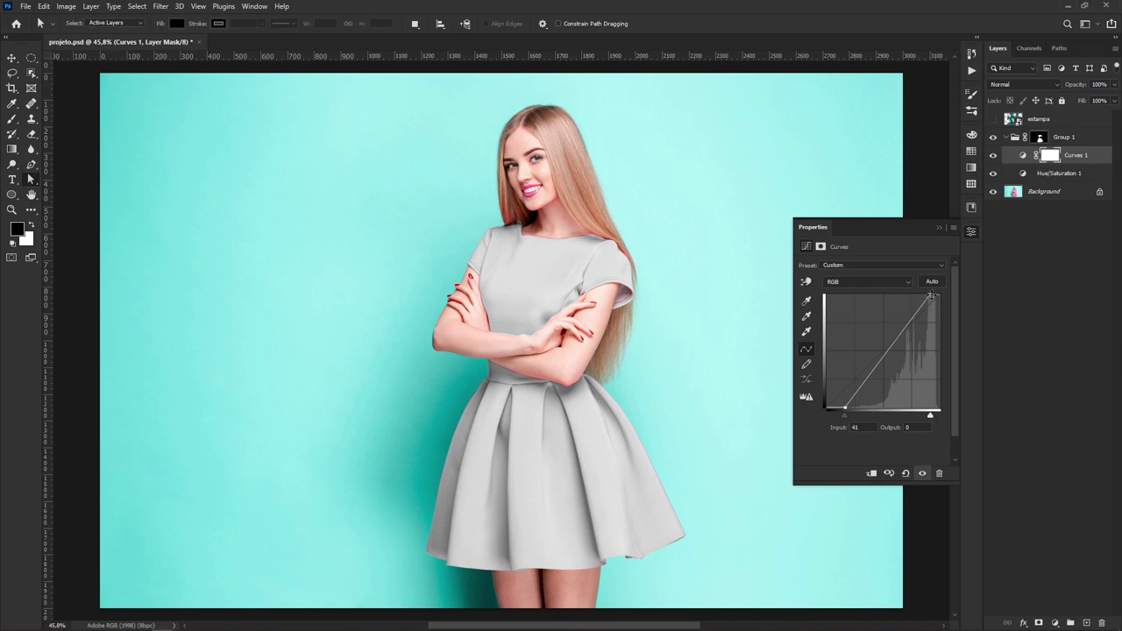
{"action": "left_click_drag", "start_coordinate": [932, 296], "coordinate": [927, 296]}
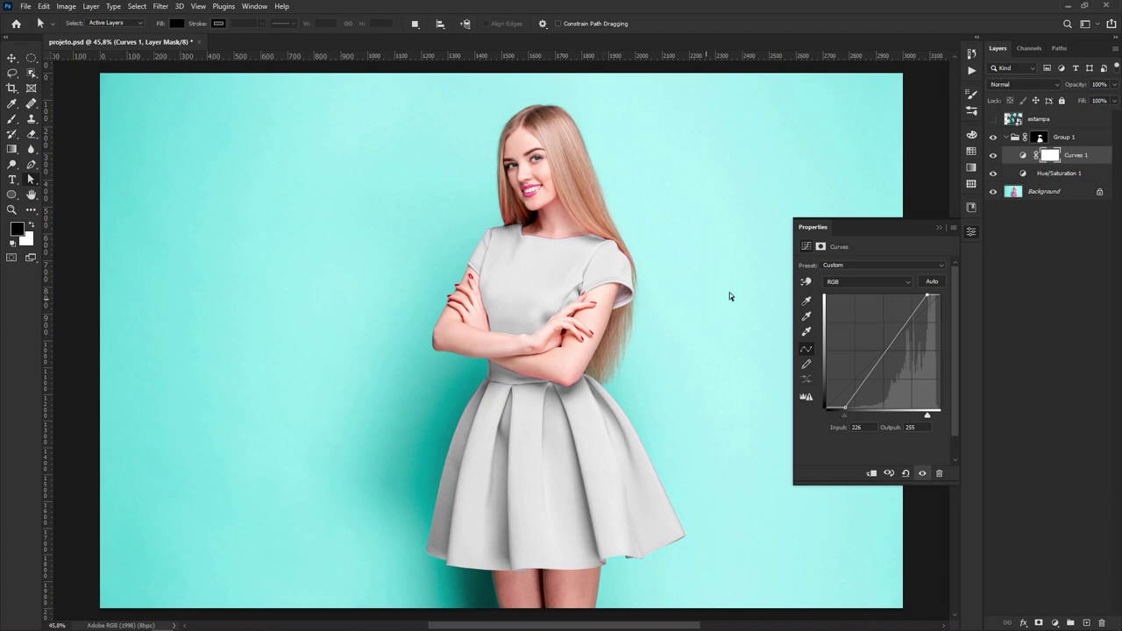
{"action": "left_click", "coordinate": [939, 226]}
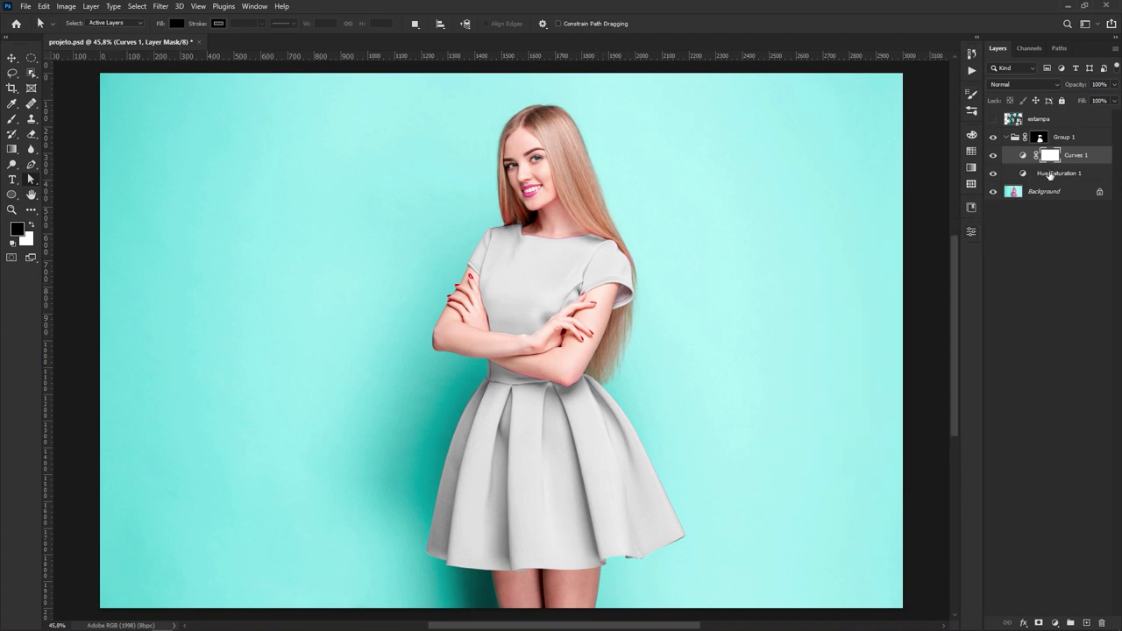
Step: Collapse the adjustments group and rename it "ajustes base"
{"action": "left_click", "coordinate": [1006, 138]}
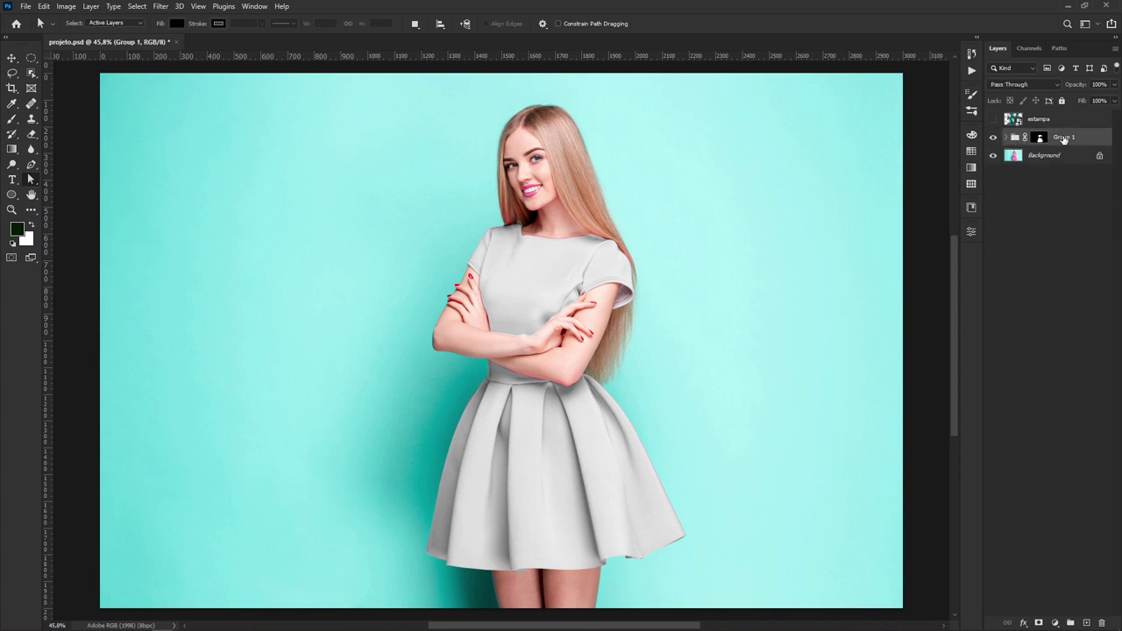
{"action": "double_click", "coordinate": [1063, 138]}
{"action": "type", "text": "p"}
{"action": "type", "text": "justes base"}
{"action": "key", "text": "Return"}
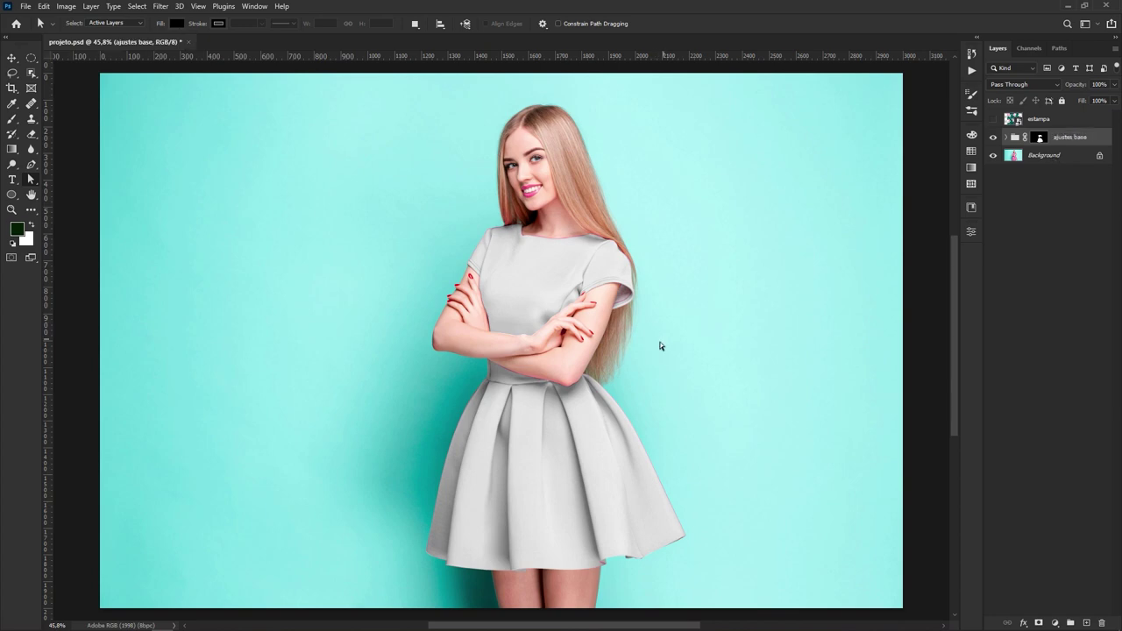
Step: Show the estampa layer and lower its opacity to 28%
{"action": "left_click", "coordinate": [994, 119]}
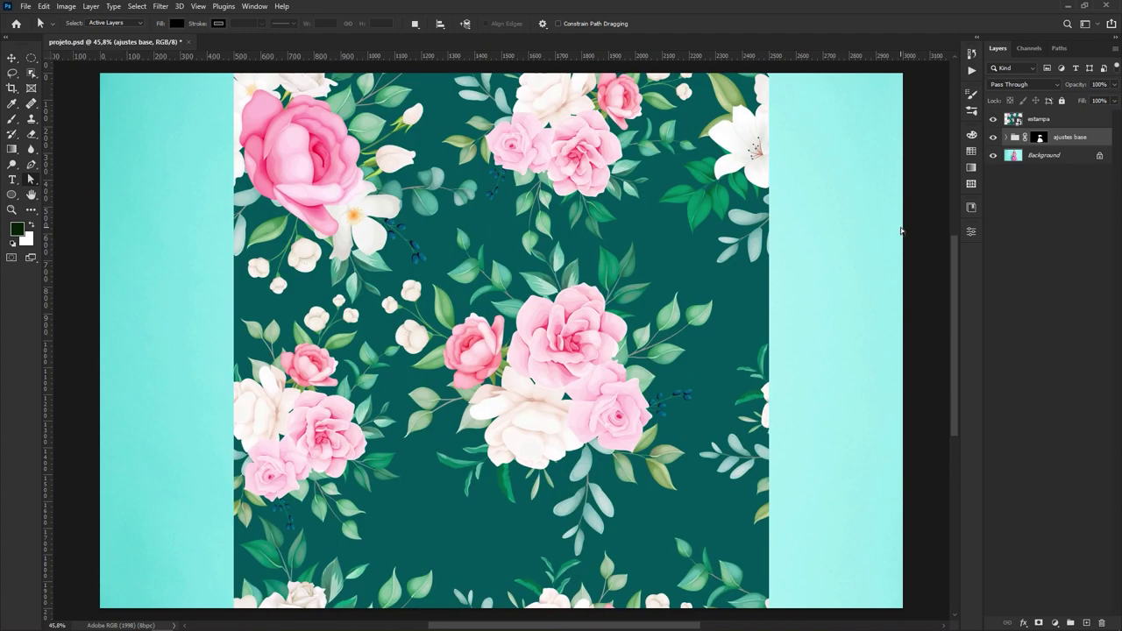
{"action": "left_click", "coordinate": [1045, 121]}
{"action": "left_click", "coordinate": [1116, 85]}
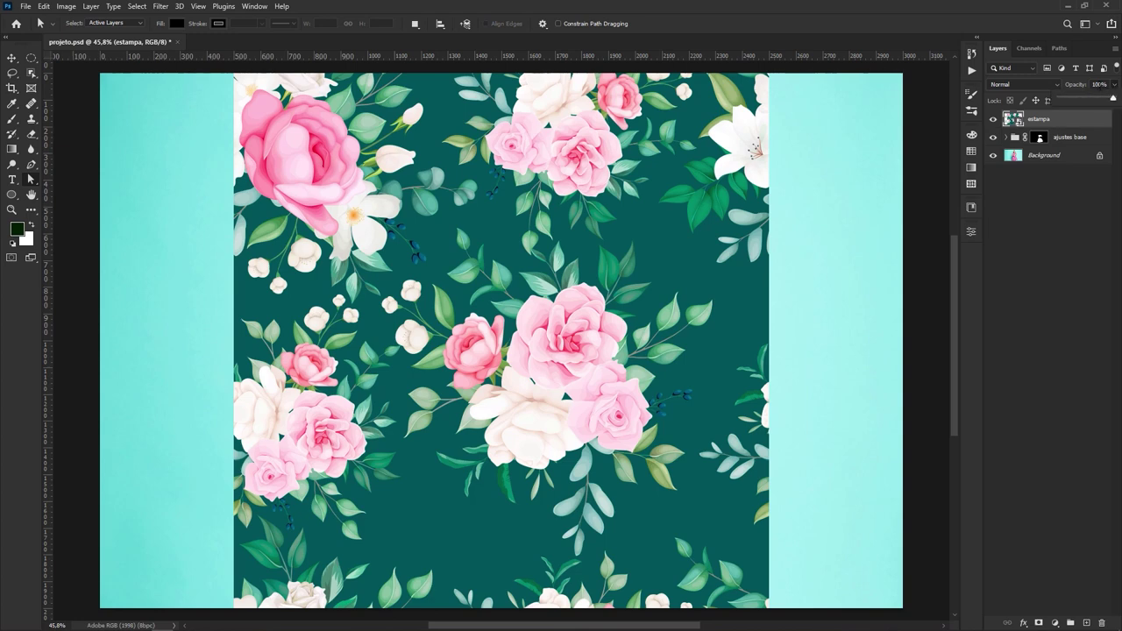
{"action": "left_click_drag", "start_coordinate": [1112, 99], "coordinate": [1080, 102]}
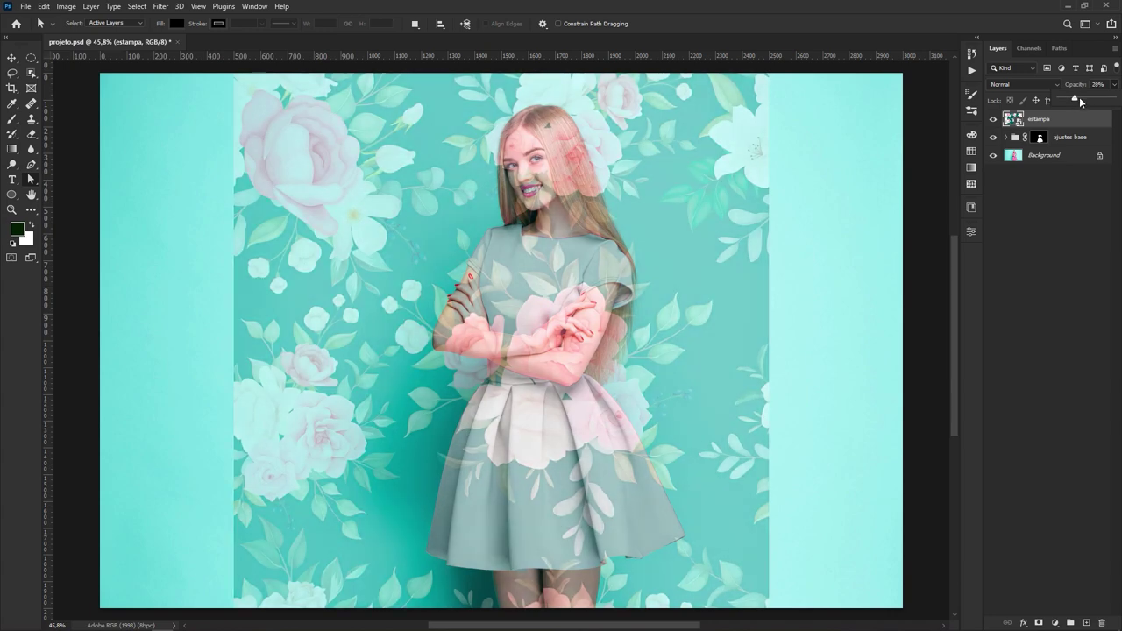
{"action": "left_click", "coordinate": [1057, 122]}
Step: Scale the estampa pattern to about 4.77% width and 6.03% height, positioned over the dress, and apply the transformation
{"action": "key", "text": "ctrl+t"}
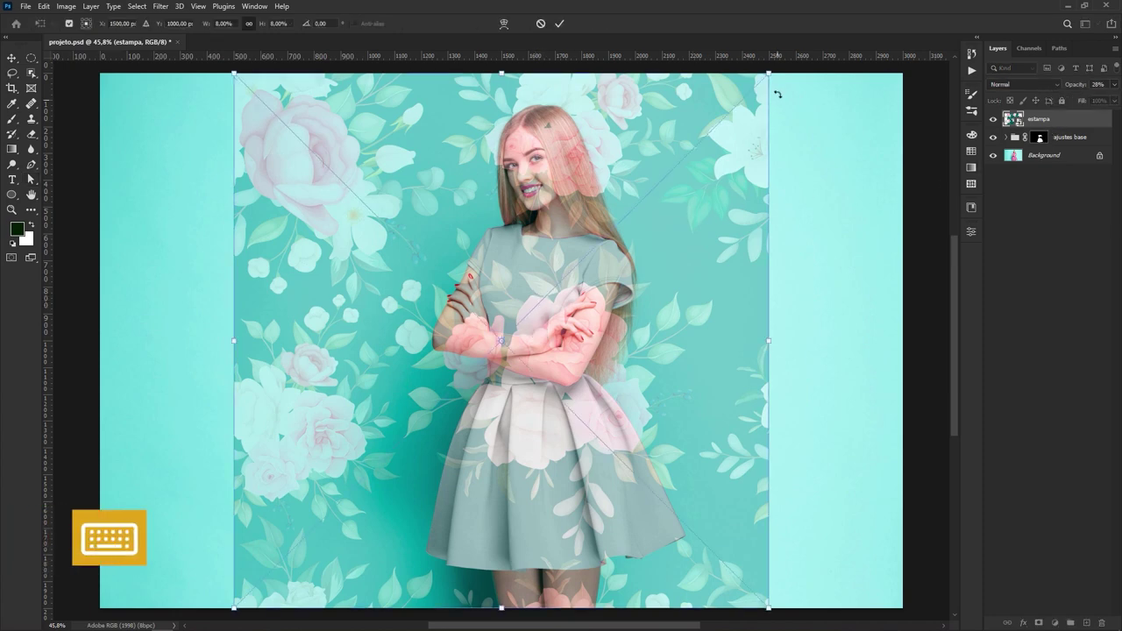
{"action": "left_click_drag", "start_coordinate": [770, 74], "coordinate": [676, 199]}
{"action": "left_click_drag", "start_coordinate": [628, 419], "coordinate": [722, 377]}
{"action": "left_click_drag", "start_coordinate": [673, 405], "coordinate": [685, 423]}
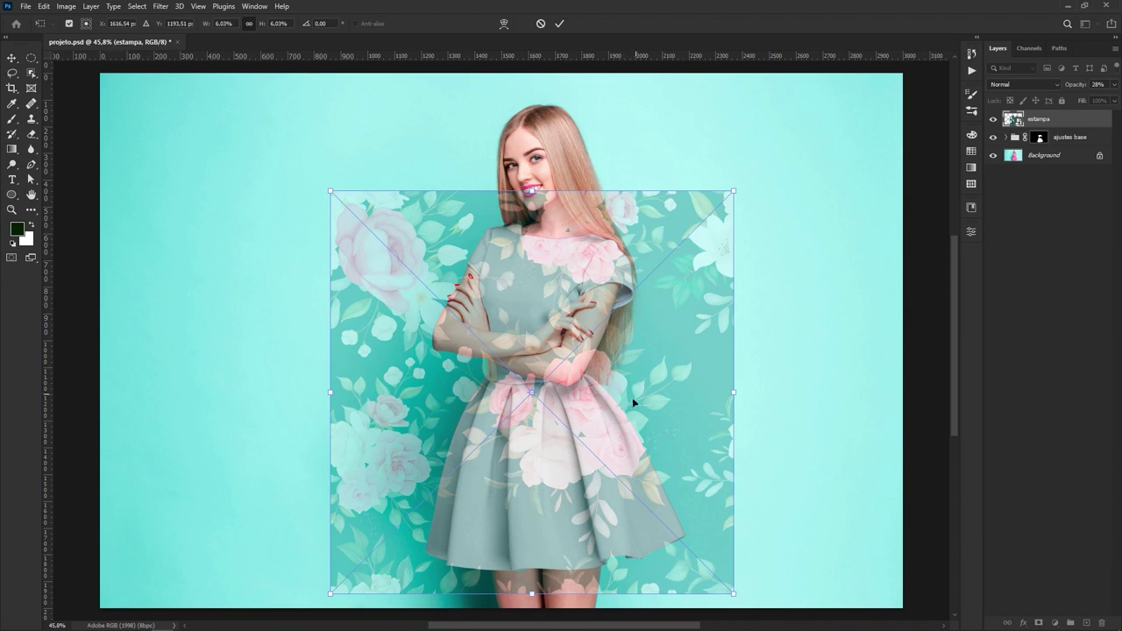
{"action": "left_click_drag", "start_coordinate": [736, 395], "coordinate": [703, 394]}
{"action": "left_click_drag", "start_coordinate": [331, 394], "coordinate": [383, 399]}
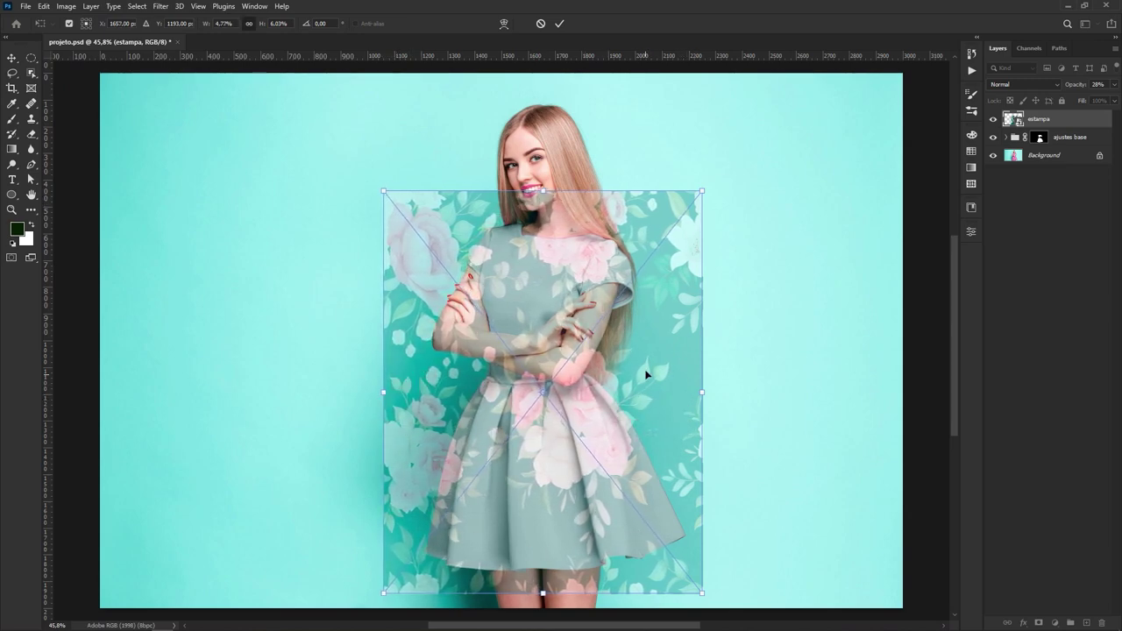
{"action": "left_click", "coordinate": [559, 24]}
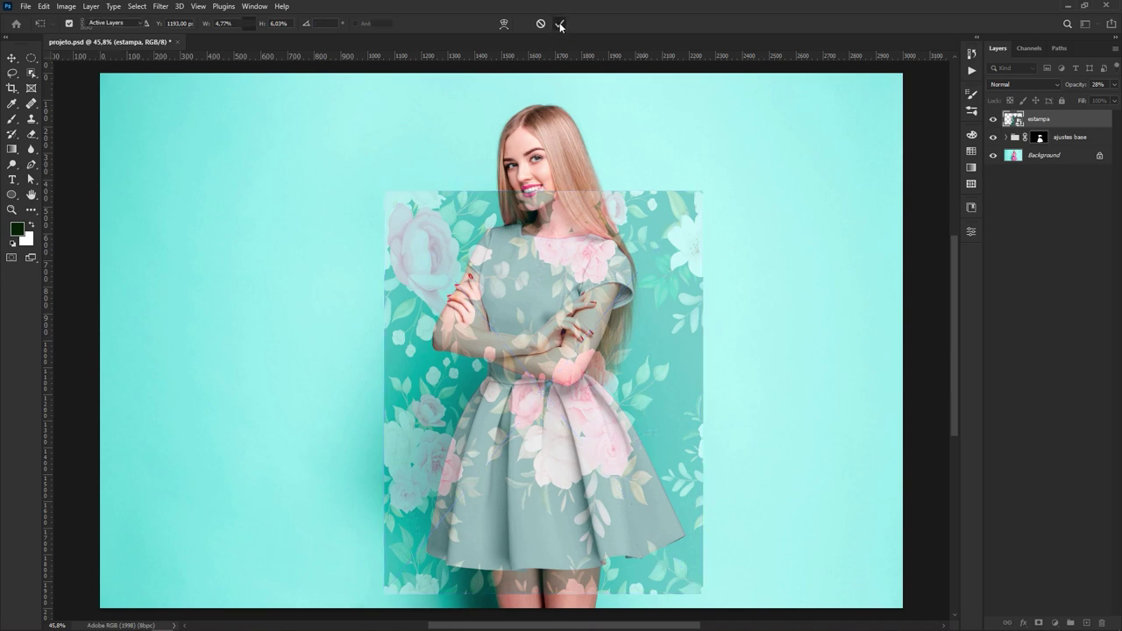
Step: Raise the estampa layer's opacity to 100% and toggle its visibility off and on to compare it with the neutral dress
{"action": "left_click", "coordinate": [1114, 85]}
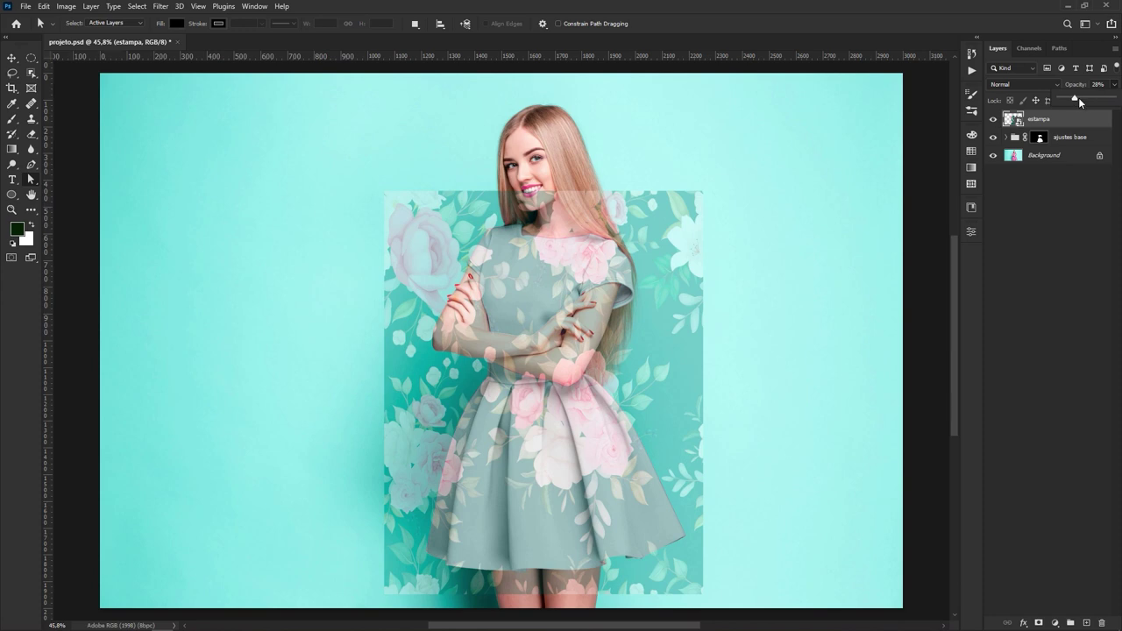
{"action": "left_click_drag", "start_coordinate": [1076, 98], "coordinate": [1116, 99]}
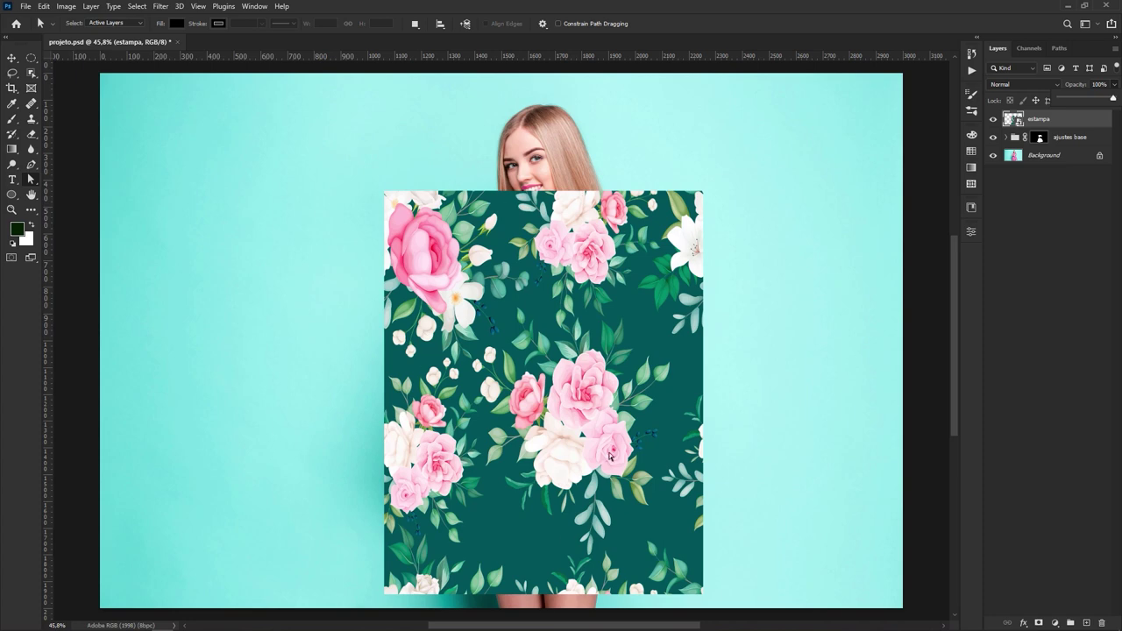
{"action": "left_click", "coordinate": [994, 120]}
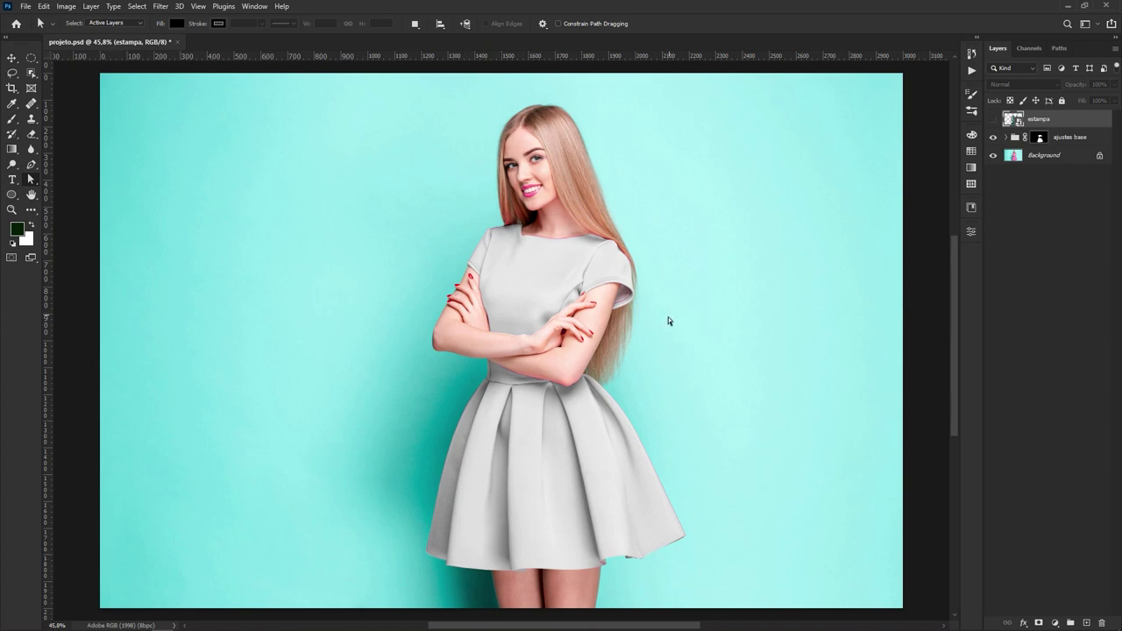
{"action": "left_click", "coordinate": [994, 120]}
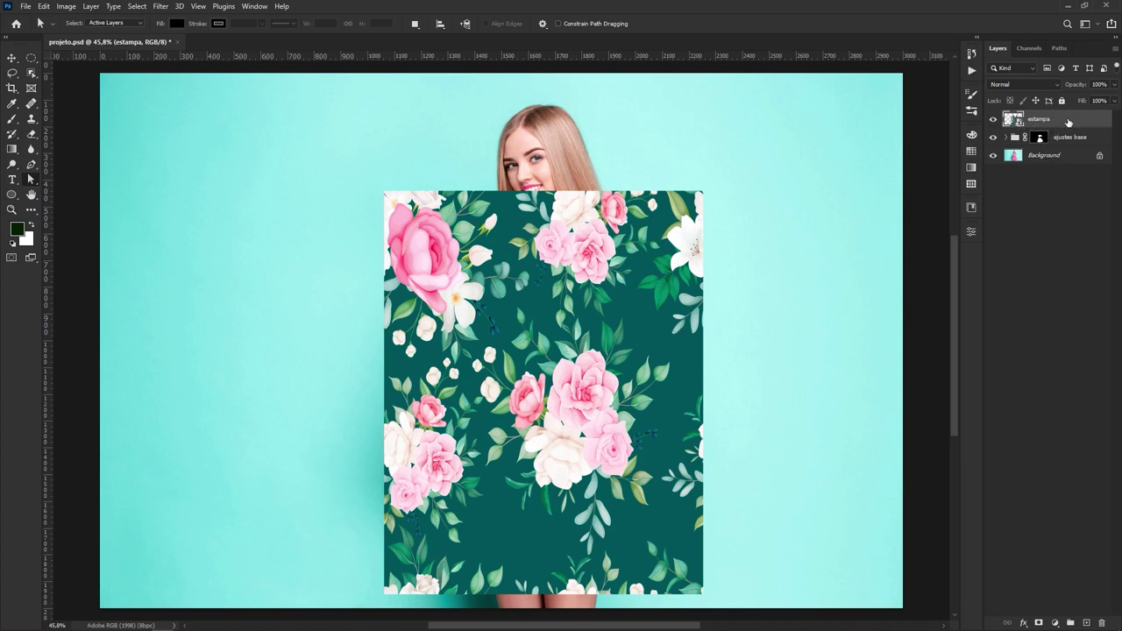
Step: Open the Liquify filter on the estampa layer
{"action": "right_click", "coordinate": [1068, 122]}
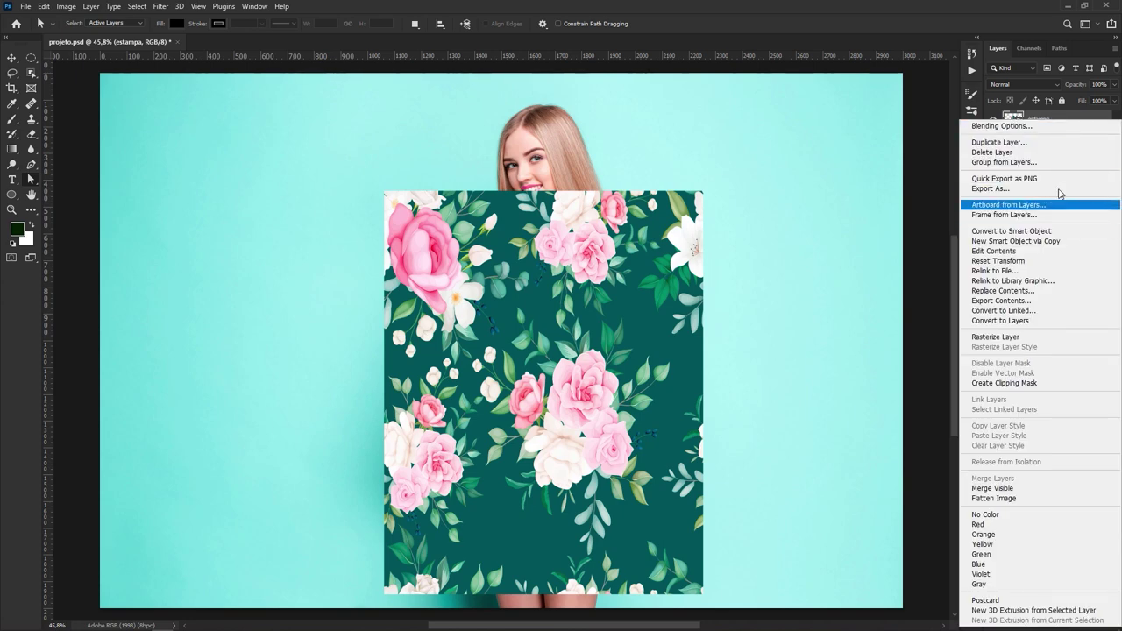
{"action": "left_click", "coordinate": [1081, 120]}
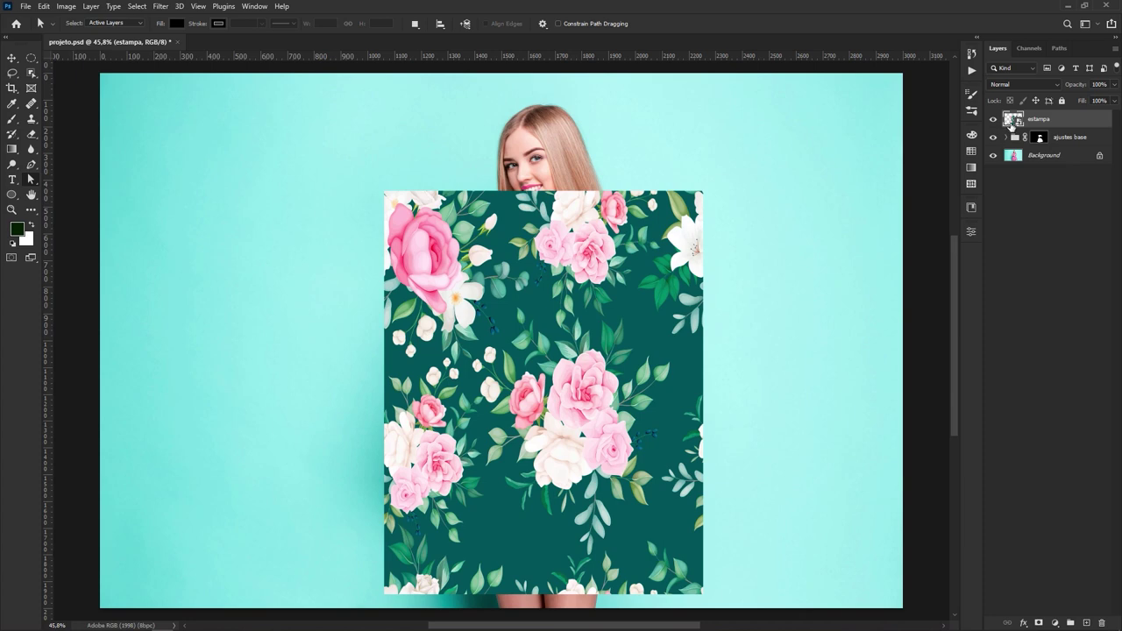
{"action": "left_click", "coordinate": [161, 7]}
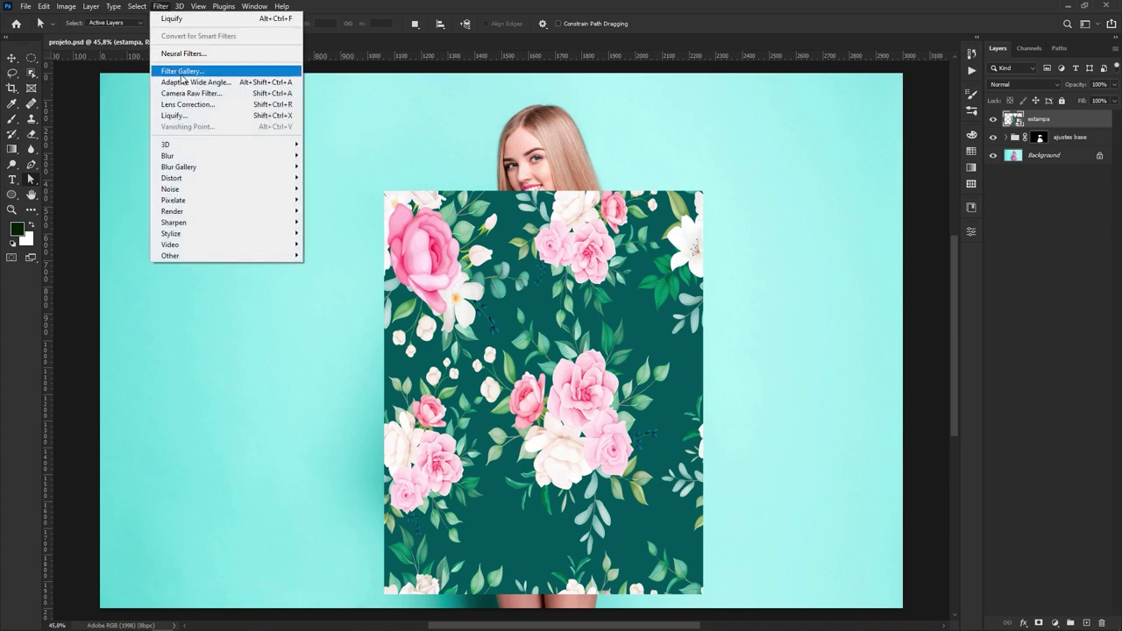
{"action": "left_click", "coordinate": [193, 116]}
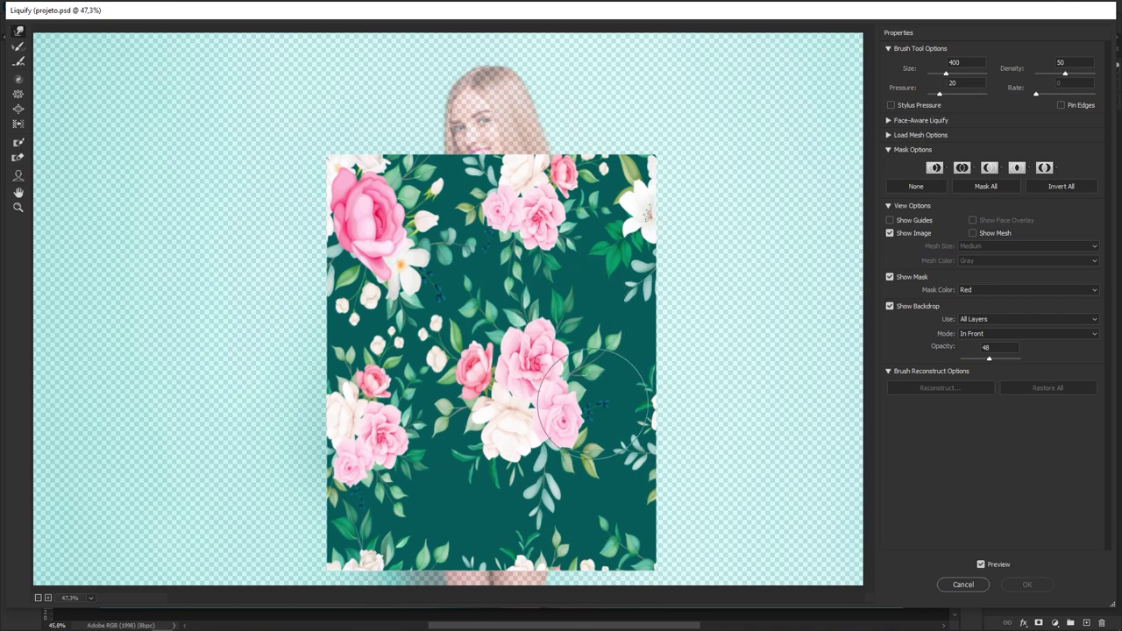
Step: Show the Background layer as the Liquify backdrop, in front of the pattern at 50% opacity
{"action": "left_click", "coordinate": [891, 308]}
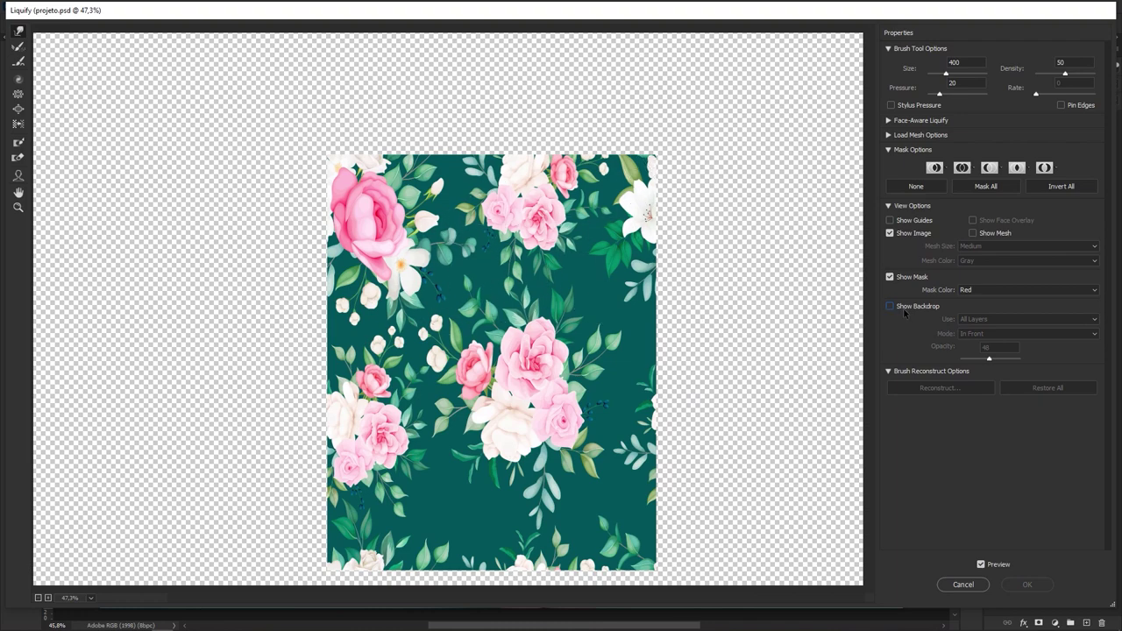
{"action": "left_click", "coordinate": [890, 307]}
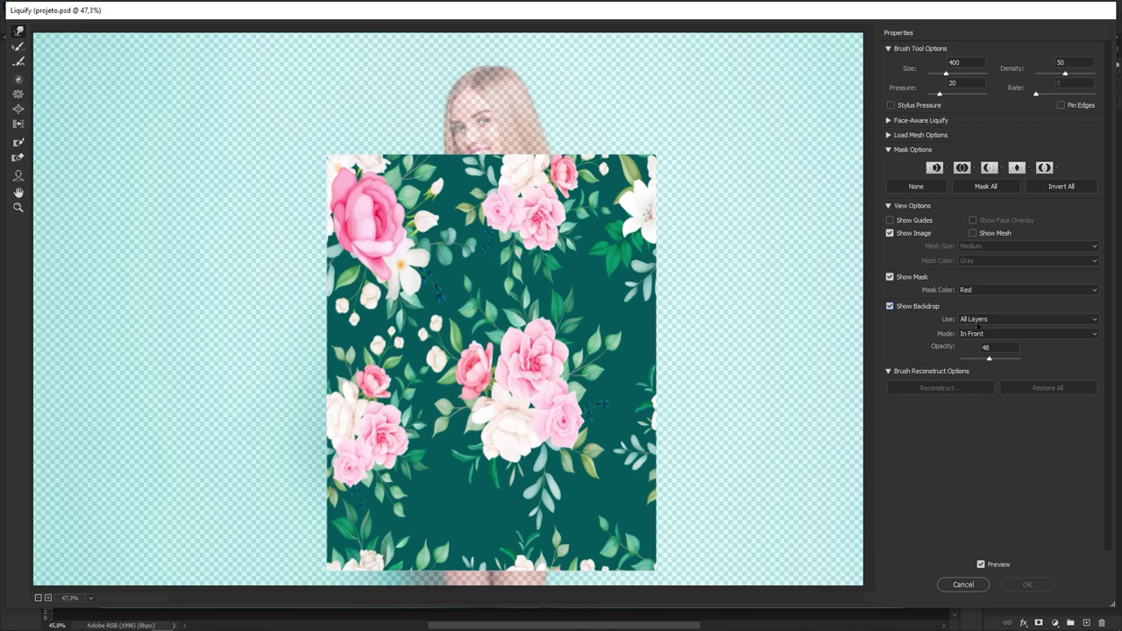
{"action": "left_click", "coordinate": [983, 322]}
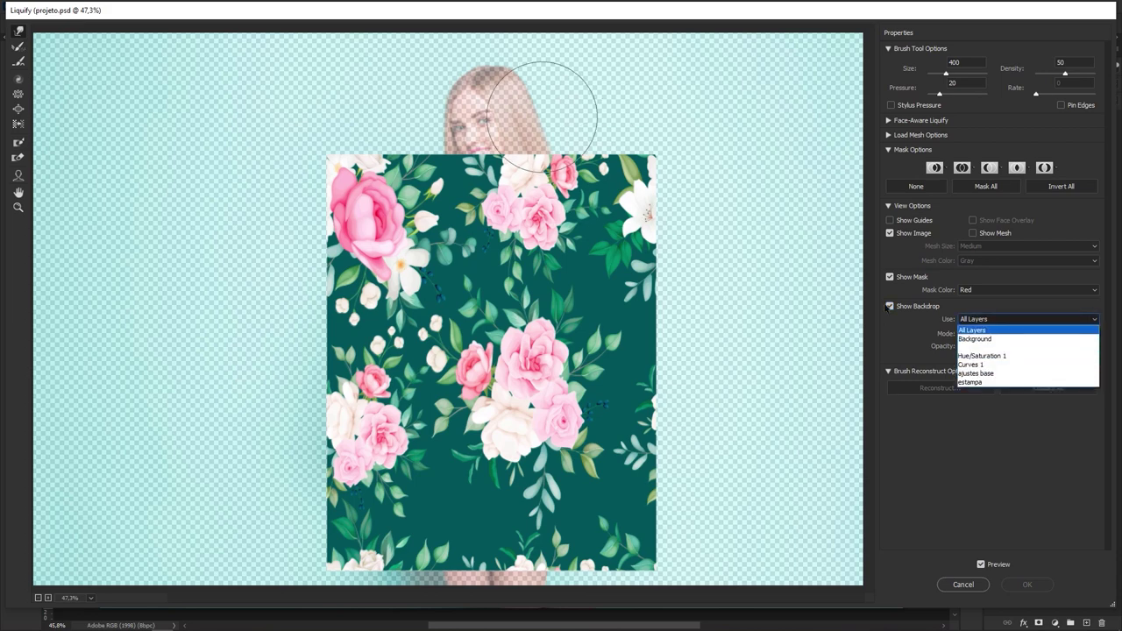
{"action": "left_click", "coordinate": [1007, 346]}
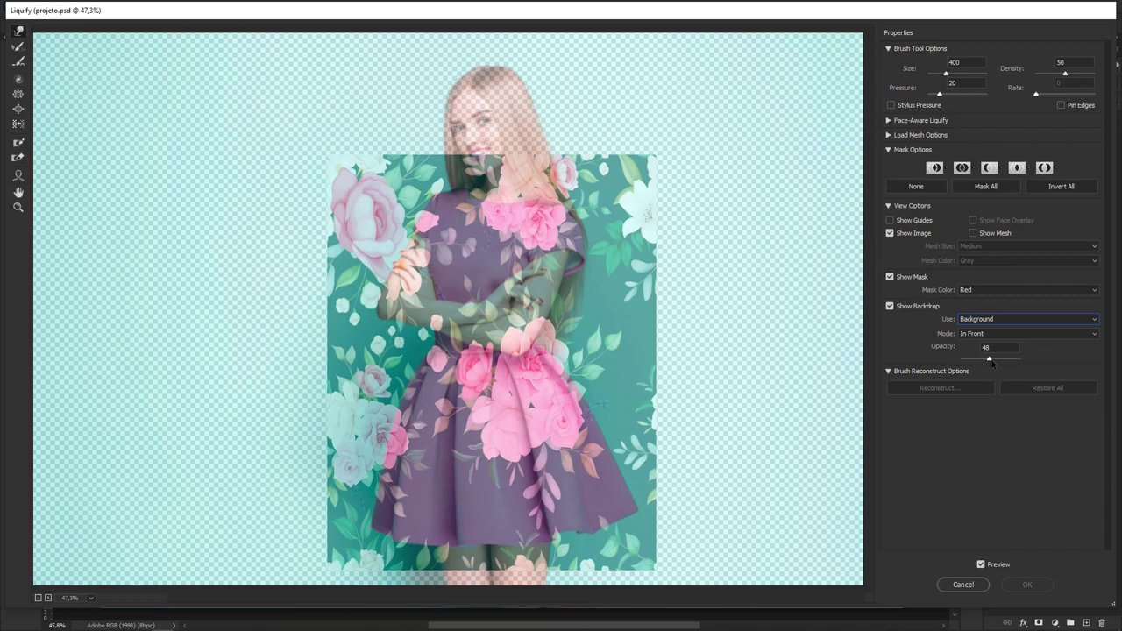
{"action": "mouse_move", "coordinate": [988, 359]}
{"action": "left_mouse_down"}
{"action": "mouse_move", "coordinate": [1008, 361]}
{"action": "mouse_move", "coordinate": [968, 359]}
{"action": "mouse_move", "coordinate": [1006, 361]}
{"action": "mouse_move", "coordinate": [992, 361]}
{"action": "left_mouse_up"}
Step: Try a Forward Warp stroke at pressure 95 across the waist area, undo it and set the brush pressure to 20
{"action": "mouse_move", "coordinate": [623, 276]}
{"action": "left_mouse_down"}
{"action": "mouse_move", "coordinate": [438, 297]}
{"action": "mouse_move", "coordinate": [301, 300]}
{"action": "left_mouse_up"}
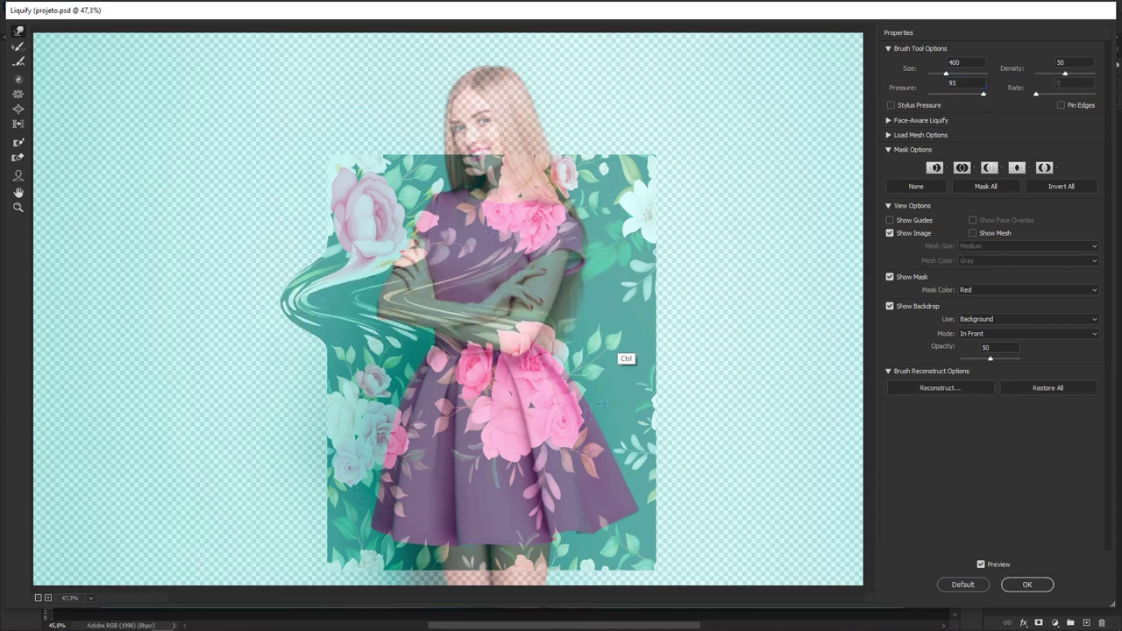
{"action": "key", "text": "ctrl+z"}
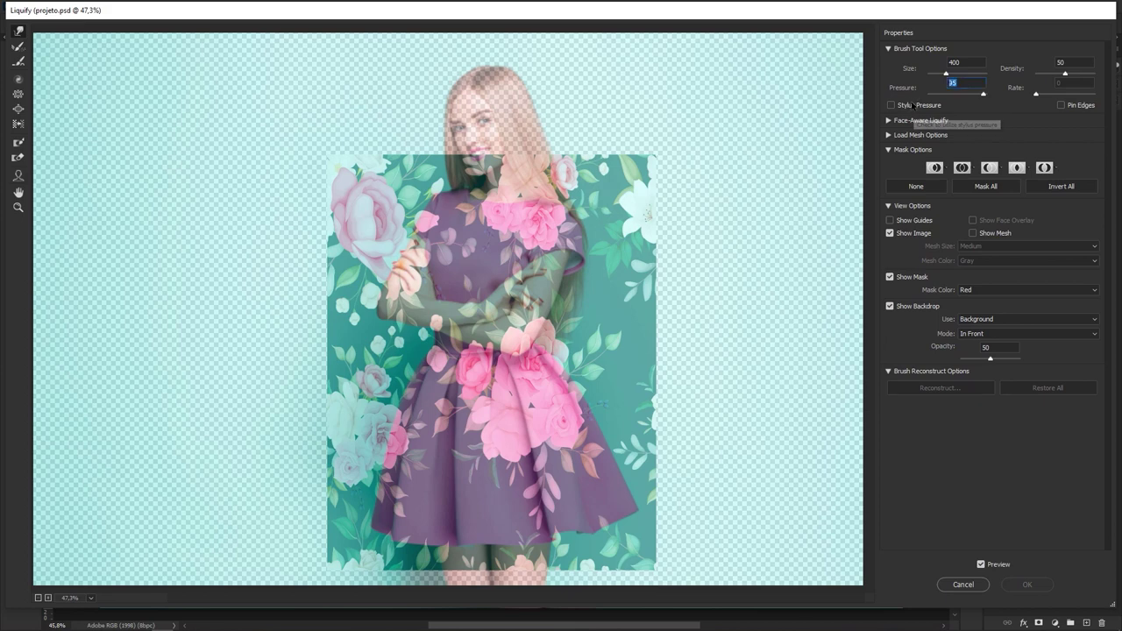
{"action": "type", "text": "20"}
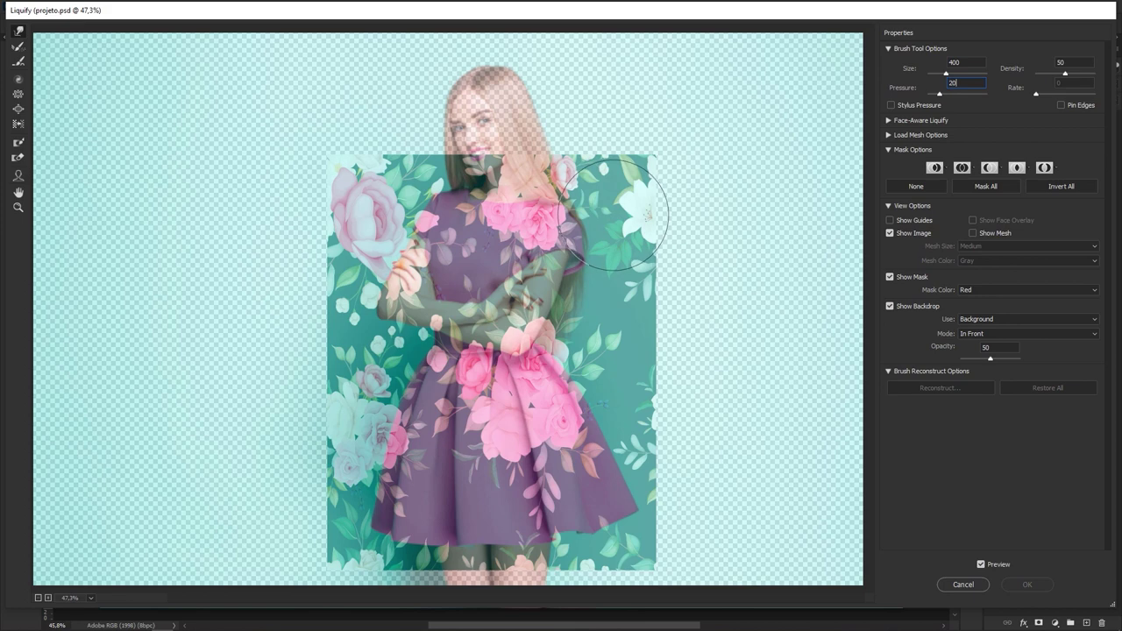
Step: Enlarge the Forward Warp brush to about 600–700 and pull the pattern's sides inward to follow the dress silhouette from shoulders to hem
{"action": "key", "text": "bracketright"}
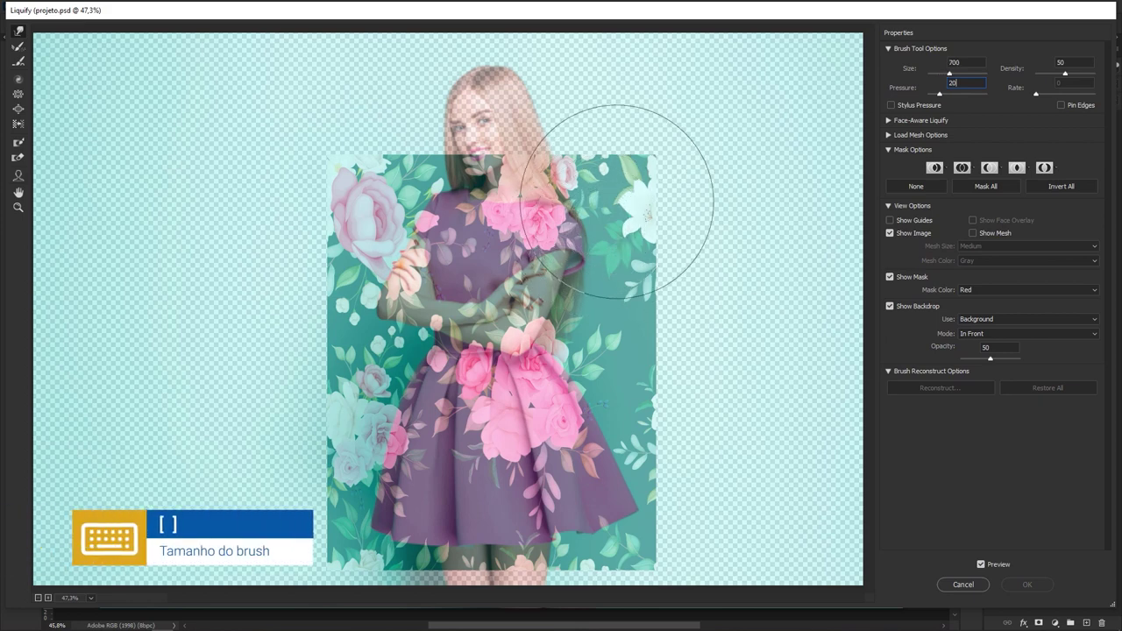
{"action": "key", "text": "bracketright"}
{"action": "left_click_drag", "start_coordinate": [647, 184], "coordinate": [591, 179]}
{"action": "mouse_move", "coordinate": [664, 180]}
{"action": "left_mouse_down"}
{"action": "mouse_move", "coordinate": [629, 224]}
{"action": "mouse_move", "coordinate": [657, 260]}
{"action": "mouse_move", "coordinate": [617, 256]}
{"action": "mouse_move", "coordinate": [577, 283]}
{"action": "mouse_move", "coordinate": [686, 286]}
{"action": "mouse_move", "coordinate": [603, 281]}
{"action": "mouse_move", "coordinate": [683, 341]}
{"action": "mouse_move", "coordinate": [596, 358]}
{"action": "mouse_move", "coordinate": [646, 340]}
{"action": "mouse_move", "coordinate": [563, 346]}
{"action": "mouse_move", "coordinate": [658, 330]}
{"action": "mouse_move", "coordinate": [575, 344]}
{"action": "mouse_move", "coordinate": [659, 311]}
{"action": "mouse_move", "coordinate": [629, 353]}
{"action": "mouse_move", "coordinate": [677, 412]}
{"action": "mouse_move", "coordinate": [606, 423]}
{"action": "mouse_move", "coordinate": [696, 395]}
{"action": "mouse_move", "coordinate": [610, 425]}
{"action": "mouse_move", "coordinate": [671, 388]}
{"action": "mouse_move", "coordinate": [656, 366]}
{"action": "mouse_move", "coordinate": [677, 476]}
{"action": "mouse_move", "coordinate": [687, 473]}
{"action": "mouse_move", "coordinate": [666, 444]}
{"action": "mouse_move", "coordinate": [681, 349]}
{"action": "mouse_move", "coordinate": [614, 340]}
{"action": "mouse_move", "coordinate": [610, 303]}
{"action": "mouse_move", "coordinate": [639, 275]}
{"action": "mouse_move", "coordinate": [607, 257]}
{"action": "mouse_move", "coordinate": [656, 214]}
{"action": "mouse_move", "coordinate": [666, 177]}
{"action": "mouse_move", "coordinate": [590, 132]}
{"action": "mouse_move", "coordinate": [631, 116]}
{"action": "mouse_move", "coordinate": [633, 137]}
{"action": "mouse_move", "coordinate": [602, 145]}
{"action": "mouse_move", "coordinate": [588, 167]}
{"action": "mouse_move", "coordinate": [603, 171]}
{"action": "mouse_move", "coordinate": [509, 143]}
{"action": "mouse_move", "coordinate": [499, 169]}
{"action": "mouse_move", "coordinate": [493, 118]}
{"action": "mouse_move", "coordinate": [516, 130]}
{"action": "mouse_move", "coordinate": [371, 120]}
{"action": "mouse_move", "coordinate": [396, 154]}
{"action": "mouse_move", "coordinate": [349, 140]}
{"action": "mouse_move", "coordinate": [371, 149]}
{"action": "mouse_move", "coordinate": [364, 183]}
{"action": "mouse_move", "coordinate": [306, 206]}
{"action": "mouse_move", "coordinate": [282, 183]}
{"action": "mouse_move", "coordinate": [341, 186]}
{"action": "mouse_move", "coordinate": [388, 207]}
{"action": "mouse_move", "coordinate": [318, 163]}
{"action": "mouse_move", "coordinate": [414, 182]}
{"action": "mouse_move", "coordinate": [398, 181]}
{"action": "mouse_move", "coordinate": [381, 242]}
{"action": "mouse_move", "coordinate": [289, 266]}
{"action": "mouse_move", "coordinate": [385, 278]}
{"action": "mouse_move", "coordinate": [320, 258]}
{"action": "mouse_move", "coordinate": [405, 276]}
{"action": "mouse_move", "coordinate": [326, 342]}
{"action": "mouse_move", "coordinate": [282, 336]}
{"action": "mouse_move", "coordinate": [356, 353]}
{"action": "mouse_move", "coordinate": [283, 318]}
{"action": "mouse_move", "coordinate": [413, 350]}
{"action": "mouse_move", "coordinate": [359, 316]}
{"action": "mouse_move", "coordinate": [422, 335]}
{"action": "mouse_move", "coordinate": [381, 330]}
{"action": "mouse_move", "coordinate": [339, 401]}
{"action": "mouse_move", "coordinate": [376, 401]}
{"action": "mouse_move", "coordinate": [363, 413]}
{"action": "mouse_move", "coordinate": [350, 382]}
{"action": "mouse_move", "coordinate": [335, 421]}
{"action": "mouse_move", "coordinate": [341, 481]}
{"action": "mouse_move", "coordinate": [356, 482]}
{"action": "mouse_move", "coordinate": [333, 500]}
{"action": "mouse_move", "coordinate": [326, 537]}
{"action": "mouse_move", "coordinate": [355, 526]}
{"action": "mouse_move", "coordinate": [364, 537]}
{"action": "mouse_move", "coordinate": [353, 504]}
{"action": "mouse_move", "coordinate": [444, 524]}
{"action": "left_mouse_up"}
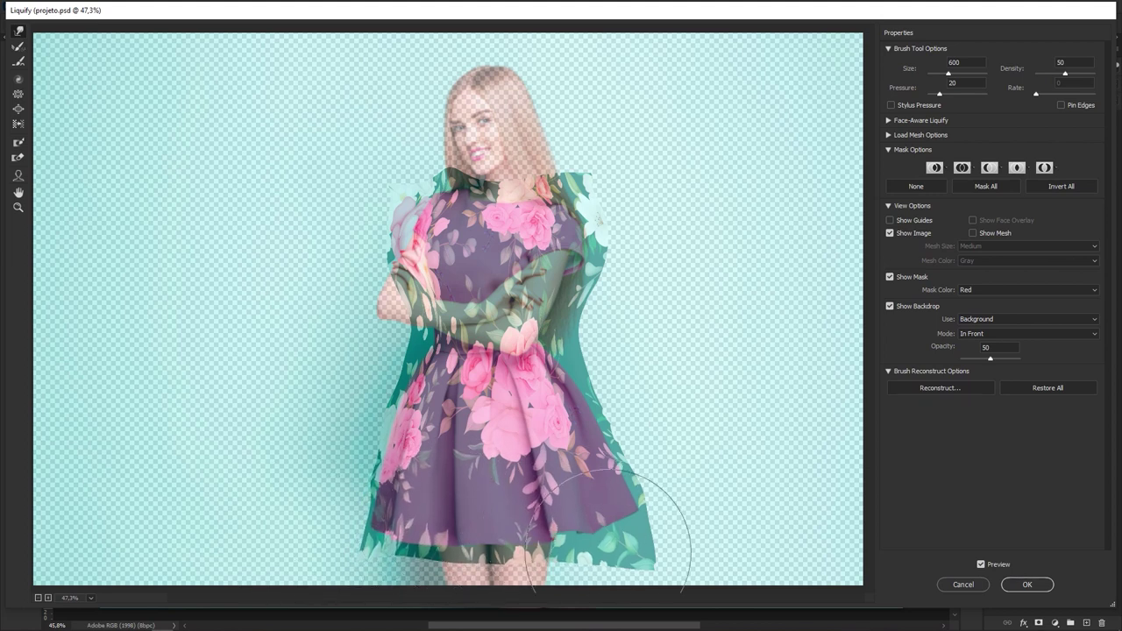
Step: Tighten the pattern's right edge around the skirt hem, waist, sleeve and shoulder using the size 600 warp brush
{"action": "mouse_move", "coordinate": [663, 536]}
{"action": "left_mouse_down"}
{"action": "mouse_move", "coordinate": [661, 491]}
{"action": "mouse_move", "coordinate": [667, 536]}
{"action": "mouse_move", "coordinate": [633, 503]}
{"action": "mouse_move", "coordinate": [574, 541]}
{"action": "left_mouse_up"}
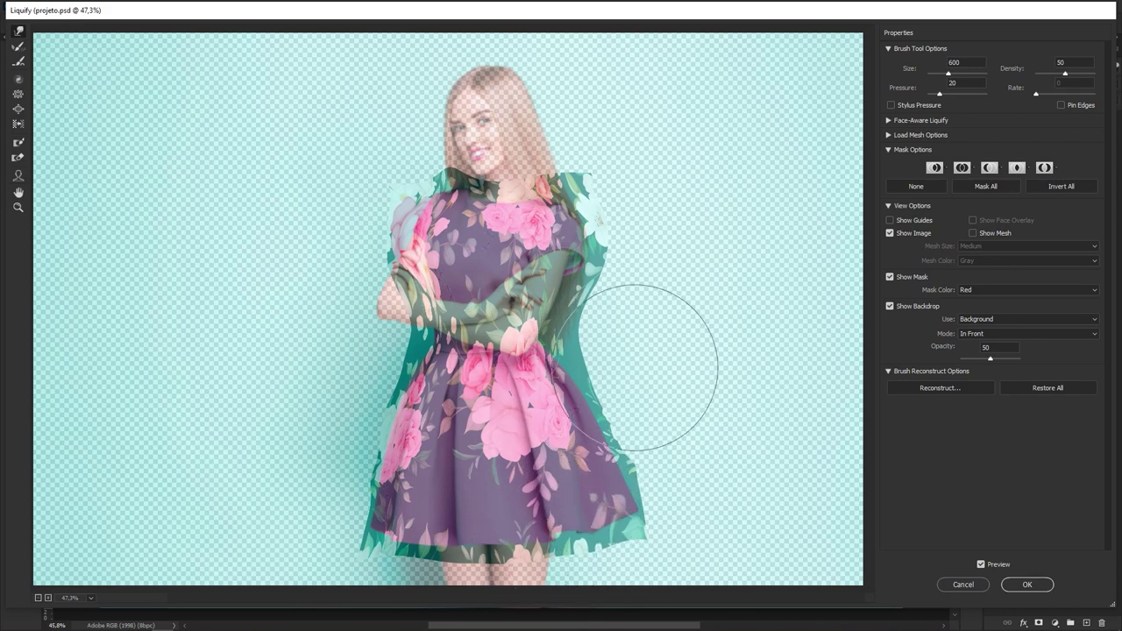
{"action": "left_click_drag", "start_coordinate": [650, 315], "coordinate": [617, 309]}
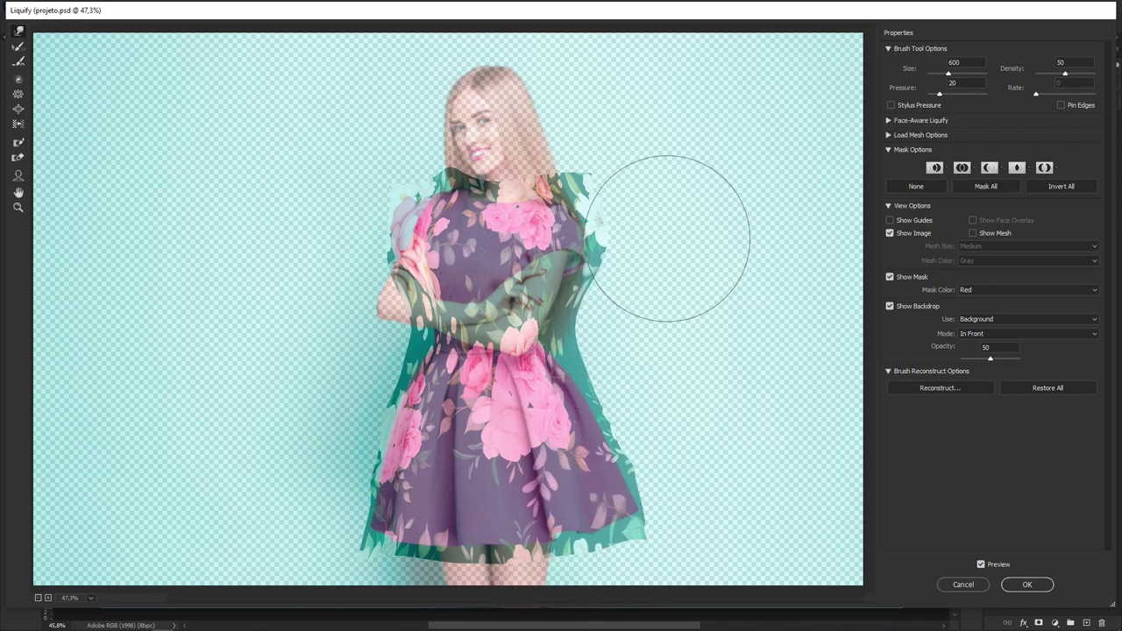
{"action": "left_click_drag", "start_coordinate": [666, 238], "coordinate": [625, 236]}
{"action": "left_click_drag", "start_coordinate": [630, 182], "coordinate": [612, 172]}
{"action": "left_click_drag", "start_coordinate": [602, 131], "coordinate": [574, 150]}
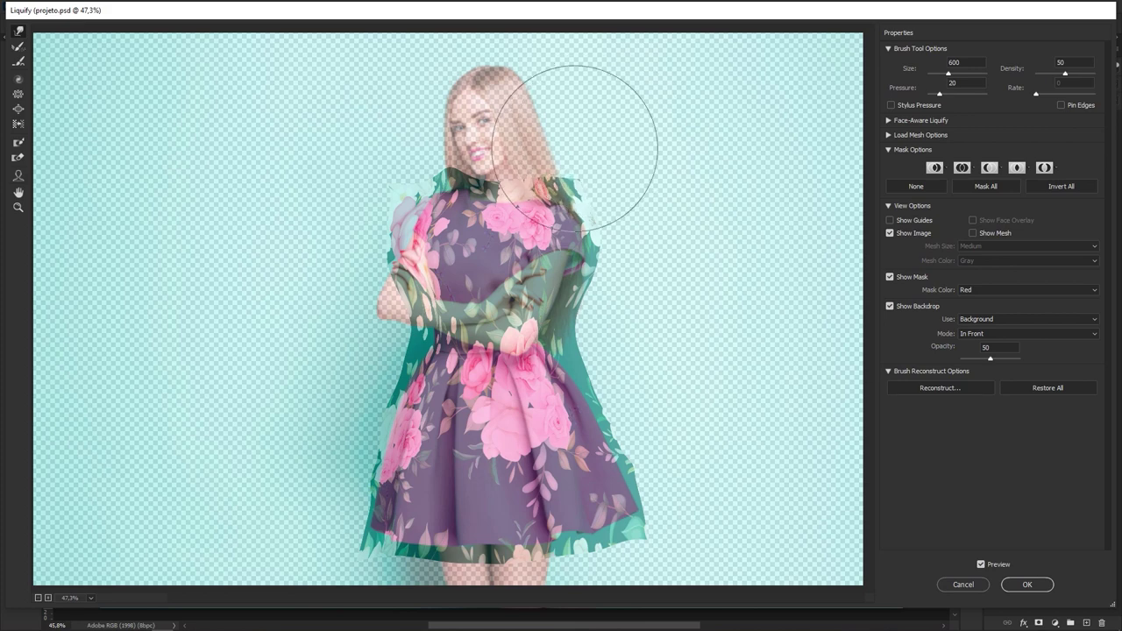
Step: Reduce the warp brush to 300 and push the pattern's left edge inward near the waist and upper sleeve
{"action": "key", "text": "["}
{"action": "key", "text": "["}
{"action": "key", "text": "["}
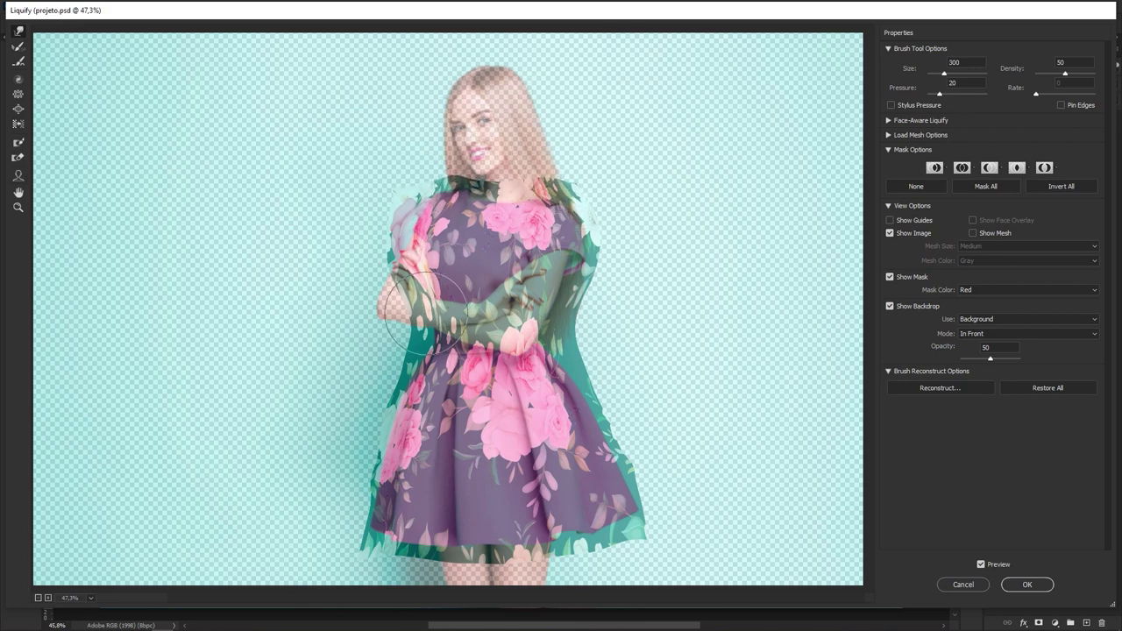
{"action": "left_click_drag", "start_coordinate": [406, 327], "coordinate": [419, 321]}
{"action": "mouse_move", "coordinate": [383, 238]}
{"action": "left_mouse_down"}
{"action": "mouse_move", "coordinate": [393, 194]}
{"action": "mouse_move", "coordinate": [410, 191]}
{"action": "mouse_move", "coordinate": [378, 216]}
{"action": "mouse_move", "coordinate": [390, 242]}
{"action": "left_mouse_up"}
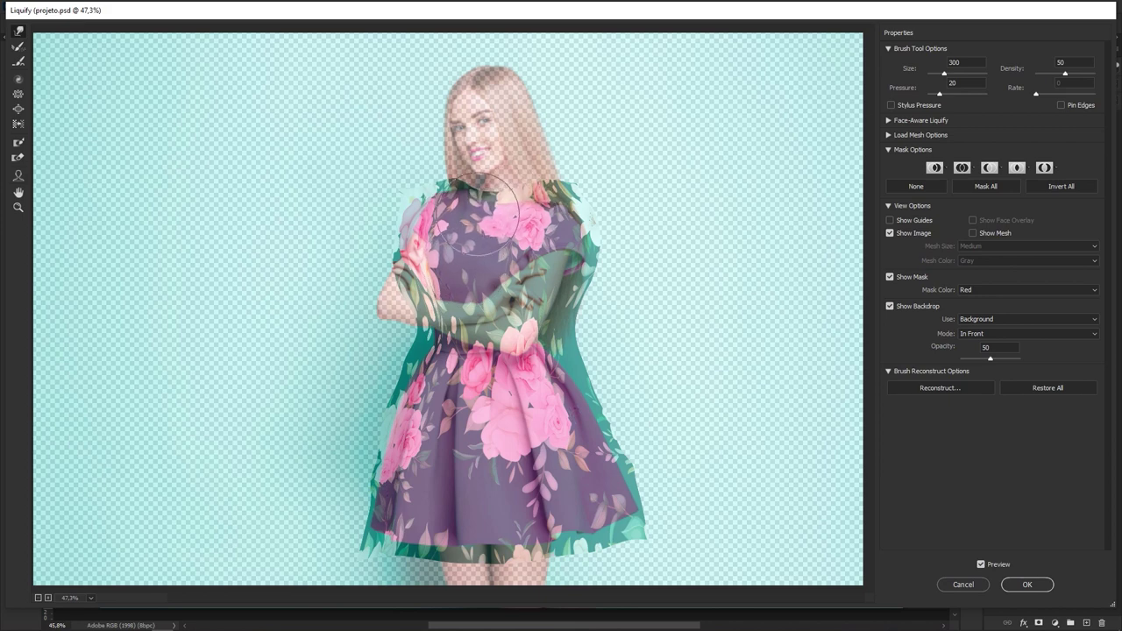
Step: Nudge the roses on the bodice and skirt with the warp brush at size 600, and reduce the brush to 200
{"action": "key", "text": "bracketright"}
{"action": "key", "text": "bracketright"}
{"action": "key", "text": "bracketright"}
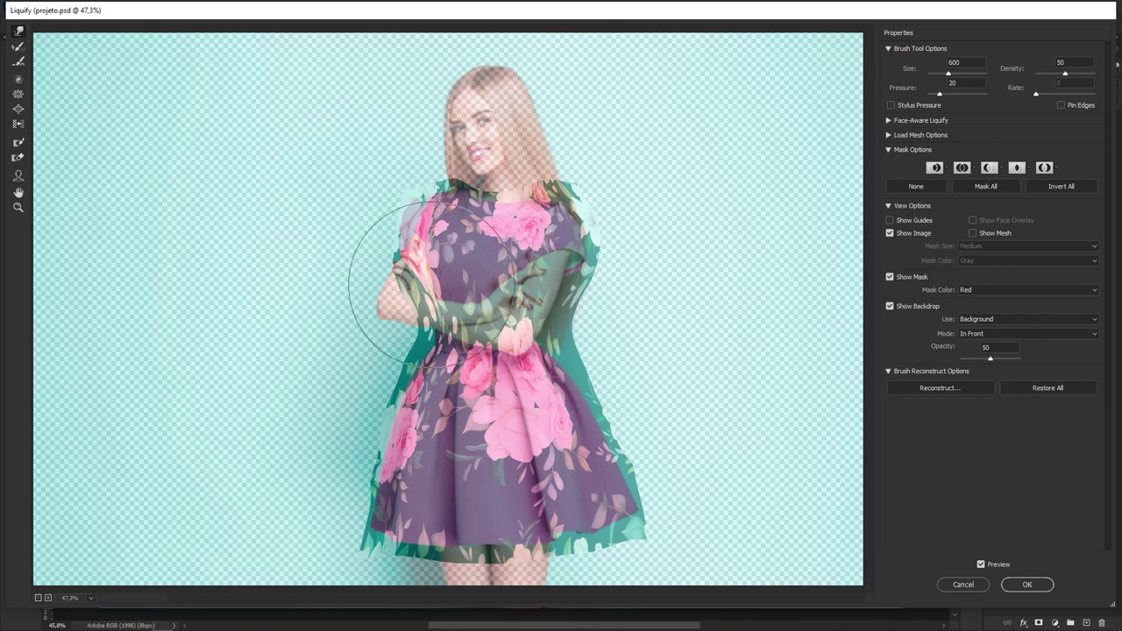
{"action": "key", "text": "bracketleft"}
{"action": "key", "text": "bracketleft"}
{"action": "key", "text": "bracketleft"}
{"action": "key", "text": "bracketleft"}
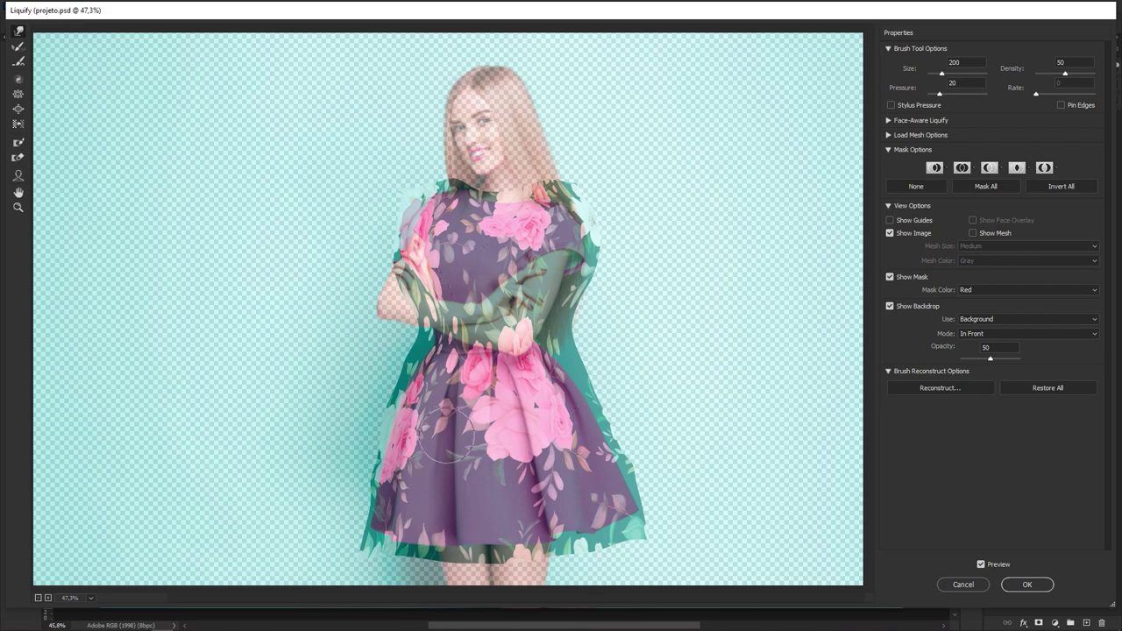
Step: Set the Forward Warp brush size to 150
{"action": "key", "text": "ctrl+space"}
{"action": "key", "text": "bracketright"}
{"action": "key", "text": "bracketright"}
{"action": "key", "text": "bracketright"}
{"action": "key", "text": "bracketright"}
{"action": "key", "text": "bracketleft"}
{"action": "key", "text": "bracketleft"}
{"action": "key", "text": "bracketleft"}
{"action": "key", "text": "bracketleft"}
{"action": "key", "text": "bracketleft"}
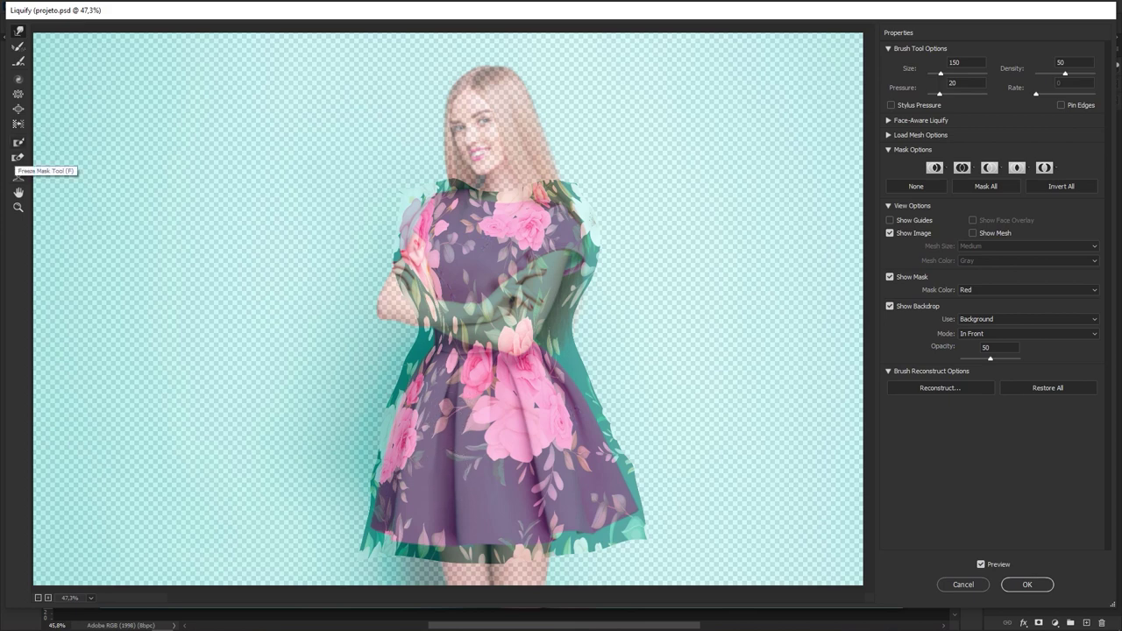
Step: Paint a freeze mask over alternate pleats of the skirt, adjusting the brush size between about 30 and 60
{"action": "left_click", "coordinate": [18, 142]}
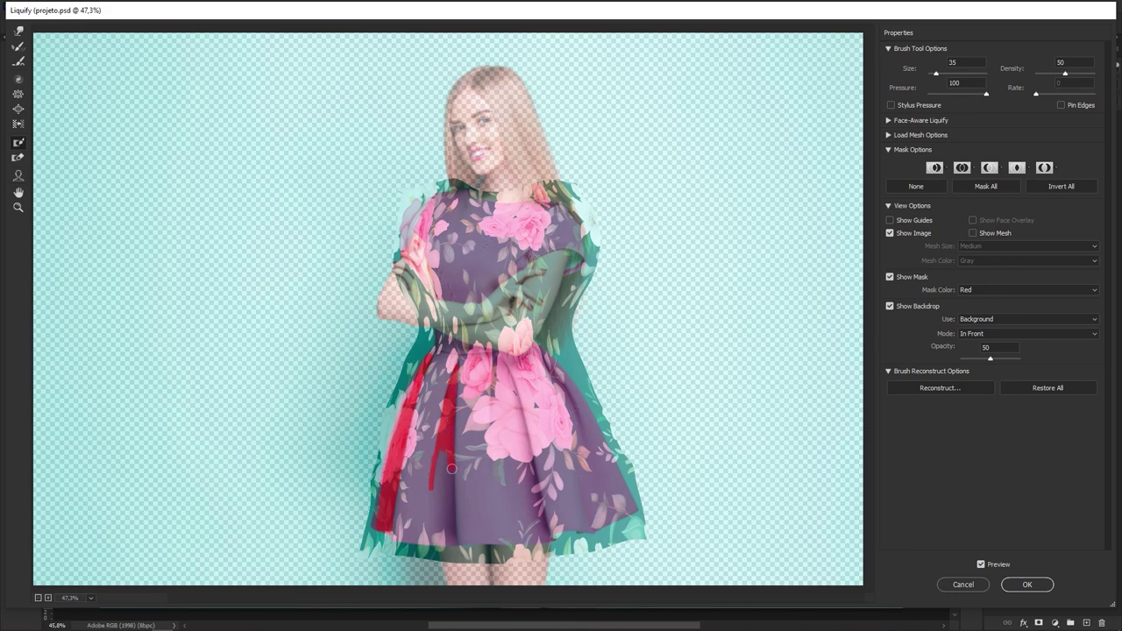
{"action": "left_click_drag", "start_coordinate": [454, 452], "coordinate": [445, 511]}
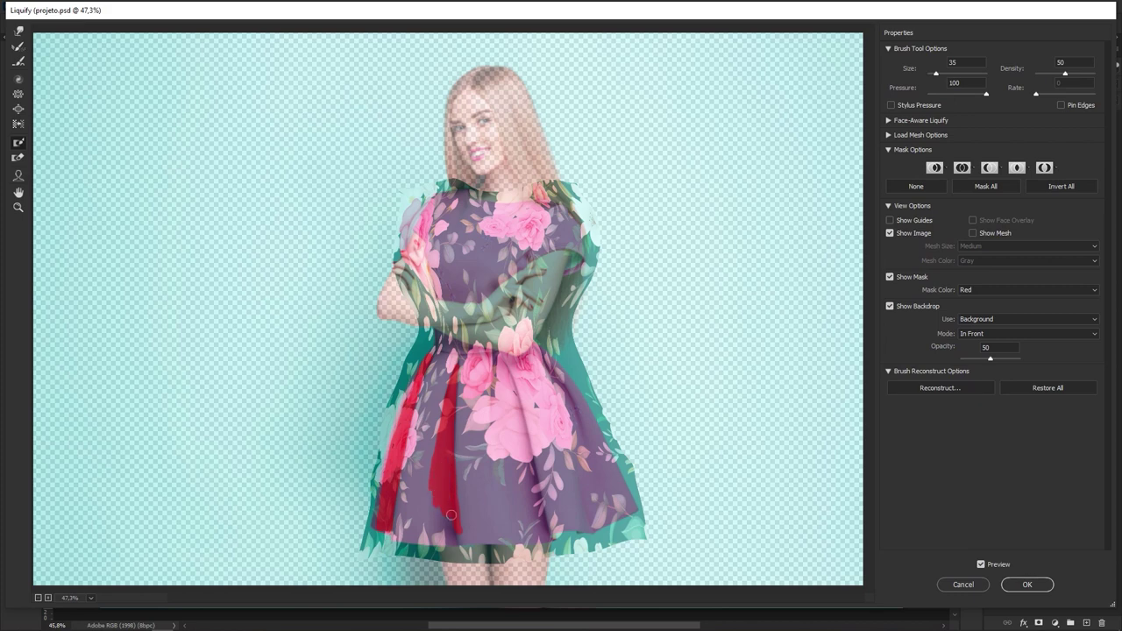
{"action": "key", "text": "alt"}
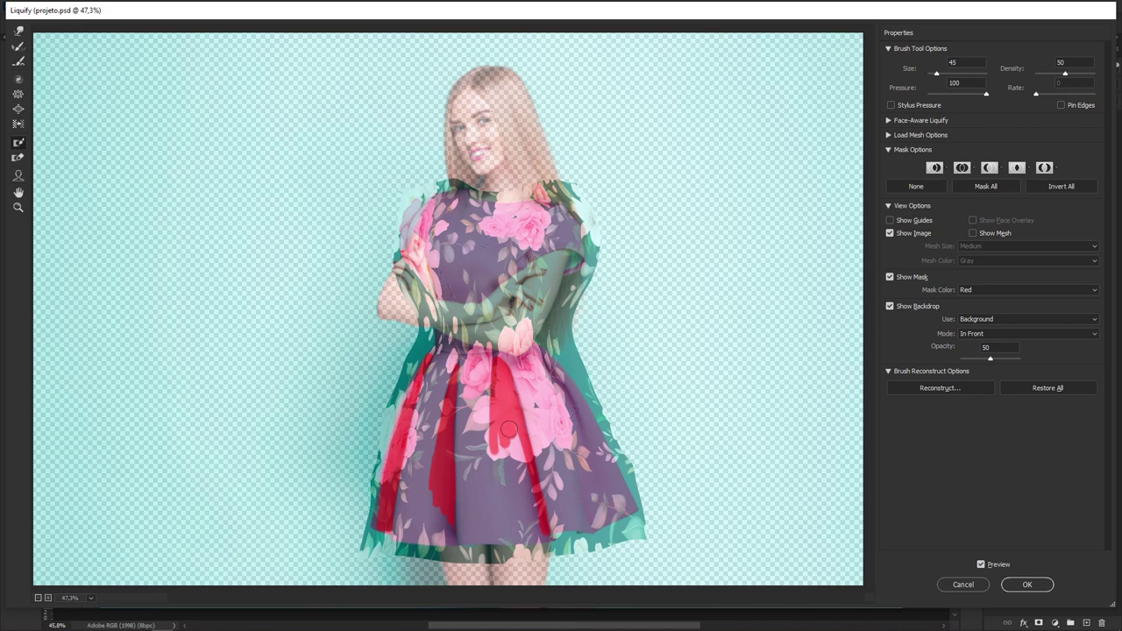
{"action": "left_click_drag", "start_coordinate": [514, 447], "coordinate": [530, 499]}
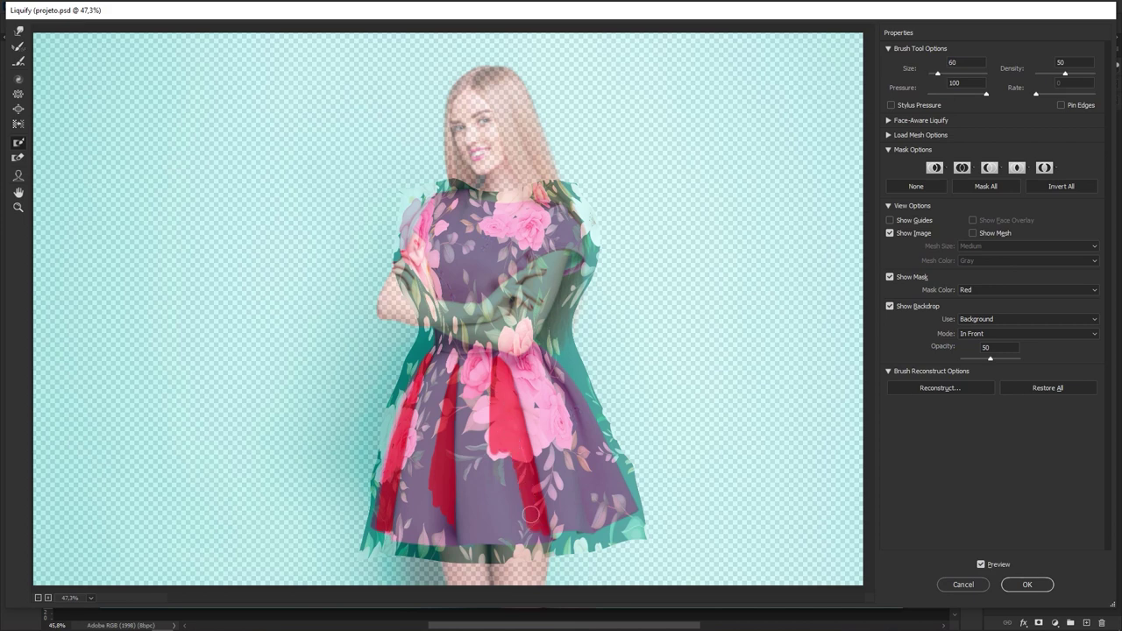
{"action": "left_click_drag", "start_coordinate": [507, 443], "coordinate": [519, 501]}
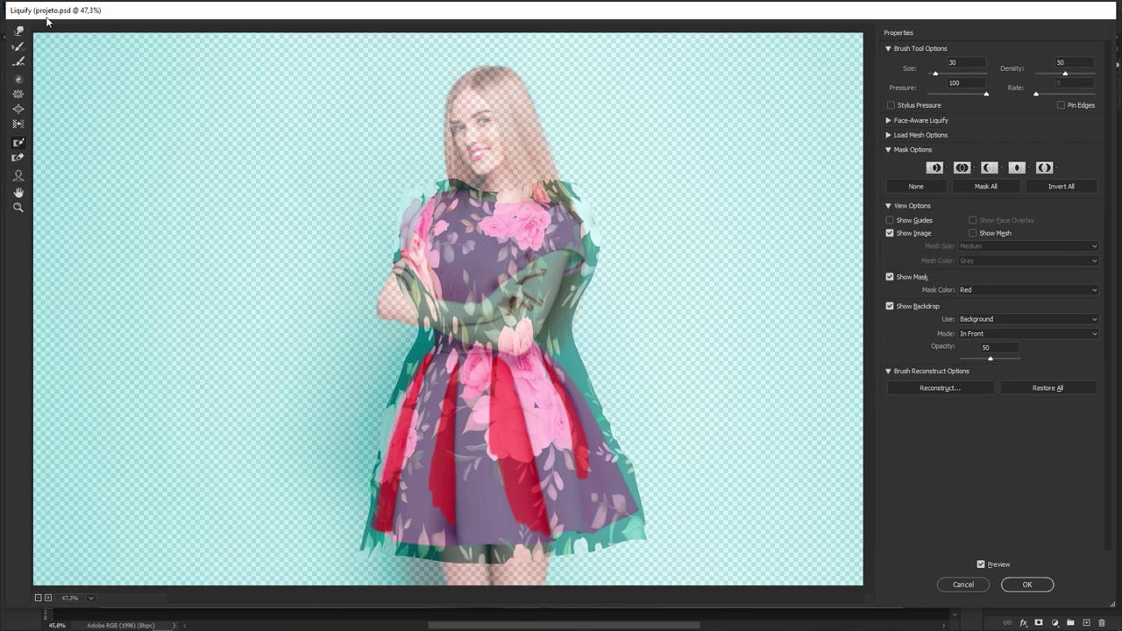
Step: Try warping the pattern between the frozen pleats with a size 200 Forward Warp brush, and undo the strokes
{"action": "left_click", "coordinate": [19, 31]}
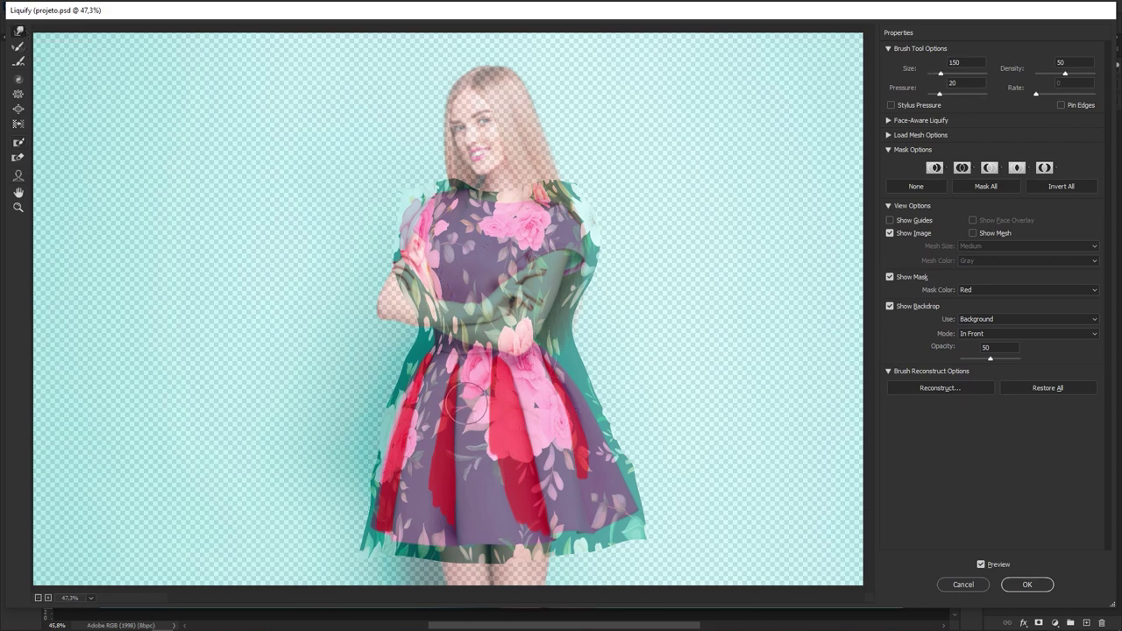
{"action": "key", "text": "bracketright"}
{"action": "key", "text": "bracketright"}
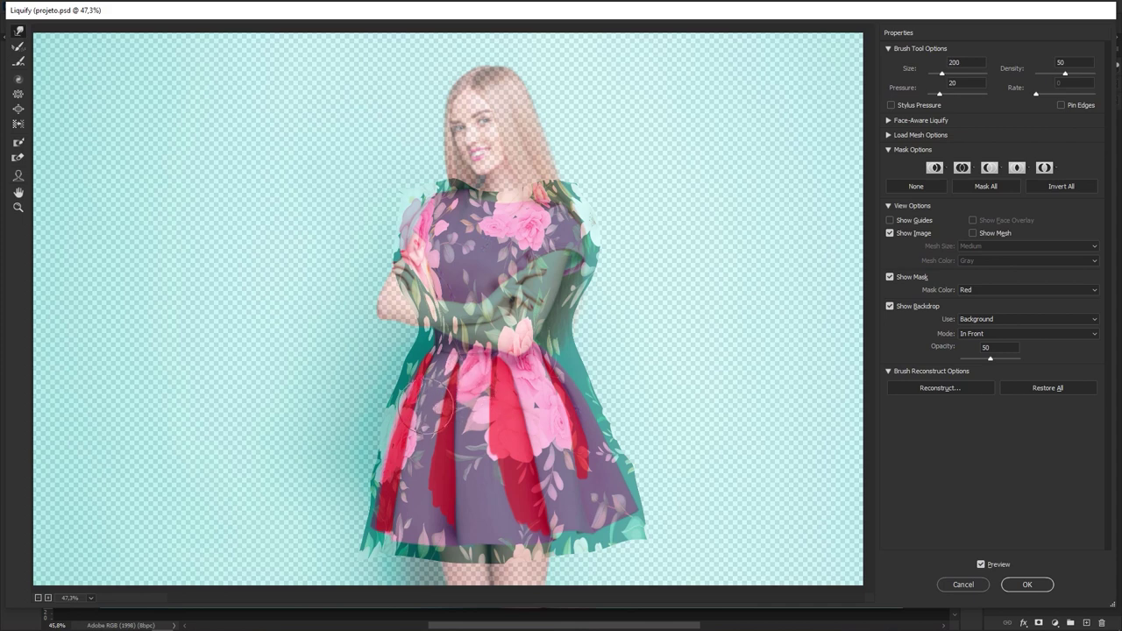
{"action": "mouse_move", "coordinate": [427, 409]}
{"action": "left_mouse_down"}
{"action": "mouse_move", "coordinate": [492, 386]}
{"action": "mouse_move", "coordinate": [490, 428]}
{"action": "mouse_move", "coordinate": [461, 460]}
{"action": "mouse_move", "coordinate": [395, 455]}
{"action": "mouse_move", "coordinate": [437, 397]}
{"action": "mouse_move", "coordinate": [488, 394]}
{"action": "mouse_move", "coordinate": [444, 424]}
{"action": "mouse_move", "coordinate": [467, 398]}
{"action": "mouse_move", "coordinate": [501, 478]}
{"action": "left_mouse_up"}
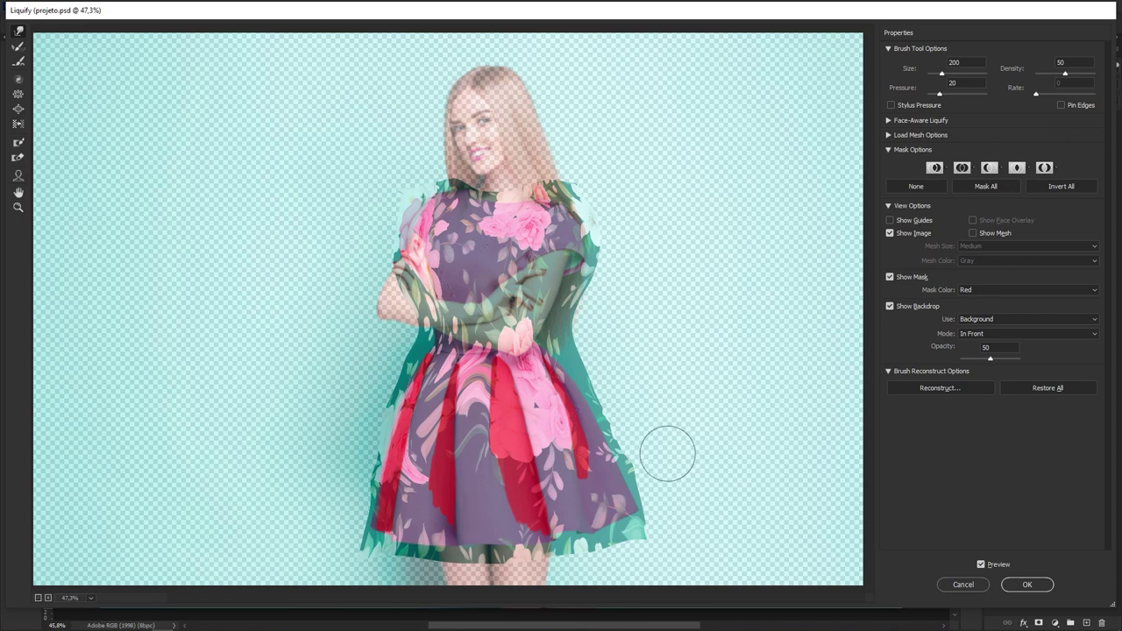
{"action": "key", "text": "ctrl+z"}
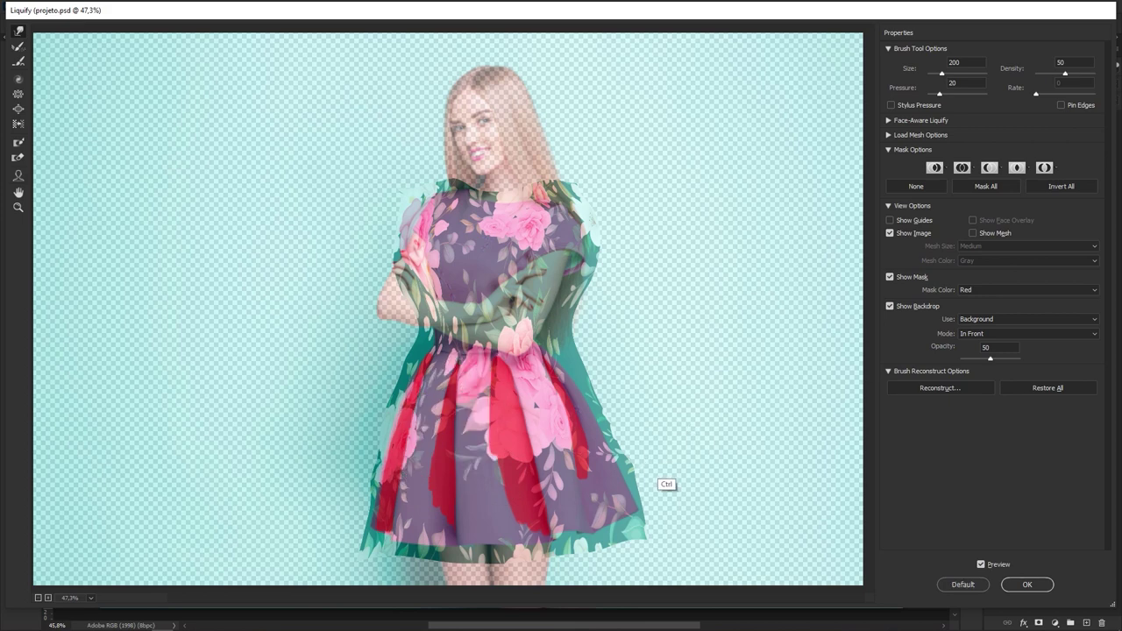
{"action": "key", "text": "ctrl+z"}
{"action": "key", "text": "ctrl+z"}
{"action": "key", "text": "ctrl+z"}
{"action": "key", "text": "ctrl+z"}
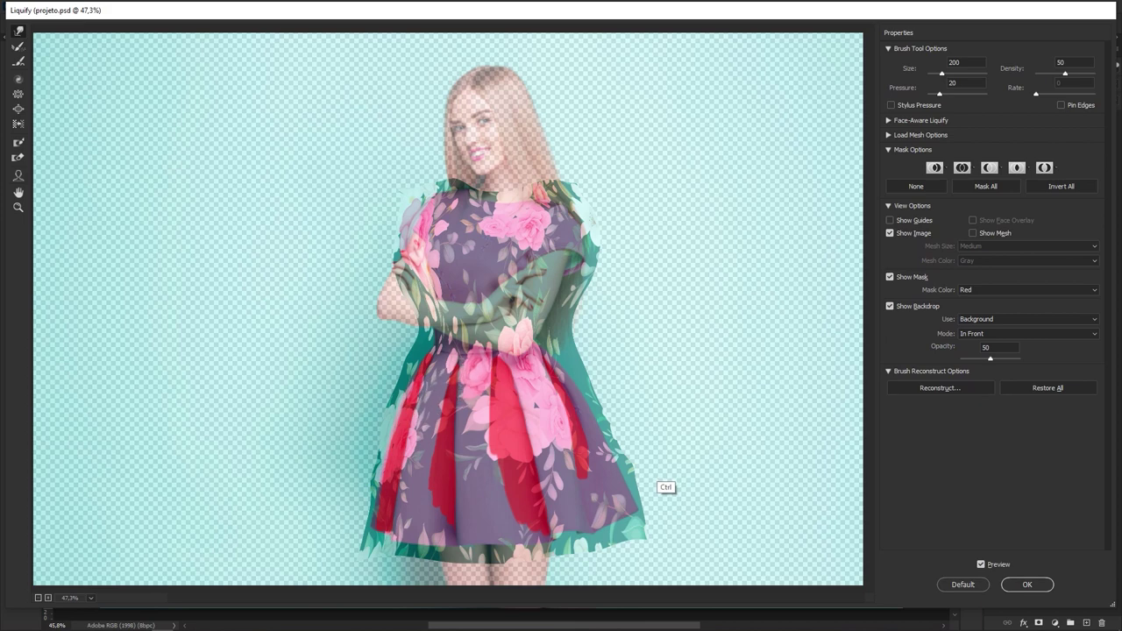
Step: Warp the pattern between the frozen pleats on the skirt's left side with Forward Warp brush sizes between about 175 and 300
{"action": "key", "text": "ctrl+z"}
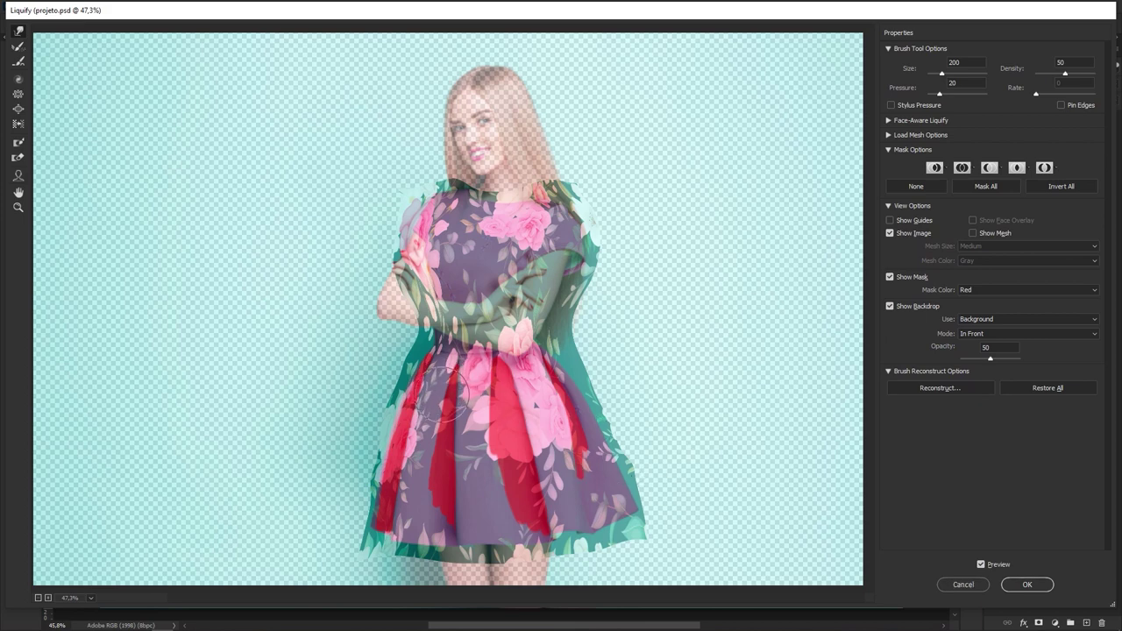
{"action": "key", "text": "]"}
{"action": "left_click_drag", "start_coordinate": [442, 395], "coordinate": [442, 388]}
{"action": "key", "text": "]"}
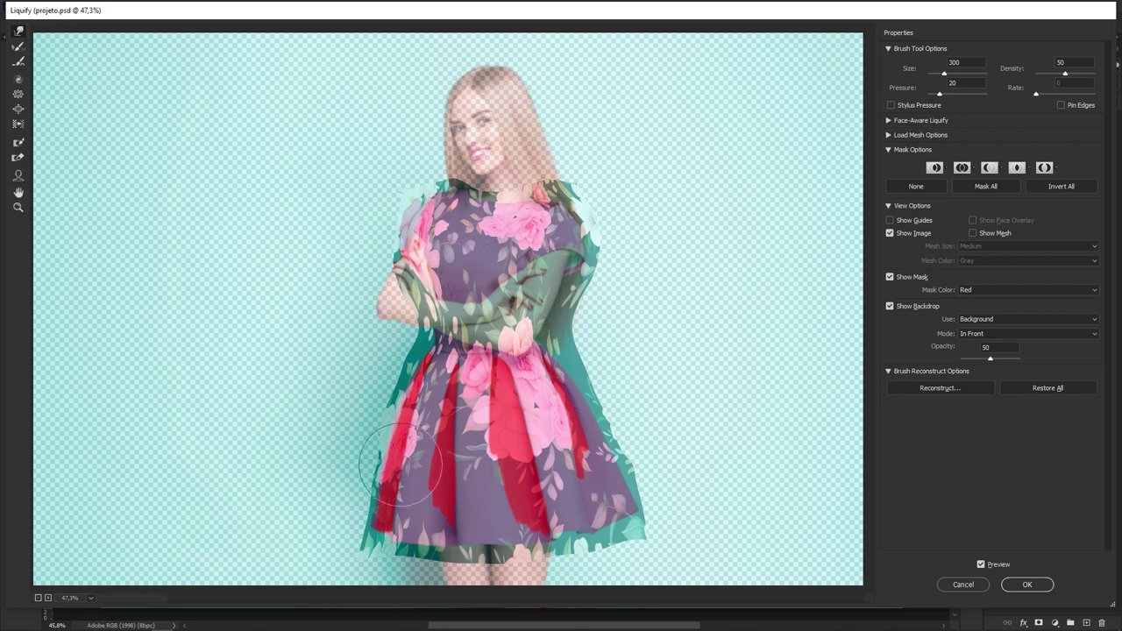
{"action": "key", "text": "["}
{"action": "key", "text": "["}
{"action": "key", "text": "["}
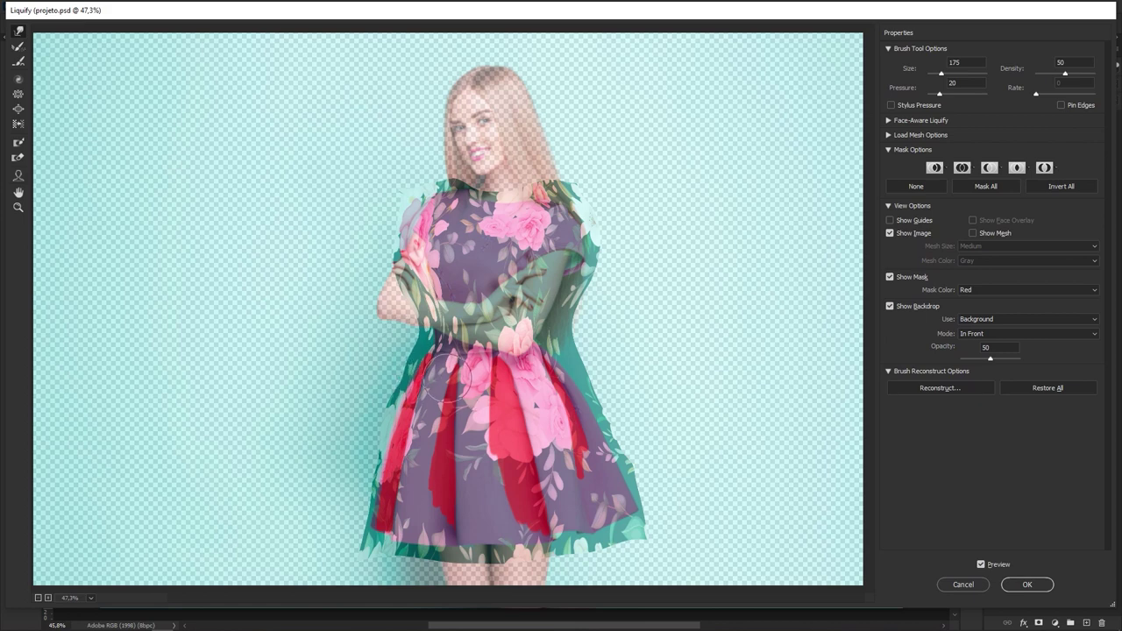
Step: Warp the roses and leaves along the skirt's central pleats, varying the Forward Warp brush size between about 125 and 200
{"action": "key", "text": "bracketleft"}
{"action": "key", "text": "bracketleft"}
{"action": "key", "text": "bracketright"}
{"action": "key", "text": "bracketright"}
{"action": "key", "text": "bracketright"}
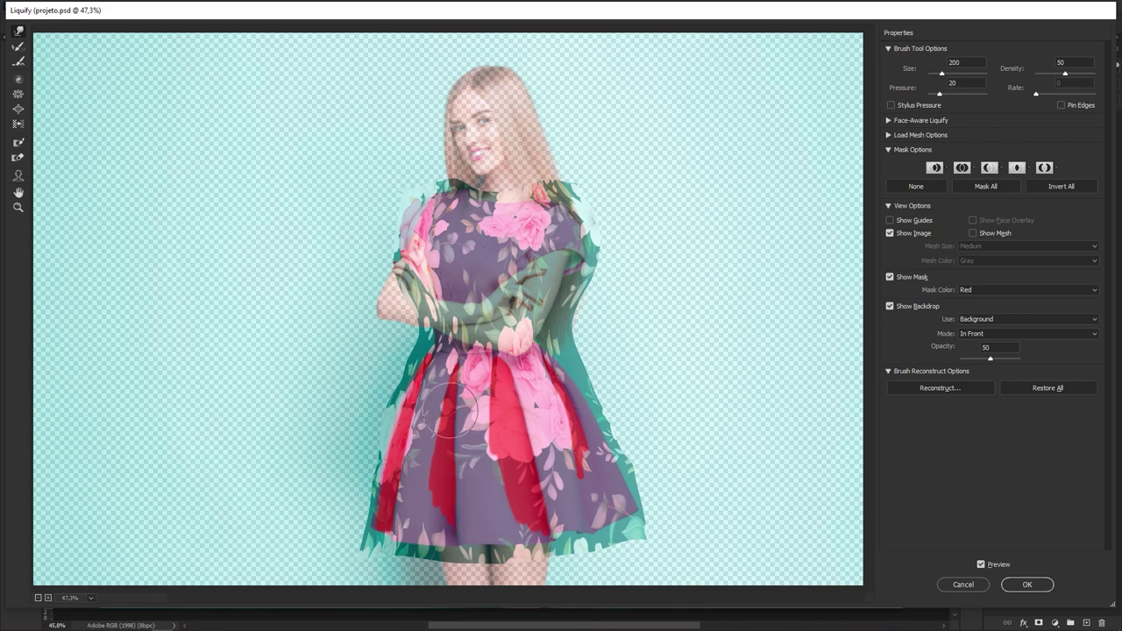
{"action": "key", "text": "bracketleft"}
{"action": "key", "text": "bracketleft"}
{"action": "key", "text": "bracketleft"}
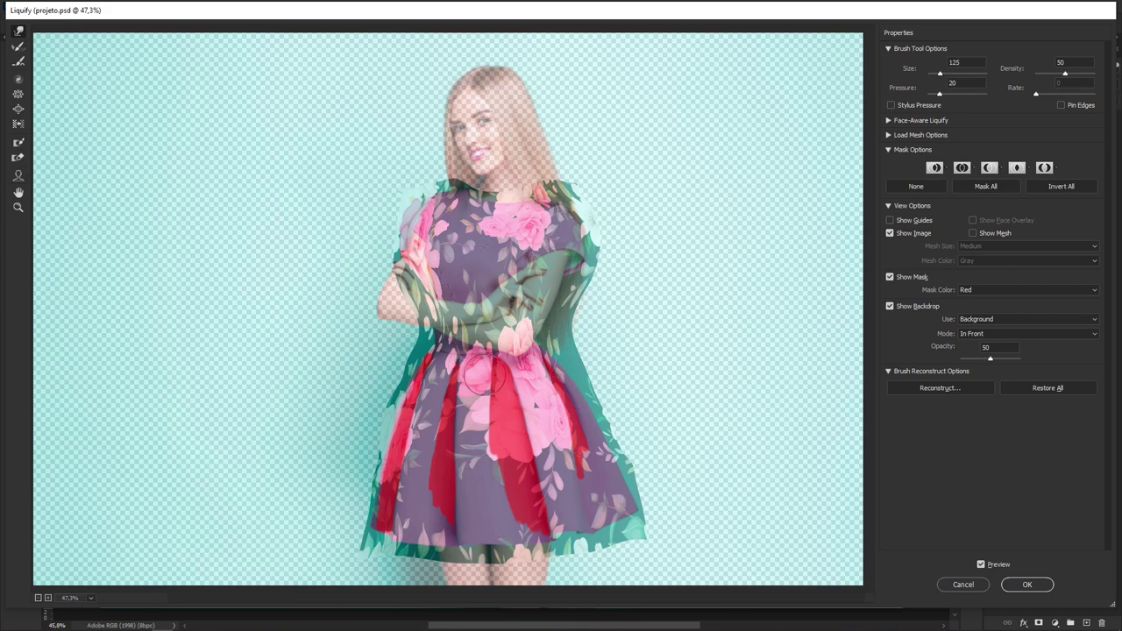
{"action": "key", "text": "]"}
{"action": "left_click_drag", "start_coordinate": [488, 401], "coordinate": [496, 441]}
{"action": "key", "text": "]"}
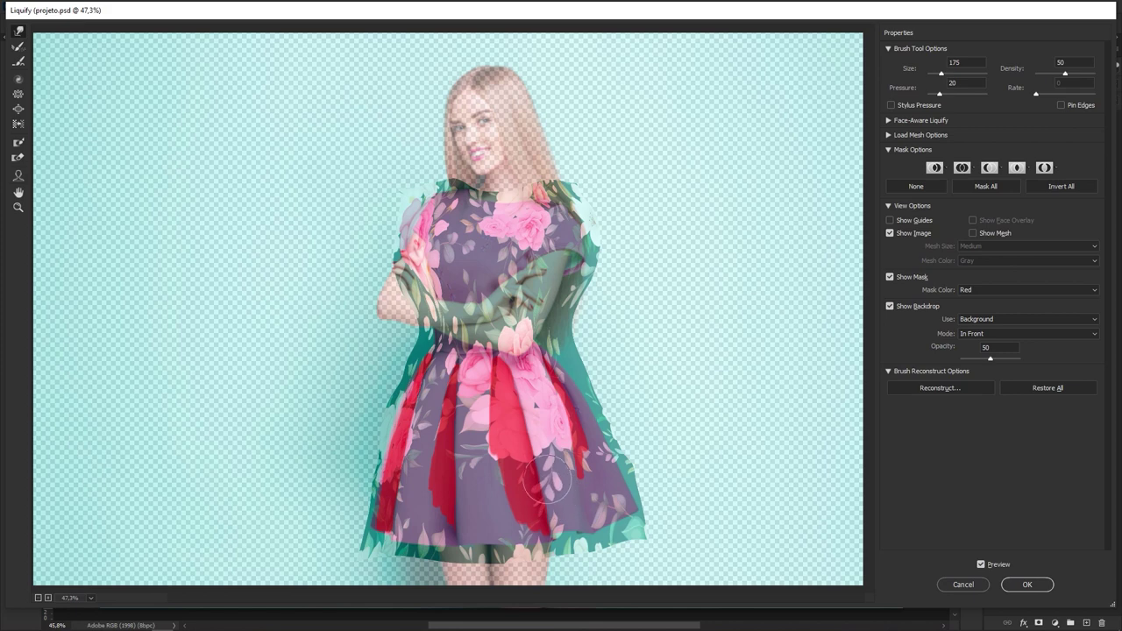
Step: Push the roses and leaves along the unfrozen pleat right of centre with a size 175 Forward Warp brush
{"action": "left_click_drag", "start_coordinate": [547, 479], "coordinate": [554, 454]}
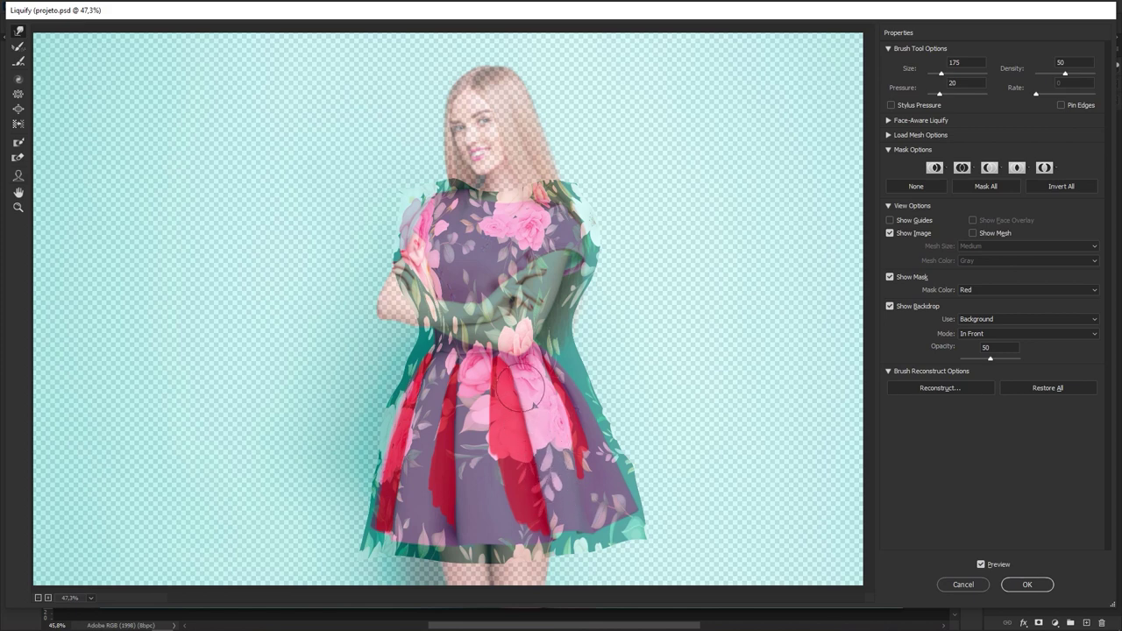
{"action": "left_click_drag", "start_coordinate": [506, 374], "coordinate": [510, 364]}
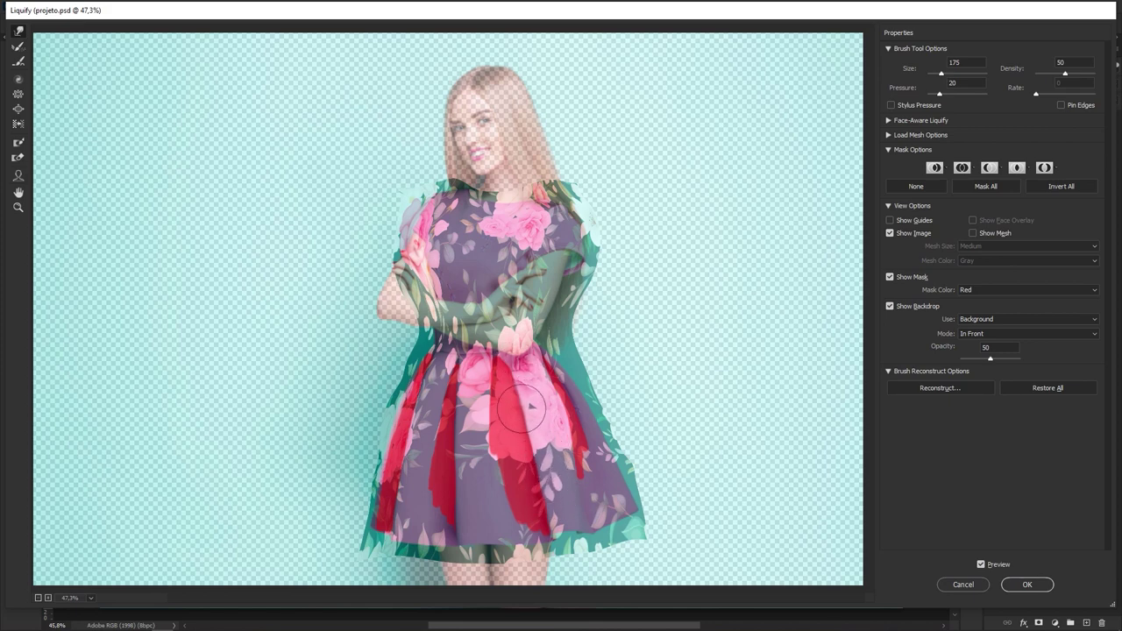
{"action": "left_click_drag", "start_coordinate": [554, 470], "coordinate": [549, 494]}
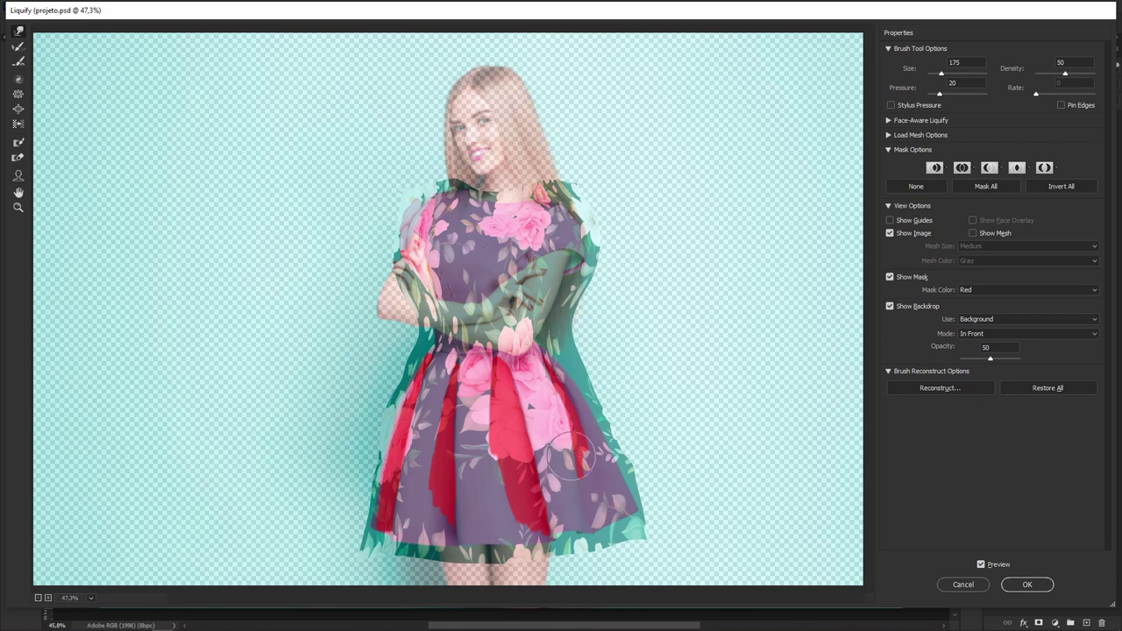
{"action": "mouse_move", "coordinate": [554, 428]}
{"action": "left_mouse_down"}
{"action": "mouse_move", "coordinate": [545, 371]}
{"action": "mouse_move", "coordinate": [531, 357]}
{"action": "left_mouse_up"}
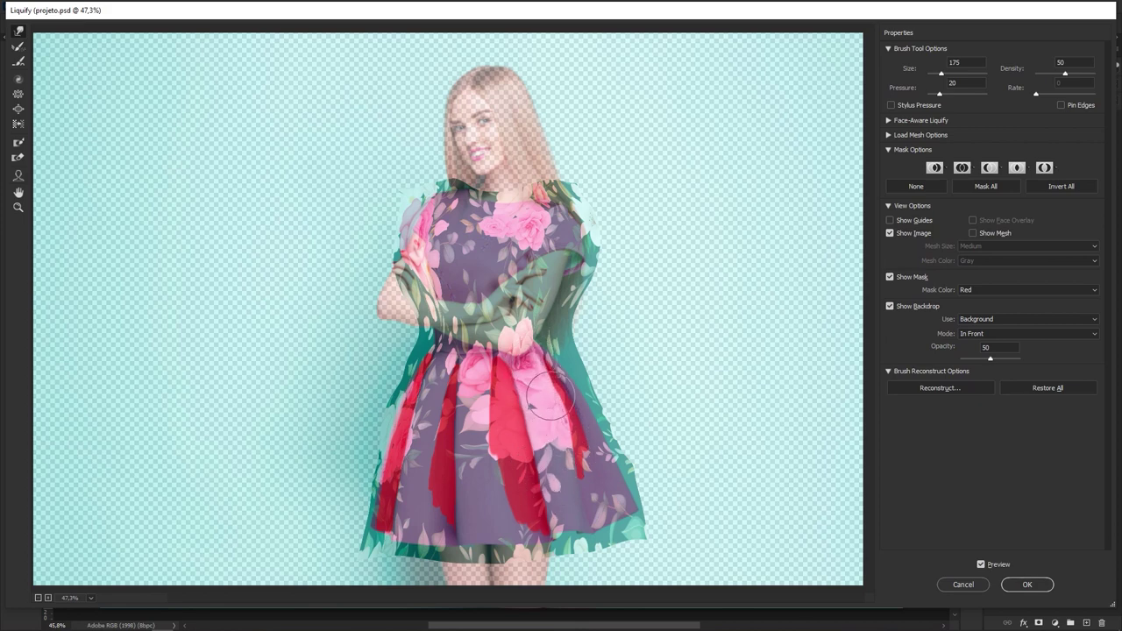
{"action": "left_click_drag", "start_coordinate": [551, 398], "coordinate": [555, 478]}
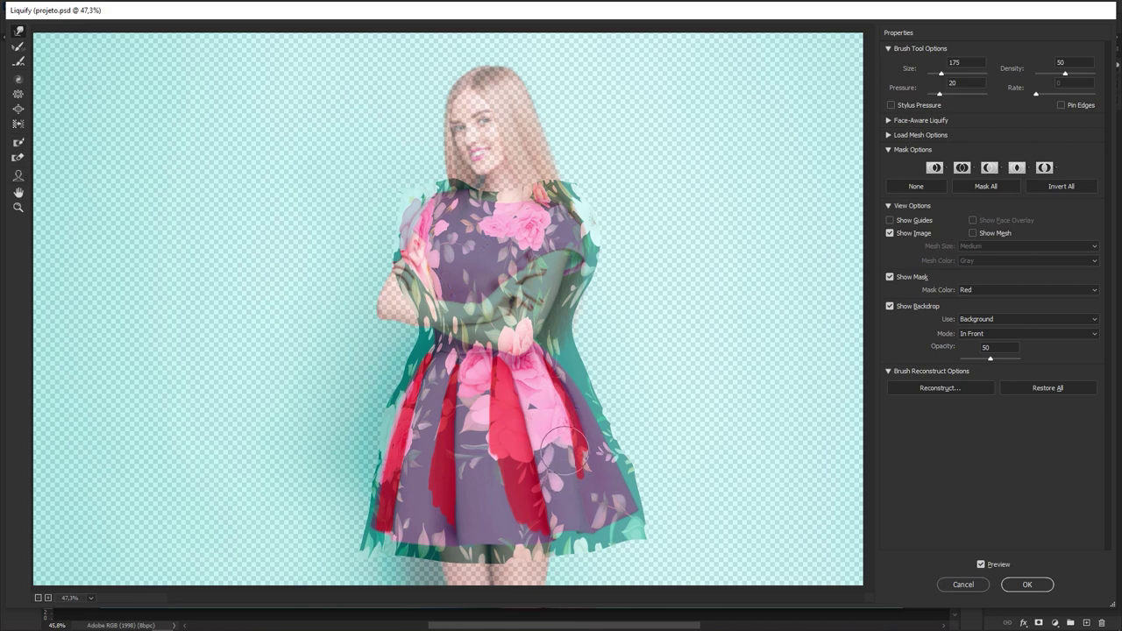
{"action": "left_click_drag", "start_coordinate": [583, 420], "coordinate": [560, 421]}
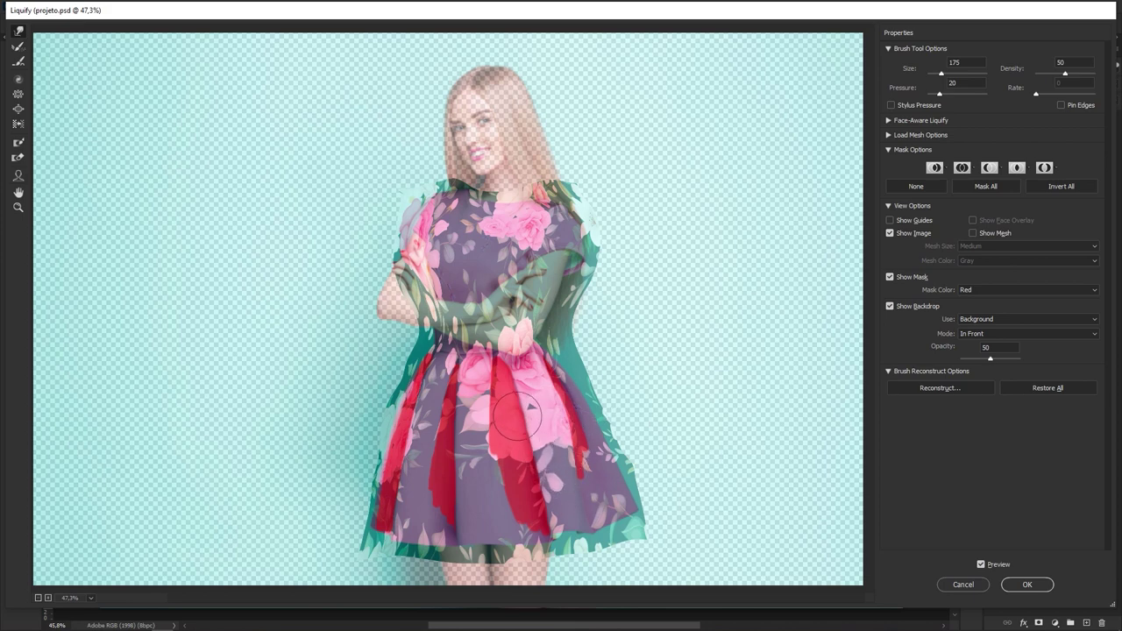
Step: Adjust the Forward Warp brush between sizes 80 and 150, and apply the Liquify warp to the pattern
{"action": "key", "text": "bracketleft"}
{"action": "key", "text": "bracketleft"}
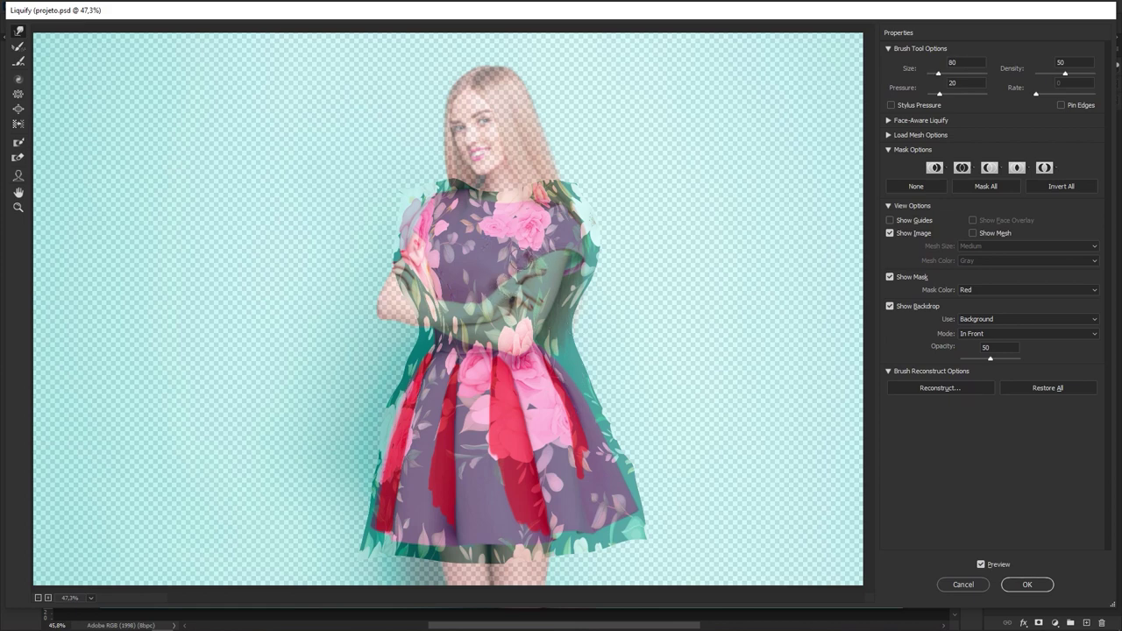
{"action": "key", "text": "bracketright"}
{"action": "key", "text": "bracketright"}
{"action": "key", "text": "bracketright"}
{"action": "key", "text": "bracketright"}
{"action": "key", "text": "bracketright"}
{"action": "key", "text": "bracketright"}
{"action": "key", "text": "bracketright"}
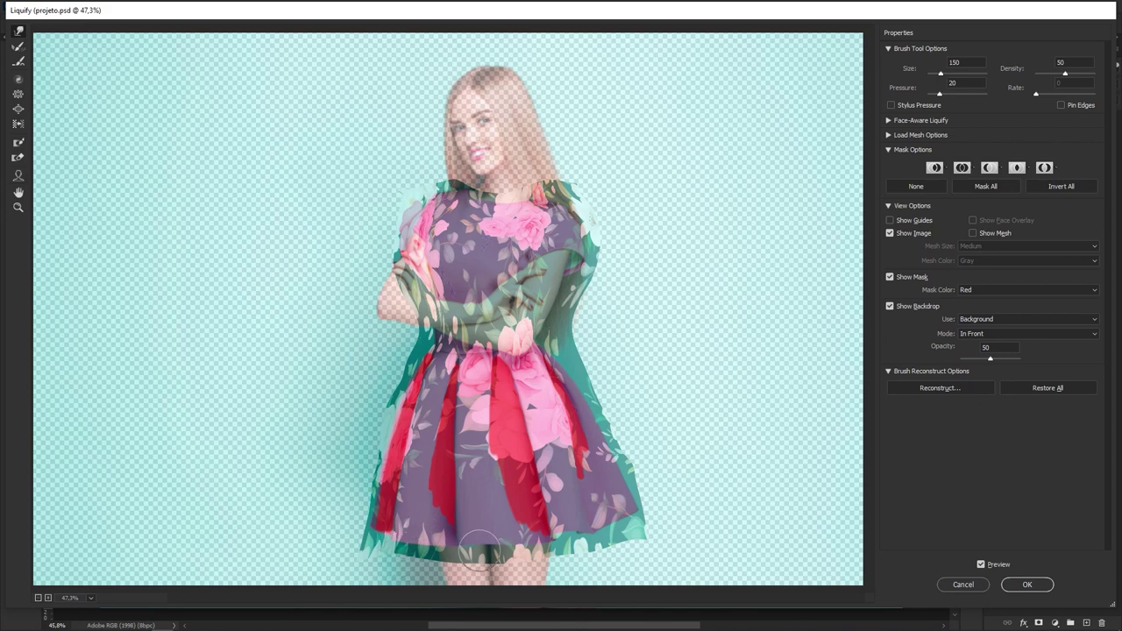
{"action": "left_click", "coordinate": [1027, 585]}
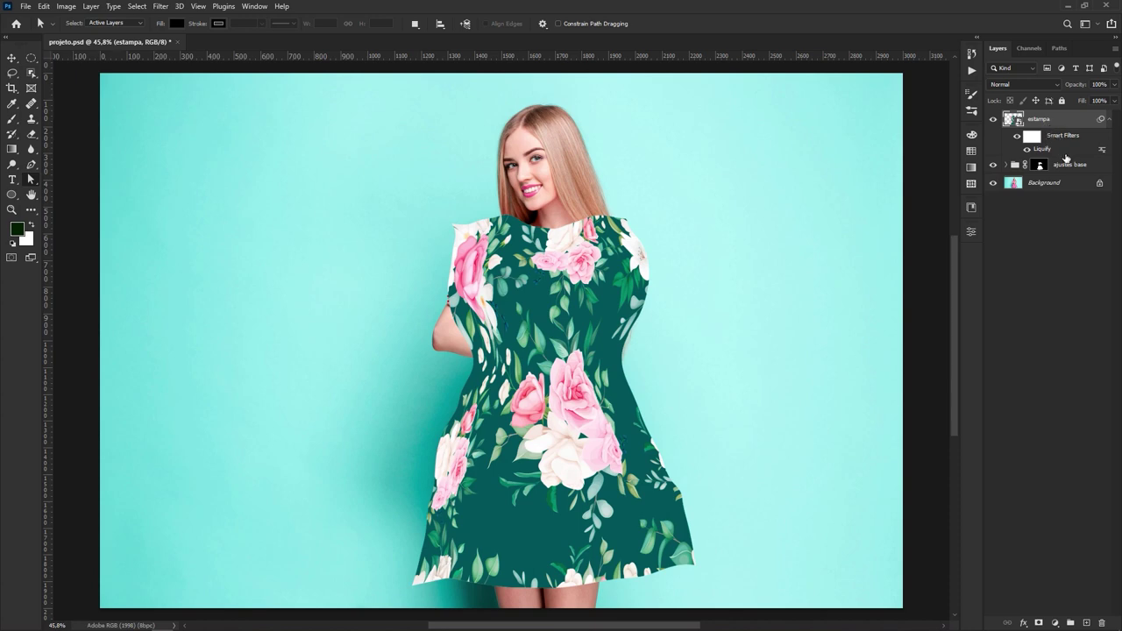
Step: Copy the layer mask of the ajustes base group onto the estampa layer and target the layer's content
{"action": "key", "text": "alt"}
{"action": "left_click_drag", "start_coordinate": [1040, 166], "coordinate": [1054, 123]}
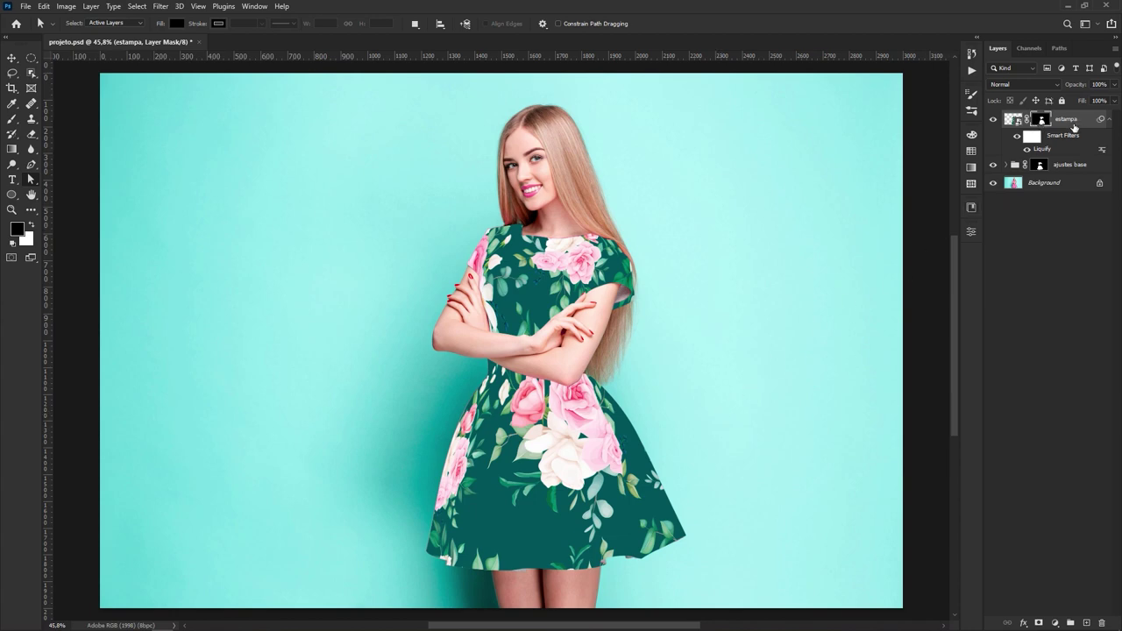
{"action": "left_click", "coordinate": [1013, 119]}
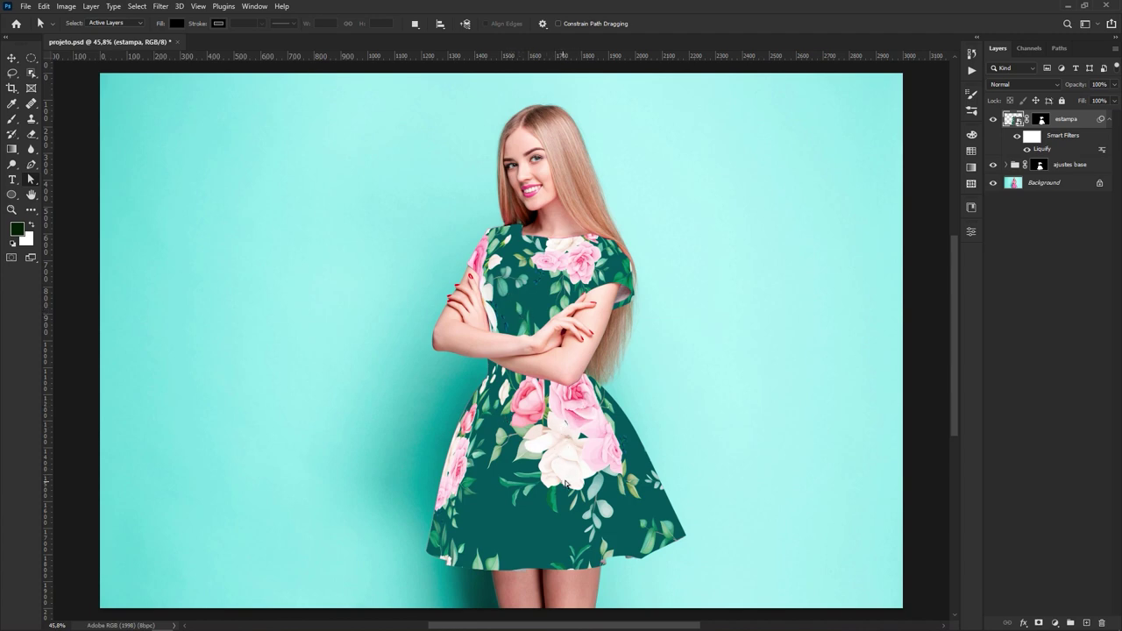
Step: Collapse the estampa layer's smart filters and set its blend mode to Multiply
{"action": "left_click", "coordinate": [1108, 121]}
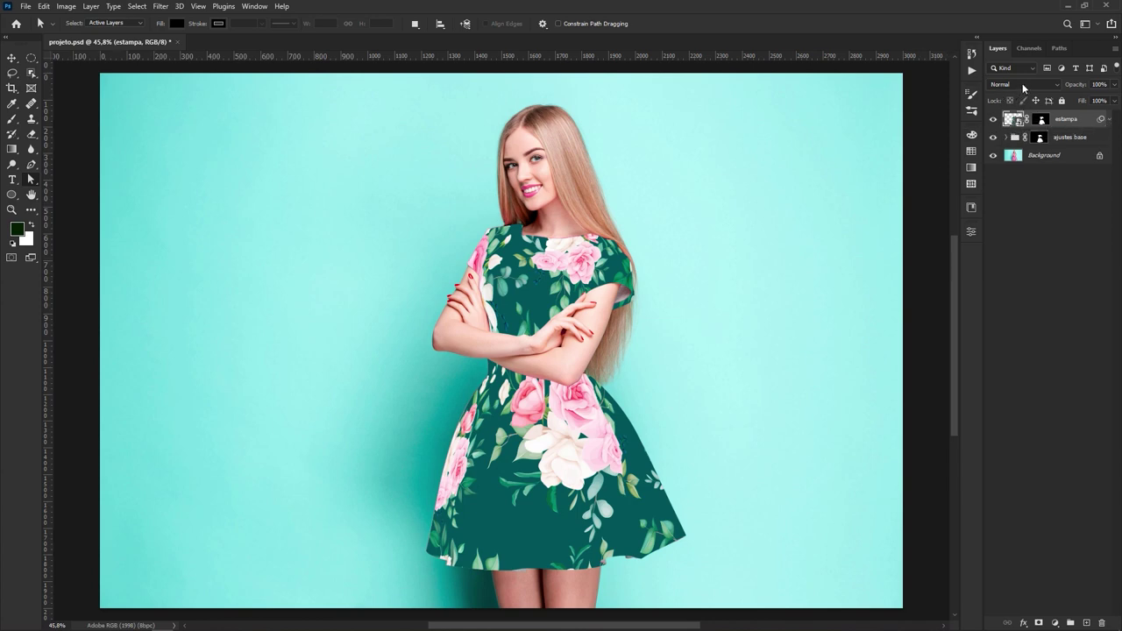
{"action": "left_click", "coordinate": [1022, 84]}
{"action": "left_click", "coordinate": [1014, 129]}
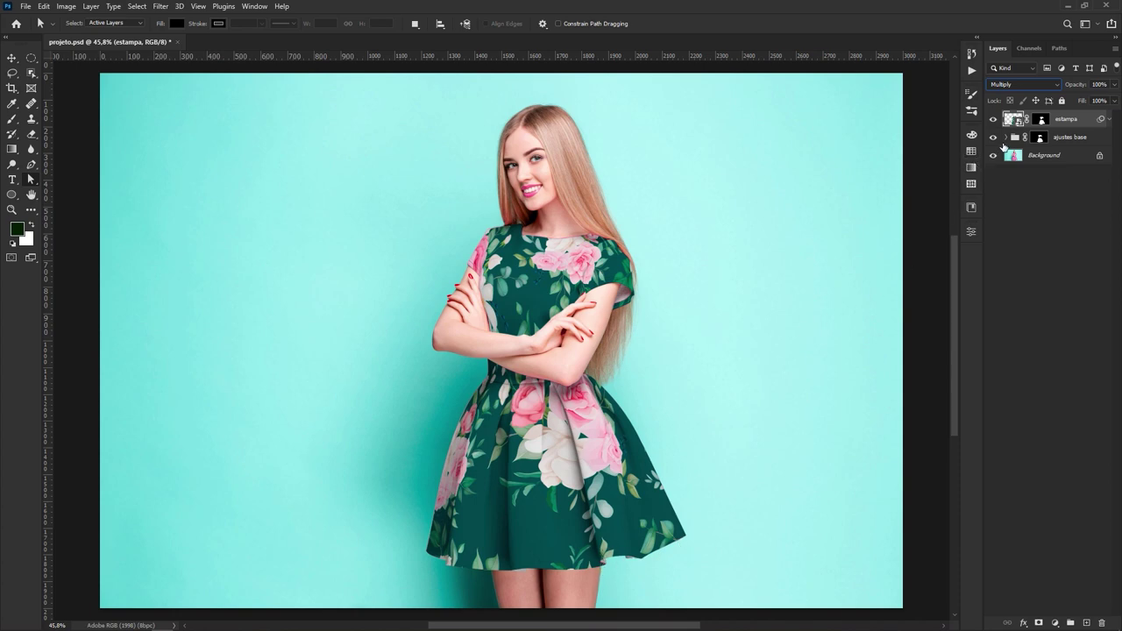
Step: Slightly feather the estampa layer's mask, and target the layer's content again
{"action": "left_click", "coordinate": [970, 234]}
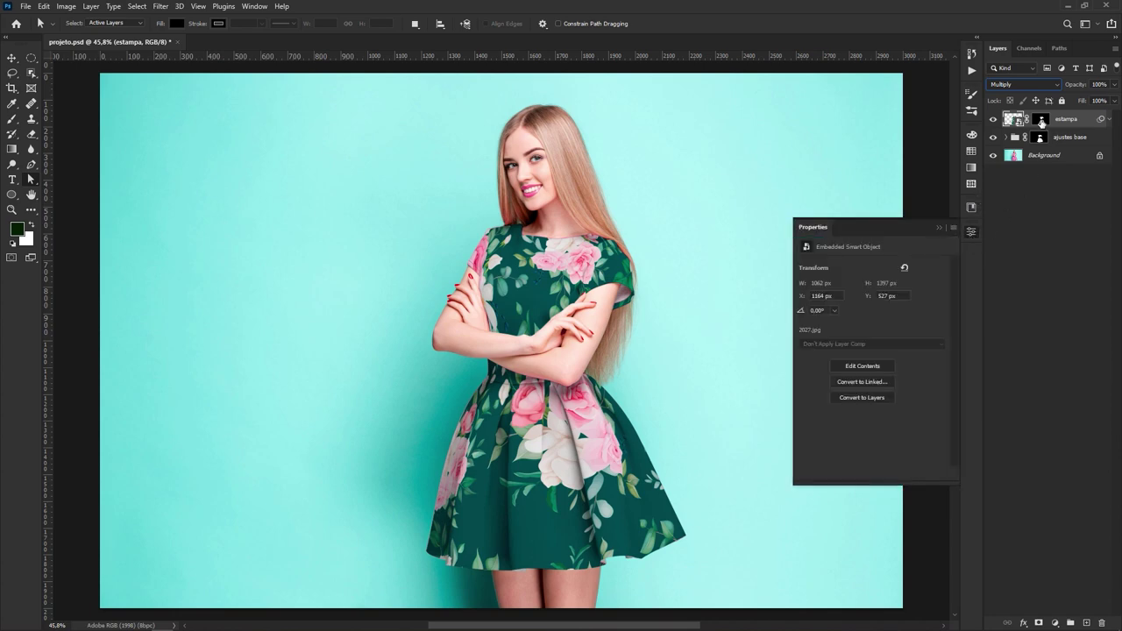
{"action": "left_click", "coordinate": [1041, 122]}
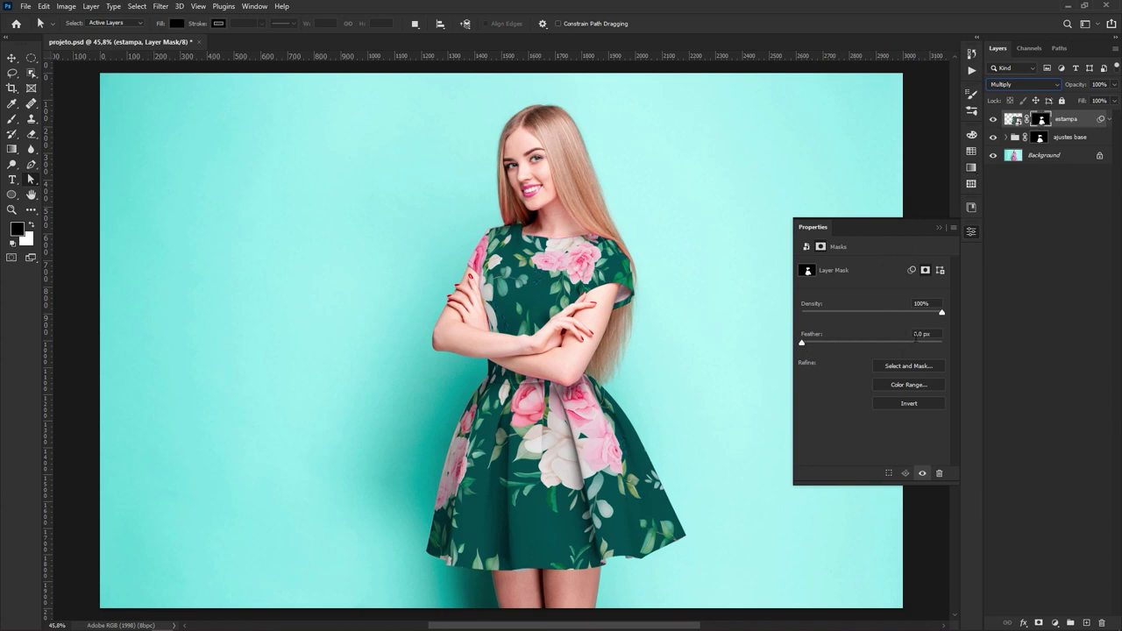
{"action": "left_click", "coordinate": [918, 334]}
{"action": "type", "text": "5"}
{"action": "left_click", "coordinate": [939, 227]}
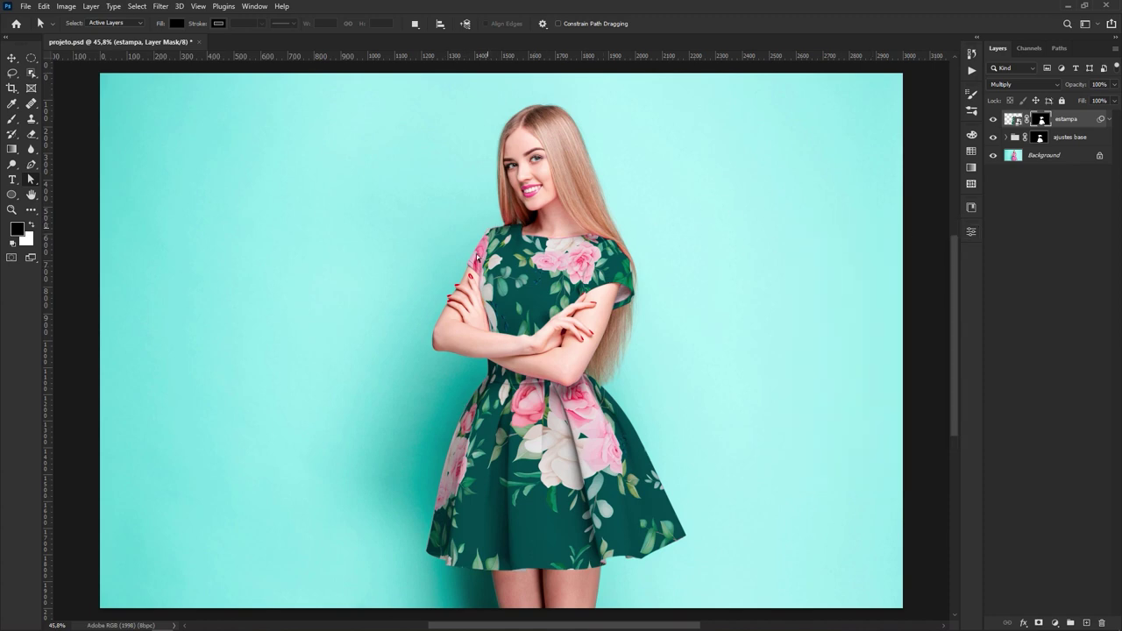
{"action": "left_click", "coordinate": [1081, 123]}
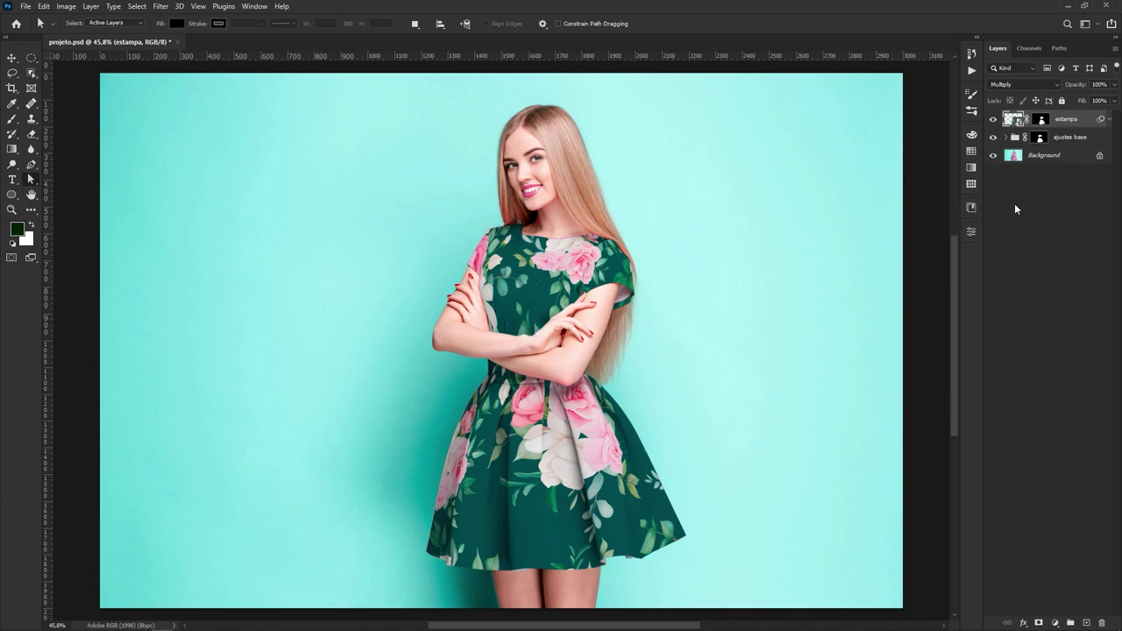
Step: Hide the estampa layer and compare the grey dress with and without the Curves 1 adjustment
{"action": "left_click", "coordinate": [1005, 138]}
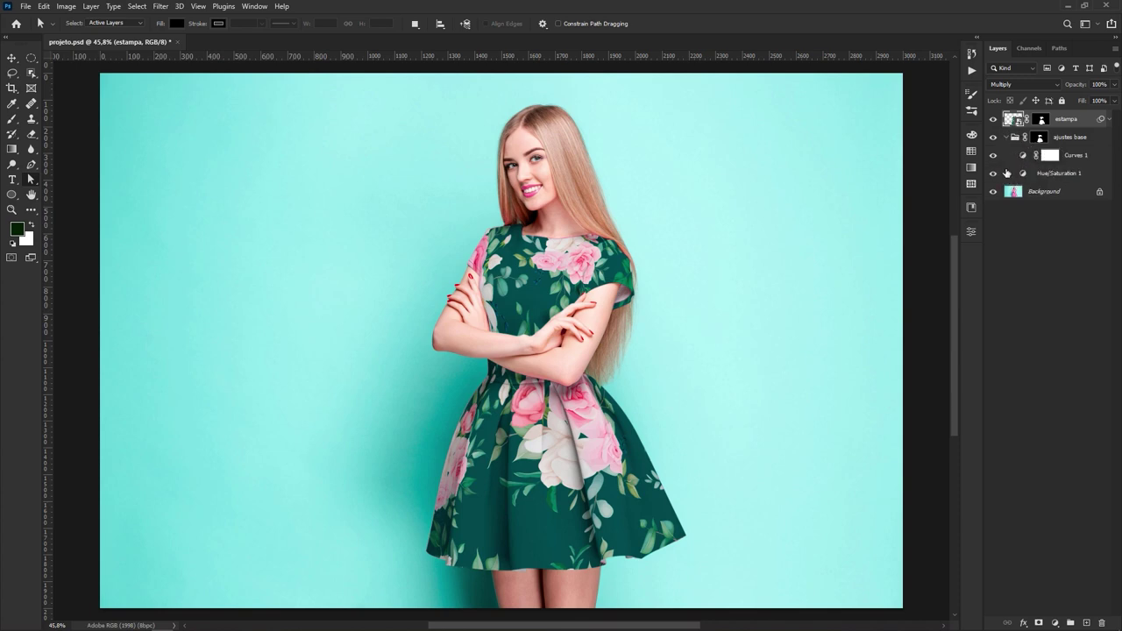
{"action": "left_click", "coordinate": [993, 118]}
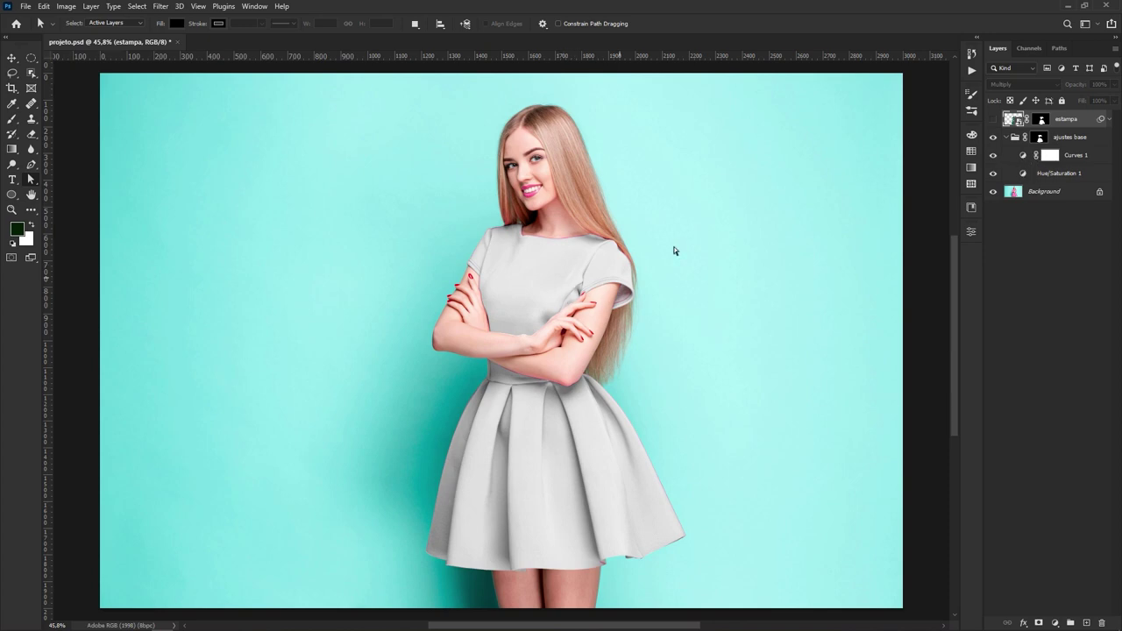
{"action": "left_click", "coordinate": [994, 156]}
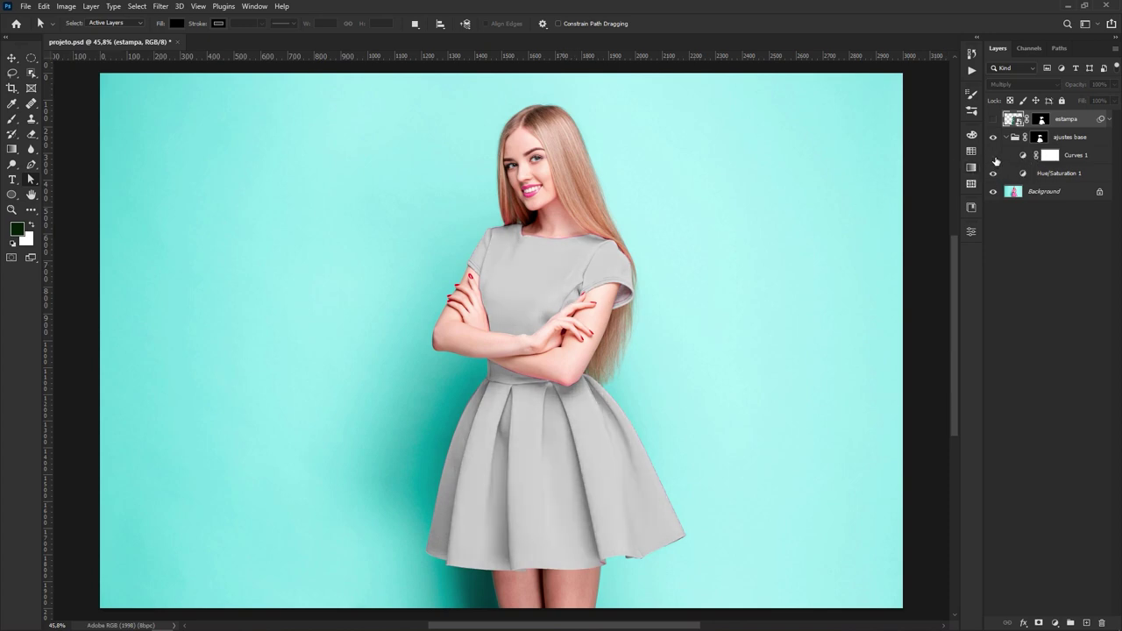
{"action": "left_click", "coordinate": [994, 158]}
{"action": "left_click", "coordinate": [1006, 138]}
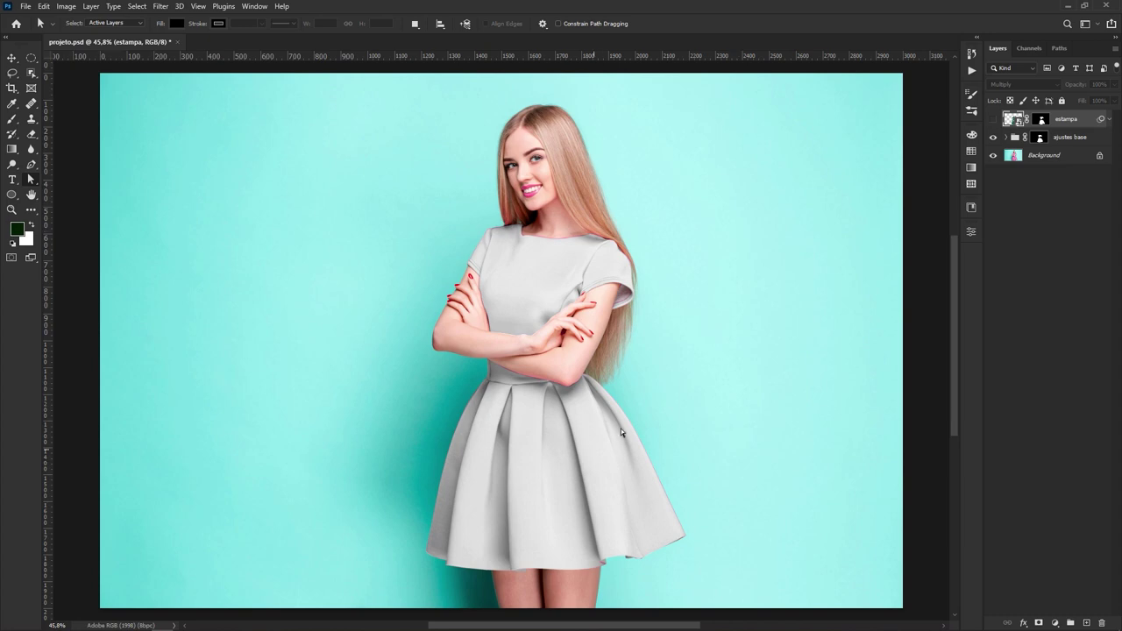
Step: Stamp the visible layers into a new layer above the ajustes base group, and compare the dress with estampa shown and hidden
{"action": "left_click", "coordinate": [1078, 137]}
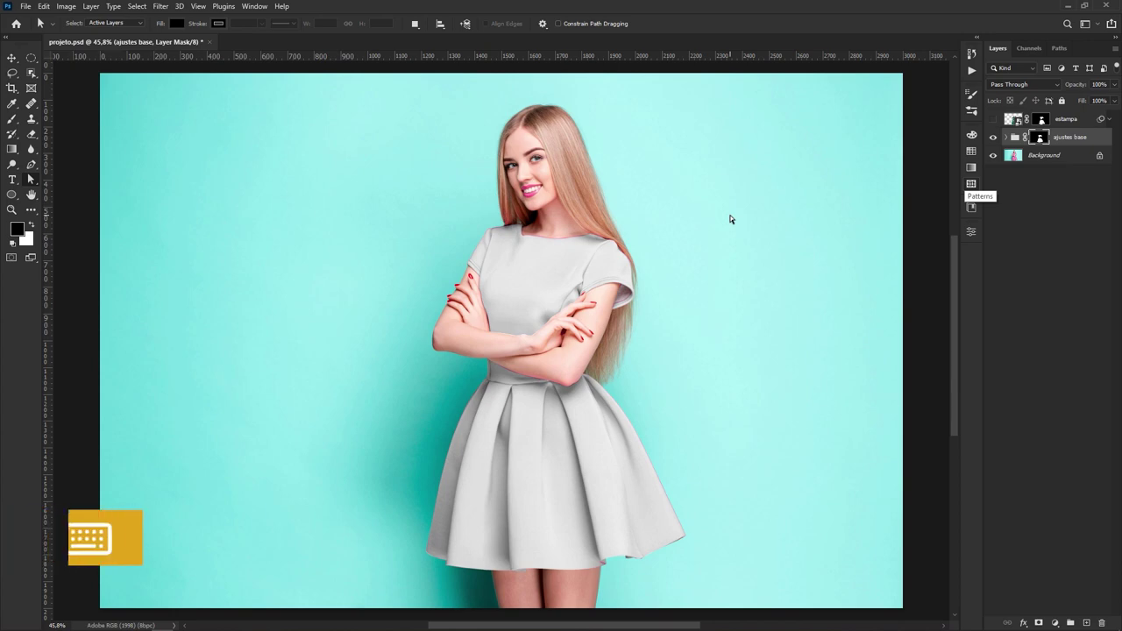
{"action": "key", "text": "ctrl+shift+alt+e"}
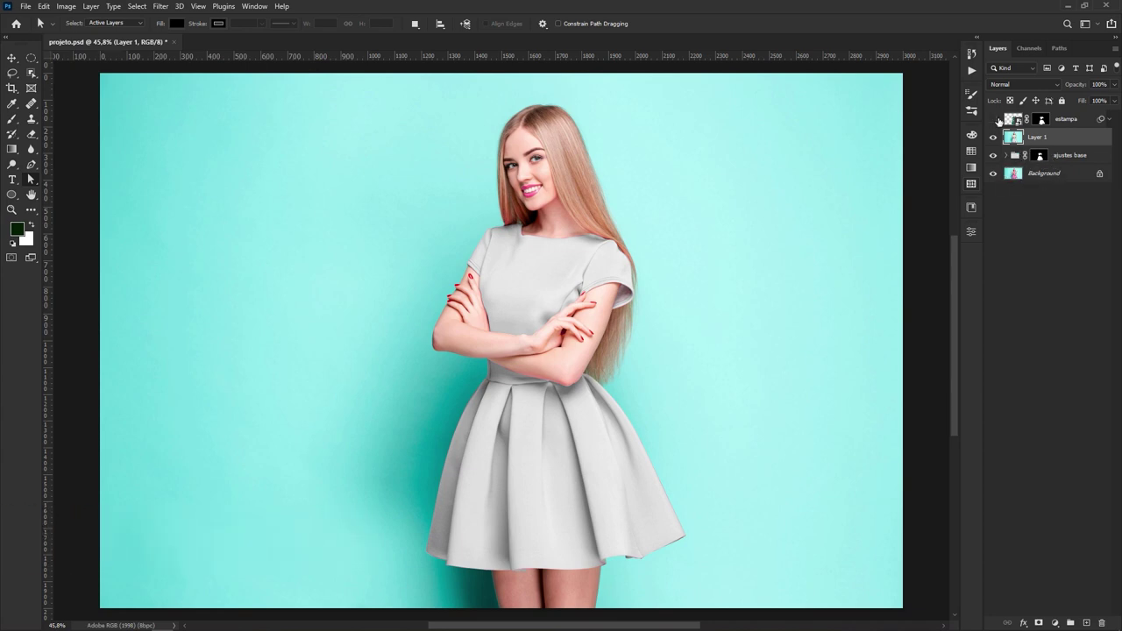
{"action": "left_click", "coordinate": [994, 119]}
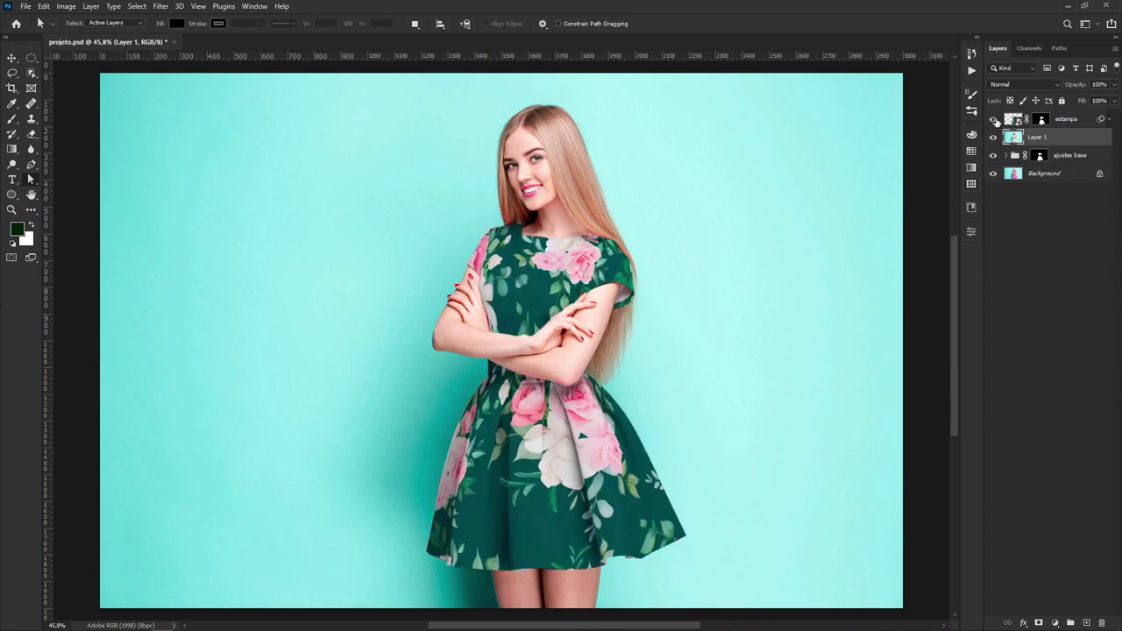
{"action": "left_click", "coordinate": [995, 119]}
{"action": "left_click", "coordinate": [994, 119]}
{"action": "left_click", "coordinate": [994, 119]}
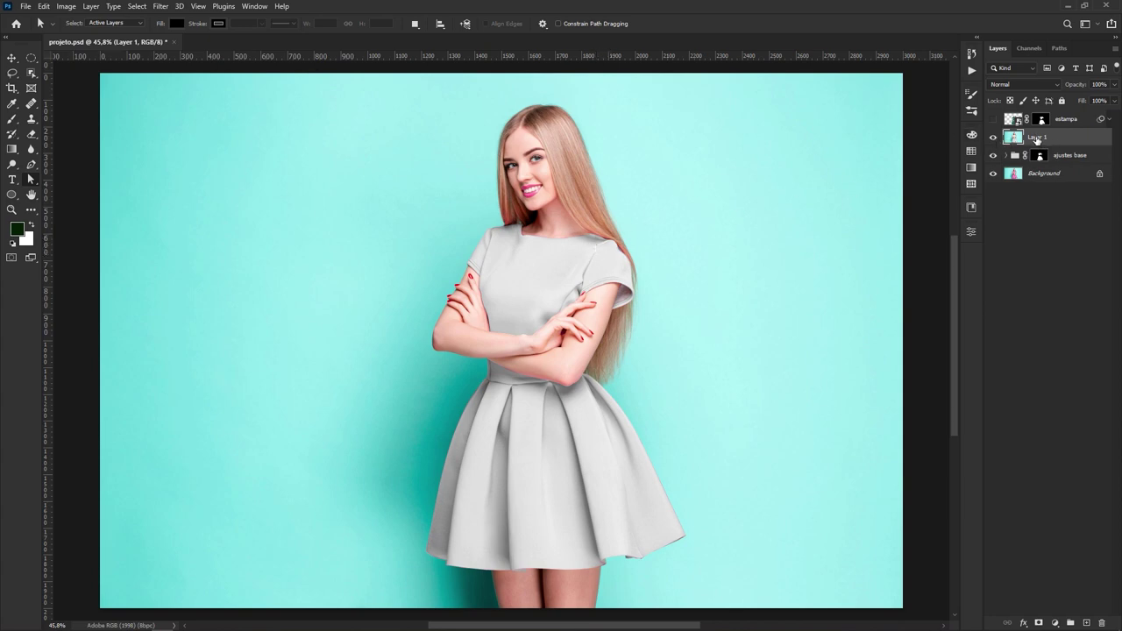
Step: Move the stamped layer above estampa with estampa shown, and toggle the stamped layer's visibility to compare
{"action": "left_click_drag", "start_coordinate": [1040, 140], "coordinate": [1067, 116]}
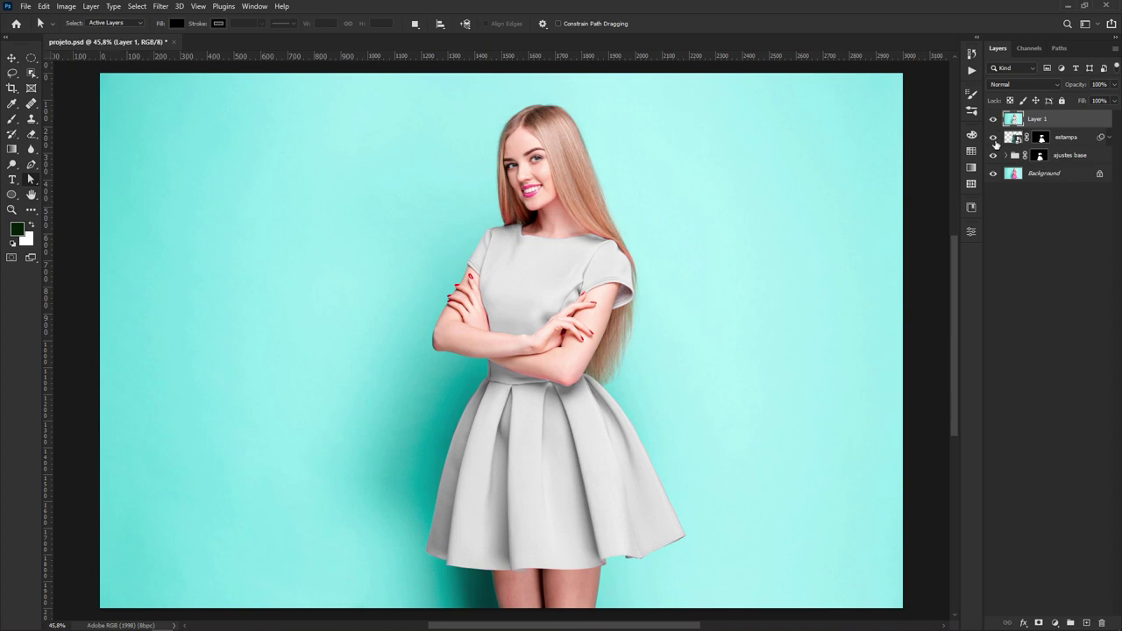
{"action": "left_click", "coordinate": [994, 119]}
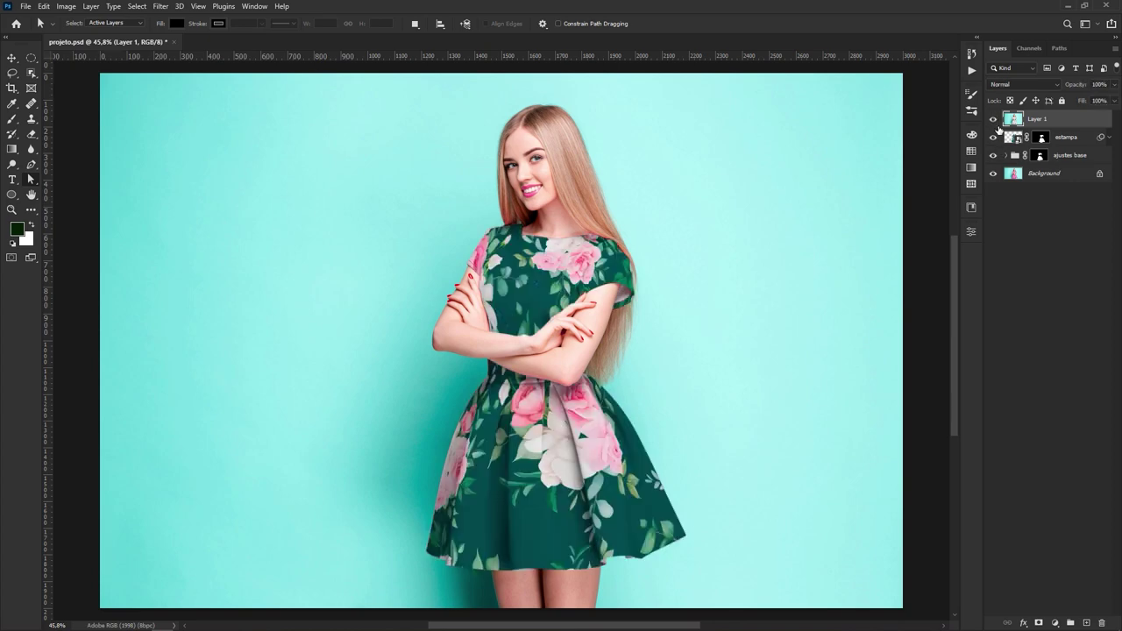
{"action": "left_click", "coordinate": [994, 120]}
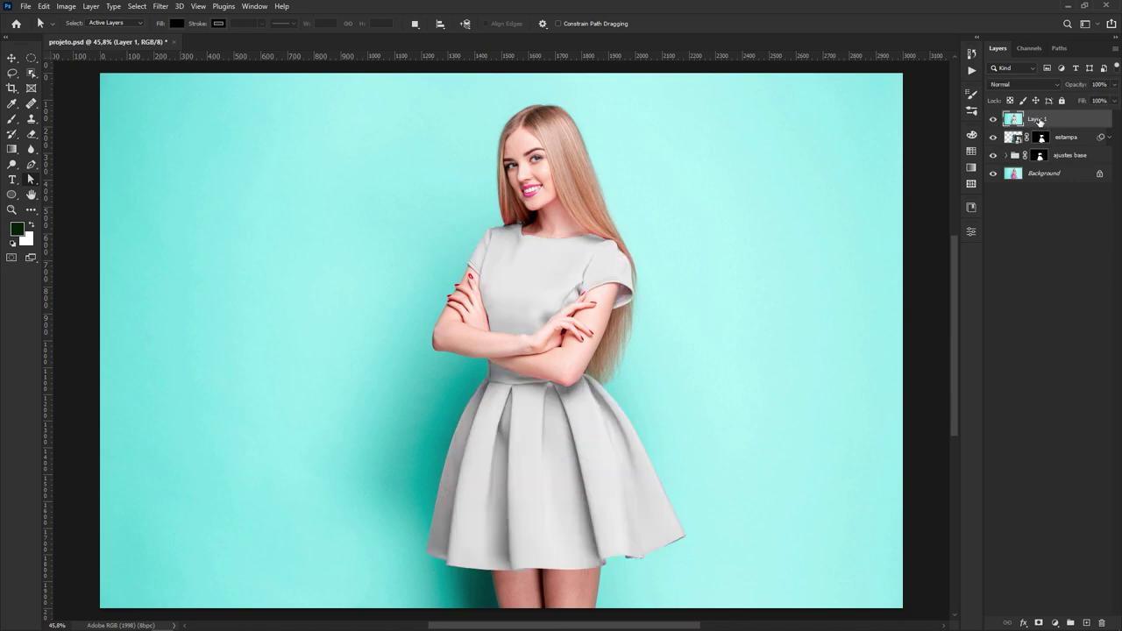
Step: Rename the stamped layer as sombra and duplicate it
{"action": "double_click", "coordinate": [1039, 119]}
{"action": "type", "text": "c"}
{"action": "type", "text": "ombra"}
{"action": "key", "text": "Return"}
{"action": "key", "text": "ctrl+j"}
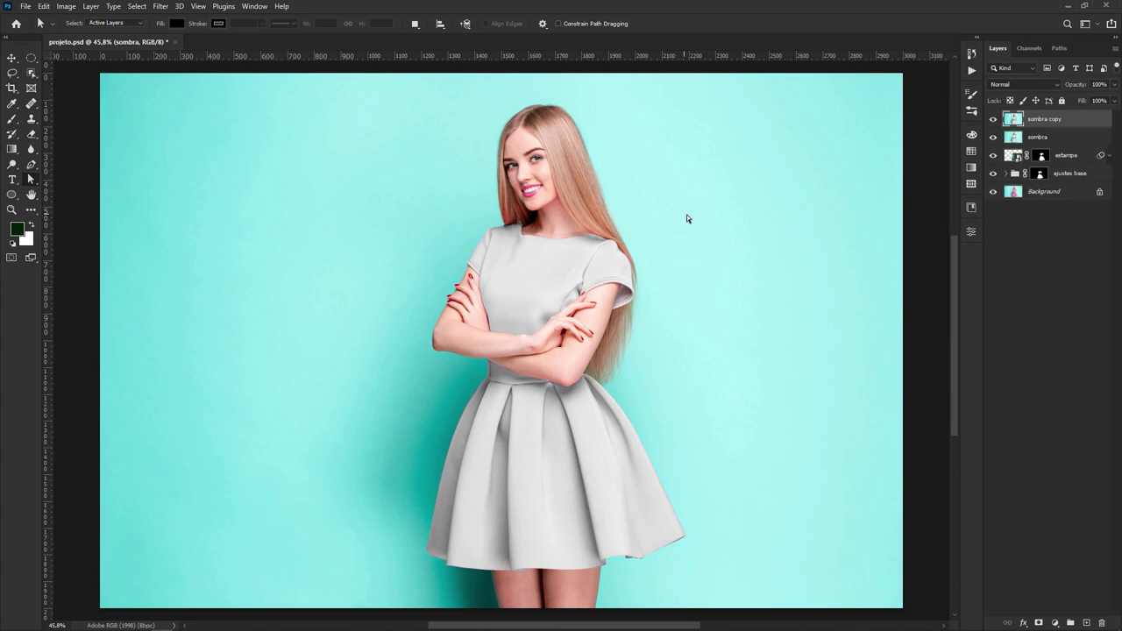
Step: Rename the sombra copy layer as luzes and hide it
{"action": "double_click", "coordinate": [1041, 119]}
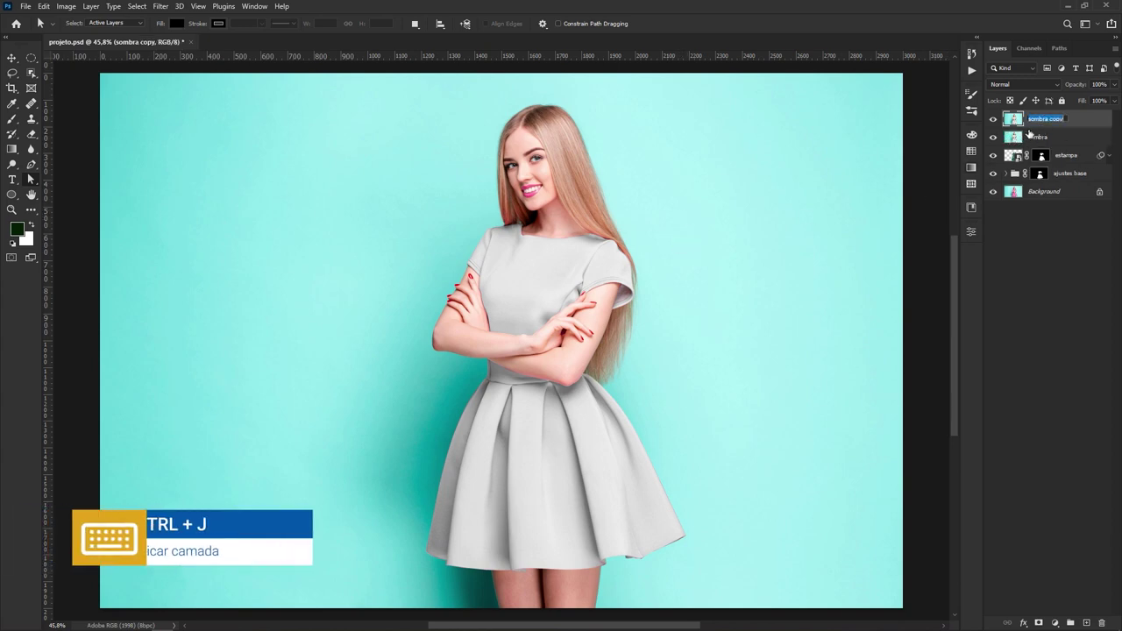
{"action": "type", "text": "luzes"}
{"action": "key", "text": "Return"}
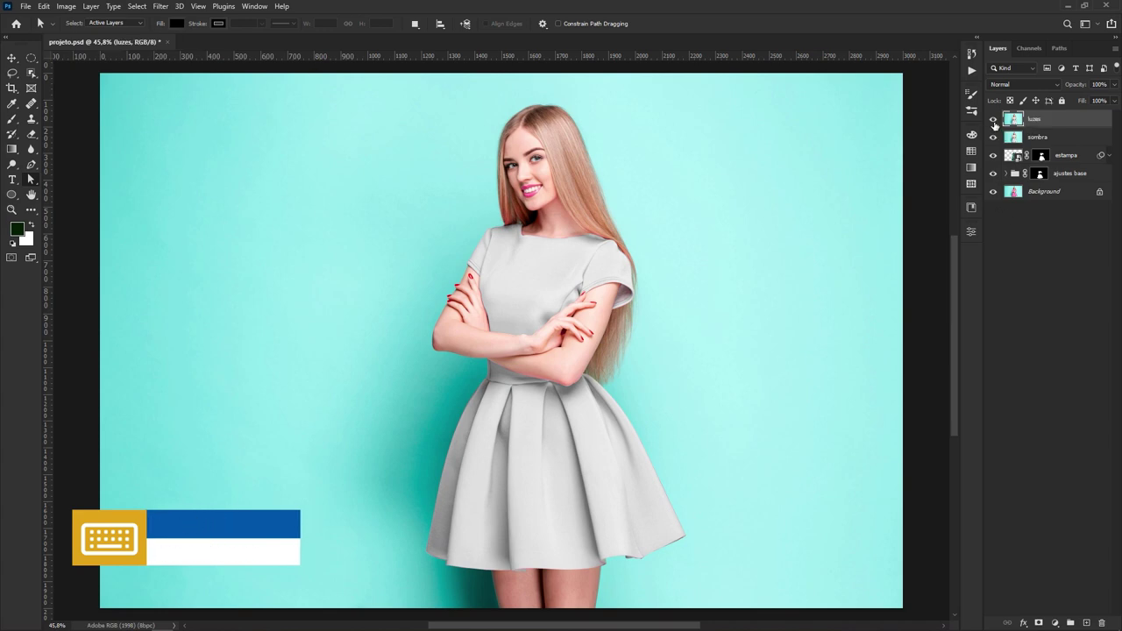
{"action": "left_click", "coordinate": [993, 120]}
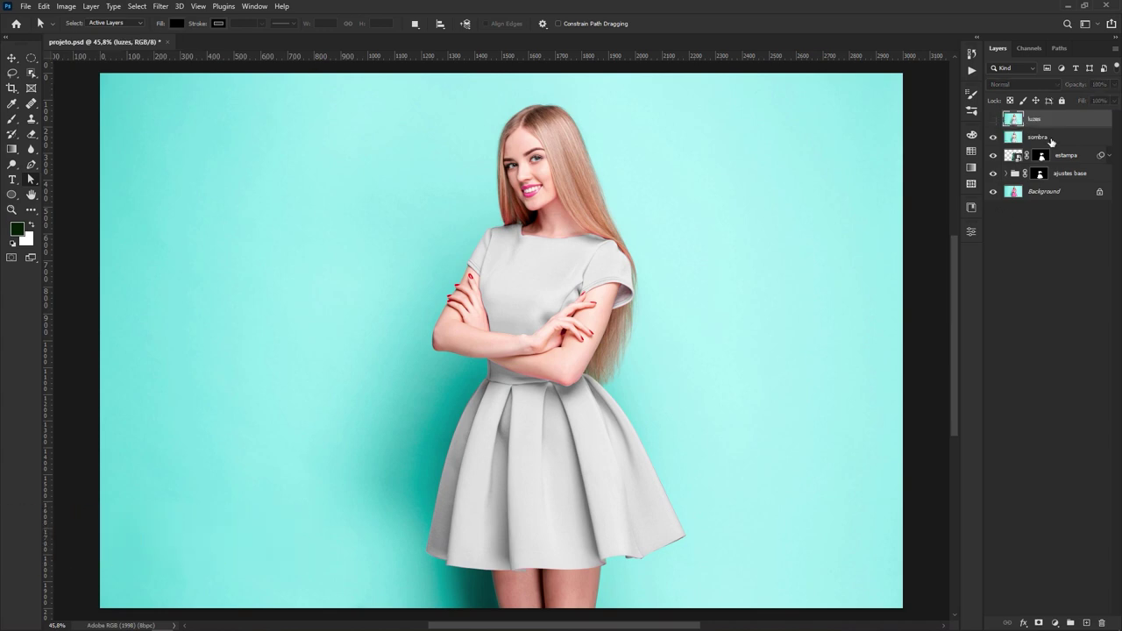
Step: Clip the sombra layer to the estampa layer and compare the dress with sombra hidden and shown
{"action": "left_click", "coordinate": [1046, 138]}
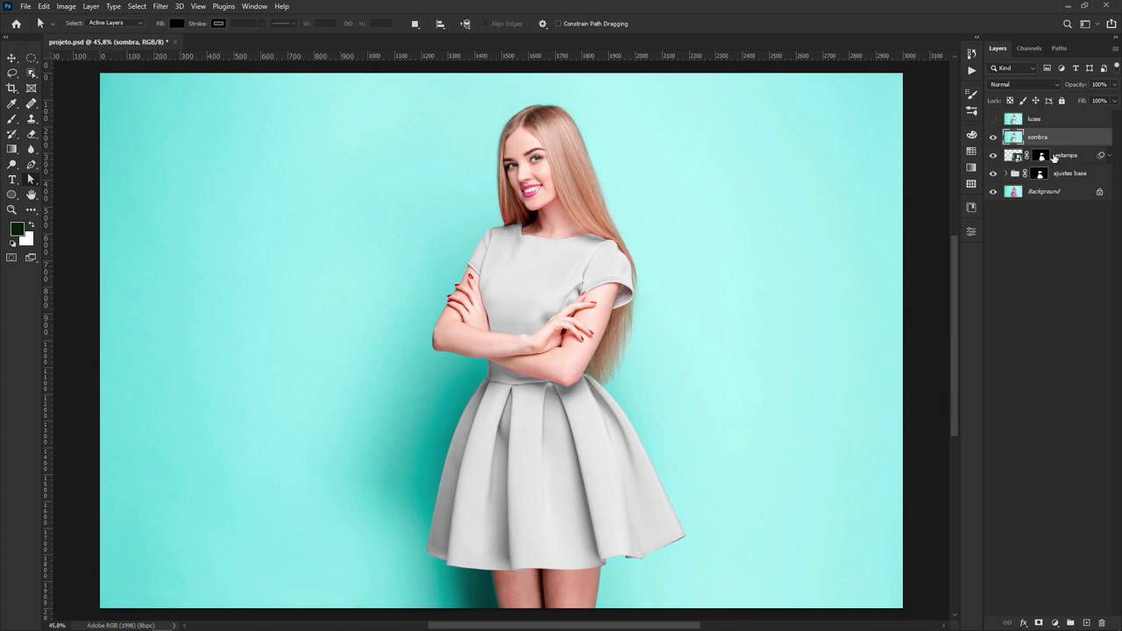
{"action": "key", "text": "alt"}
{"action": "left_click", "coordinate": [1070, 145], "text": "alt"}
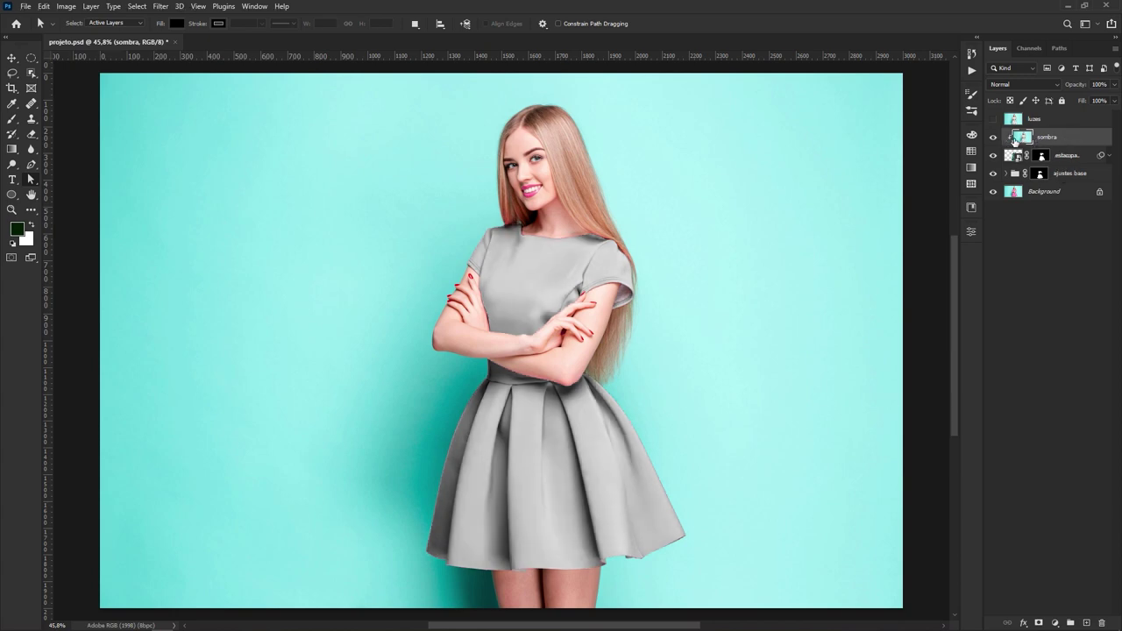
{"action": "left_click", "coordinate": [994, 139]}
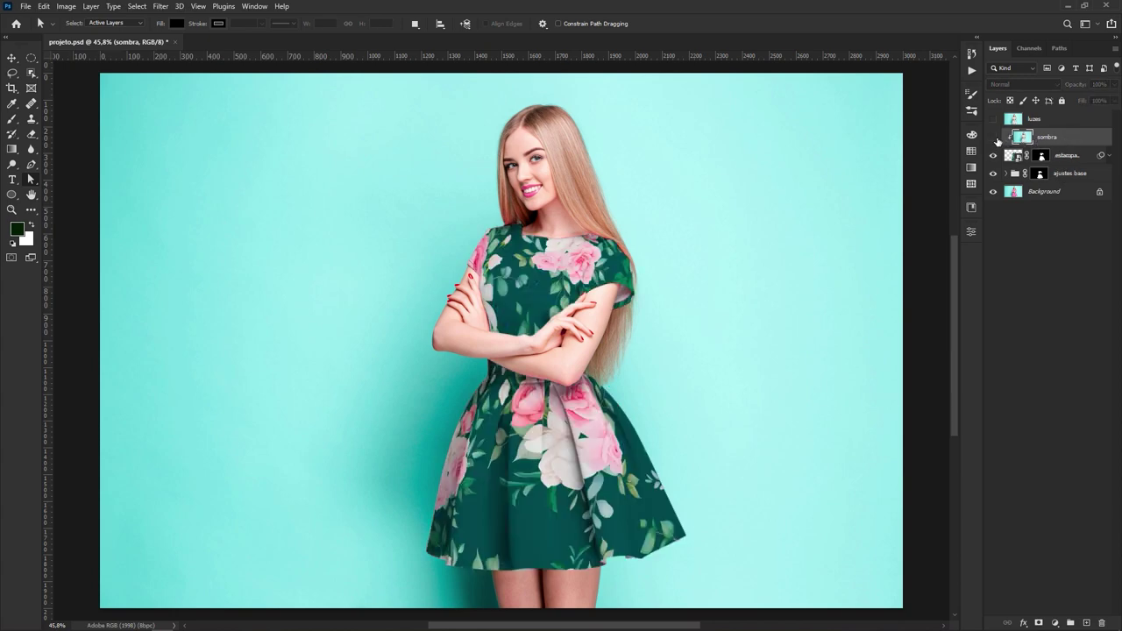
{"action": "left_click", "coordinate": [994, 138]}
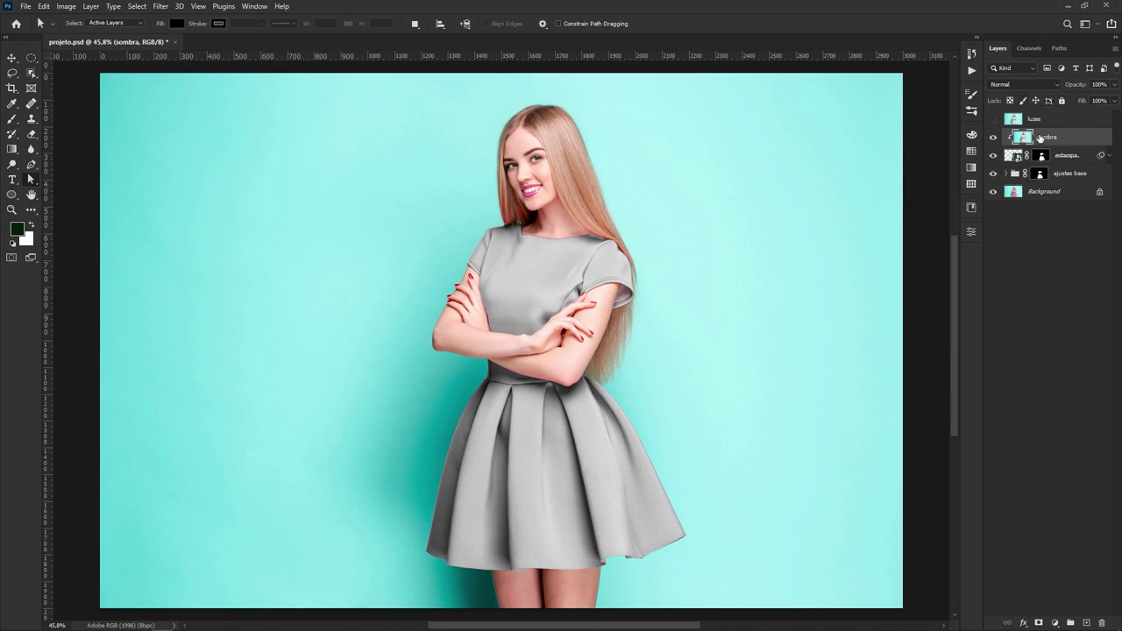
Step: Set the sombra layer's blend mode to Multiply and toggle its visibility to compare the shading on the dress
{"action": "left_click", "coordinate": [1050, 84]}
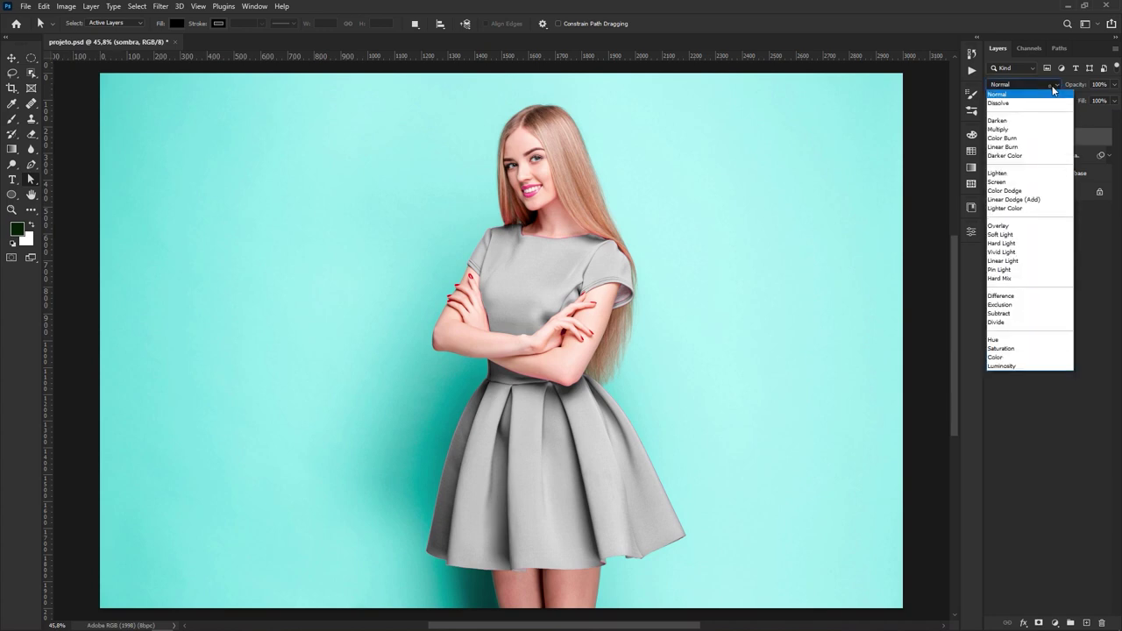
{"action": "left_click", "coordinate": [999, 129]}
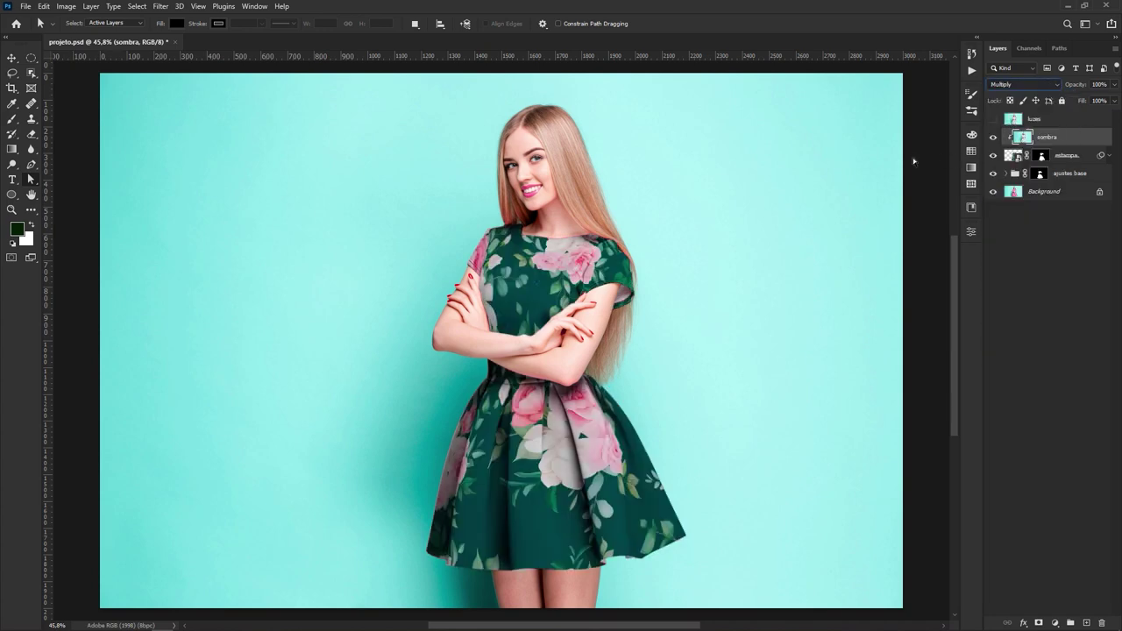
{"action": "left_click", "coordinate": [993, 137]}
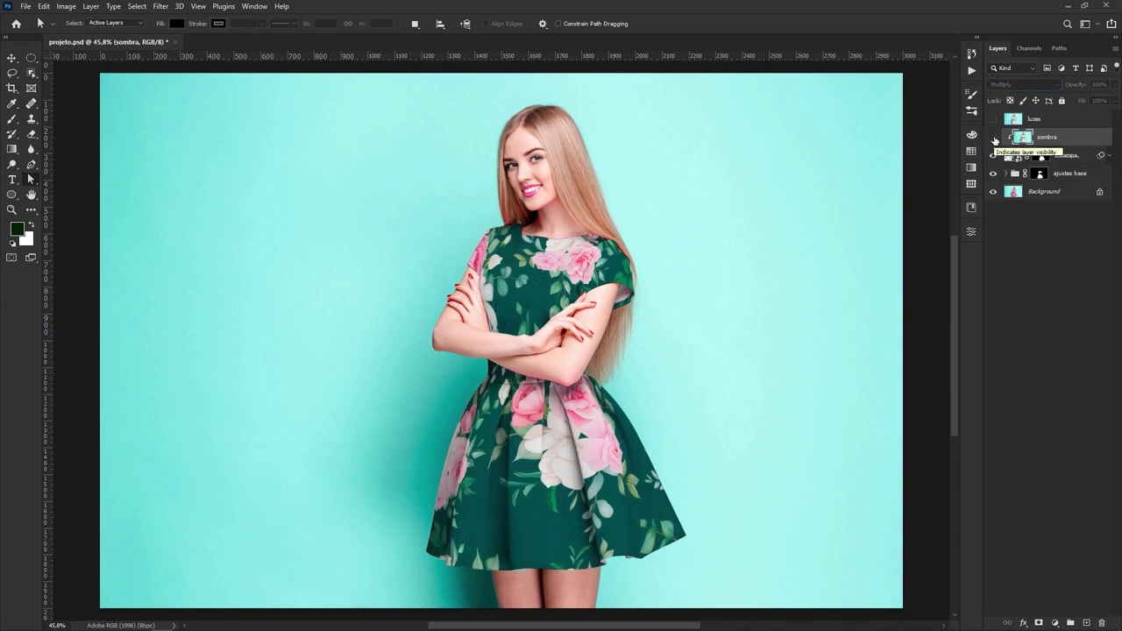
{"action": "left_click", "coordinate": [995, 138]}
{"action": "left_click", "coordinate": [995, 137]}
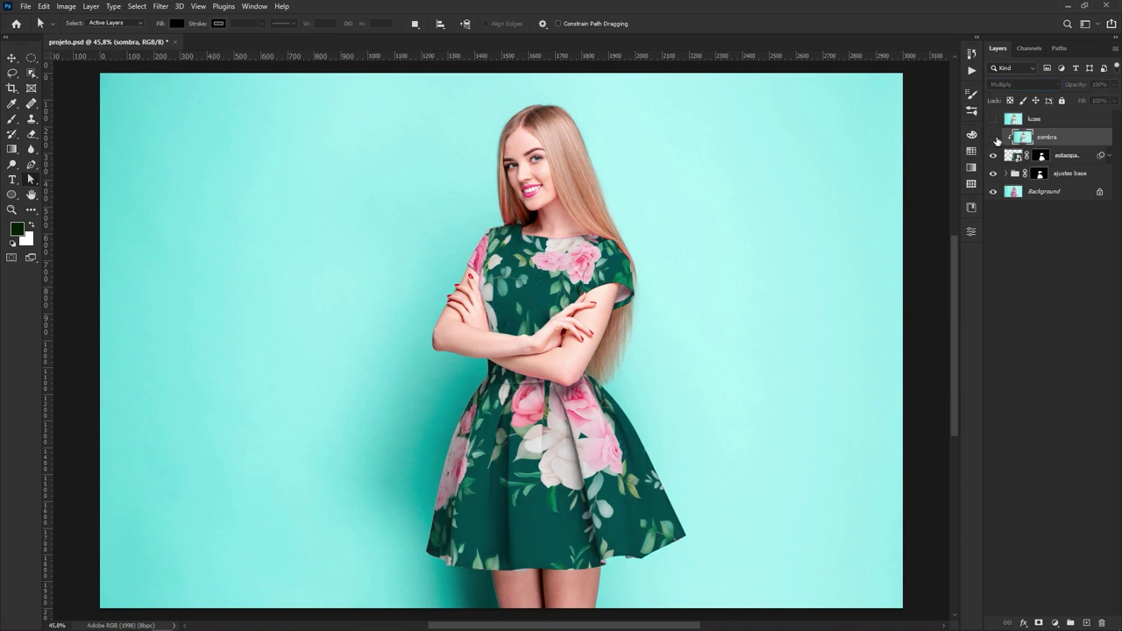
{"action": "left_click", "coordinate": [994, 137]}
{"action": "left_click", "coordinate": [995, 139]}
{"action": "left_click", "coordinate": [994, 137]}
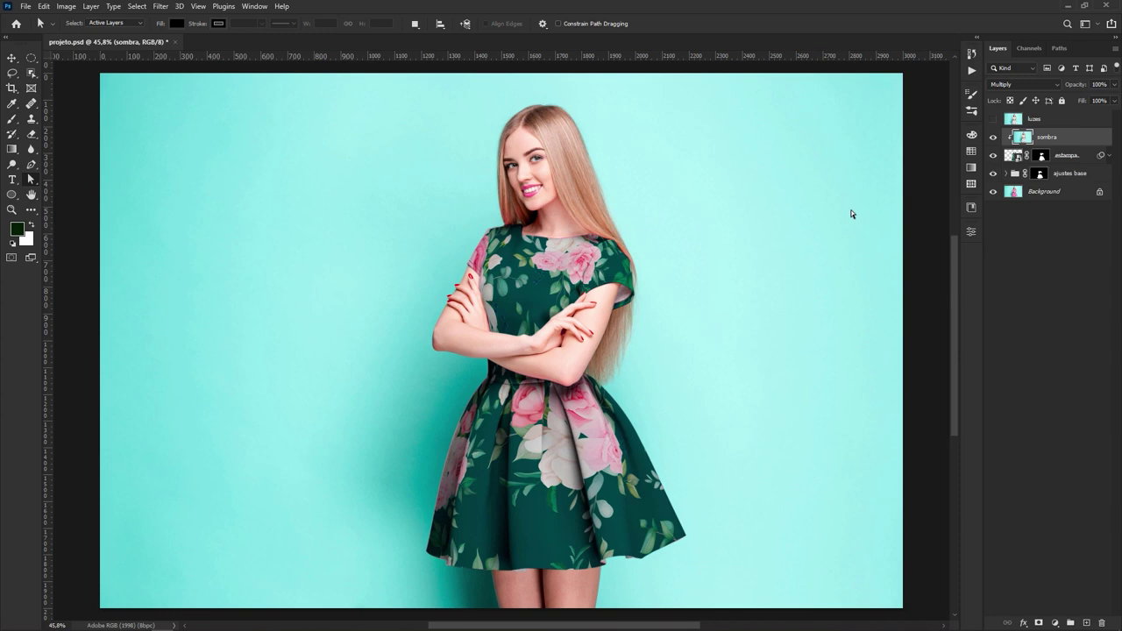
Step: Apply Levels to the sombra layer with input levels of 47, 0,92 and 162
{"action": "key", "text": "ctrl+l"}
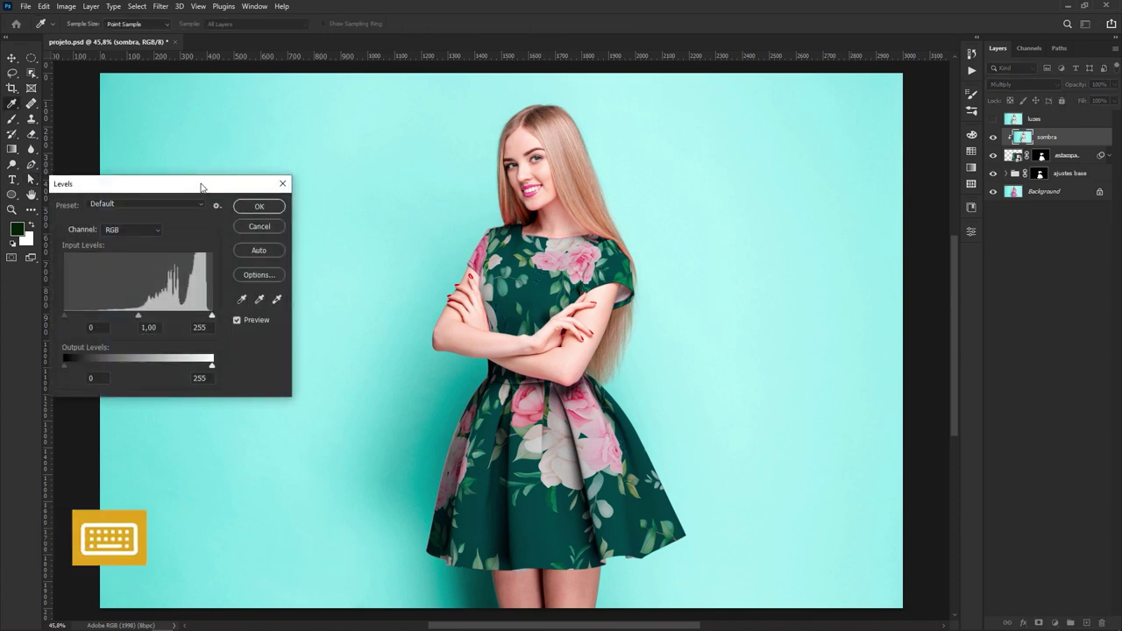
{"action": "left_click_drag", "start_coordinate": [200, 186], "coordinate": [287, 168]}
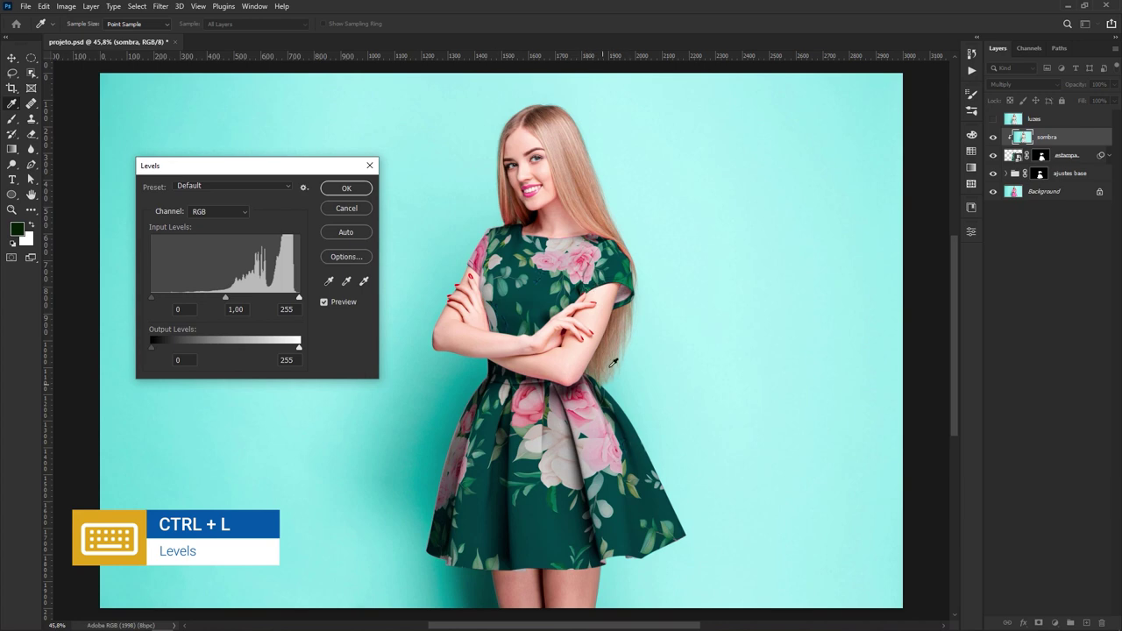
{"action": "left_click", "coordinate": [298, 299]}
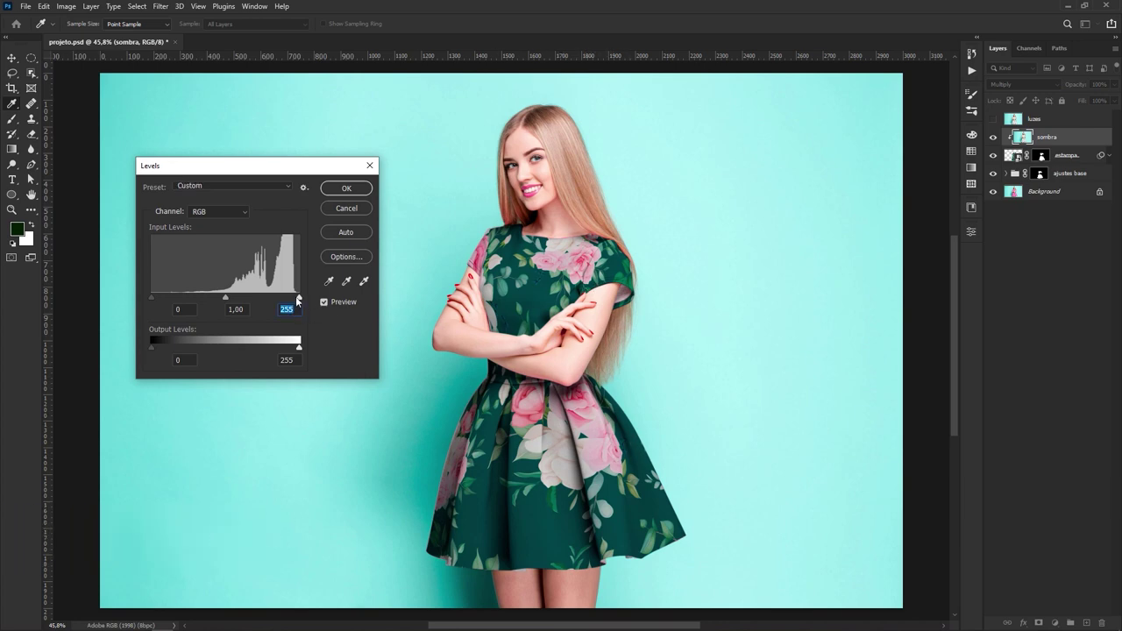
{"action": "left_click_drag", "start_coordinate": [298, 299], "coordinate": [245, 298]}
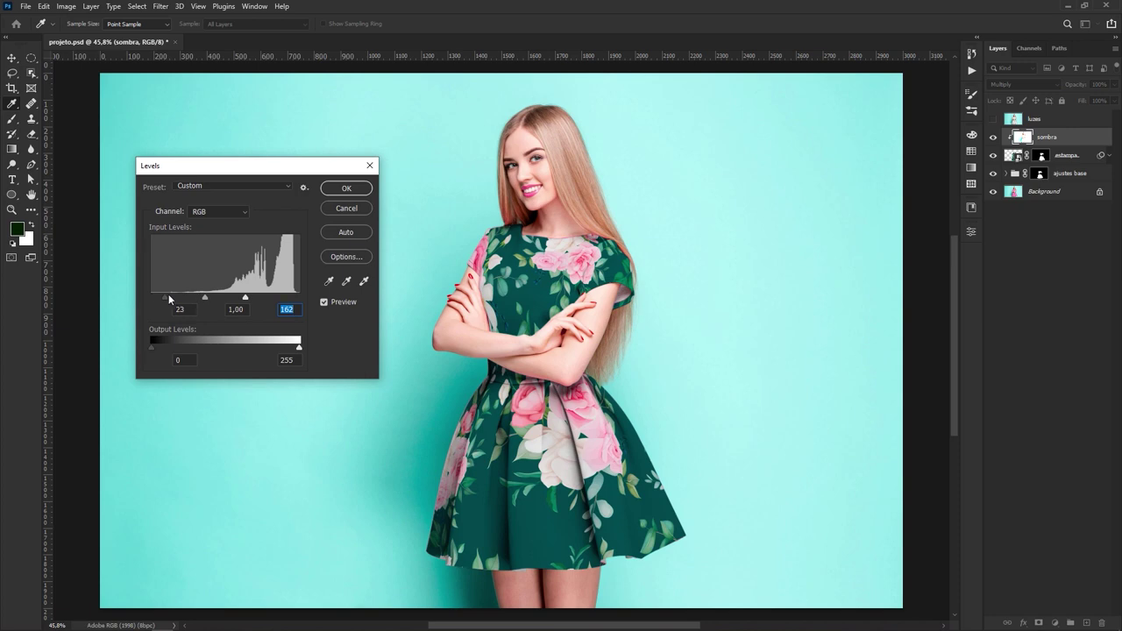
{"action": "left_click_drag", "start_coordinate": [186, 298], "coordinate": [215, 302]}
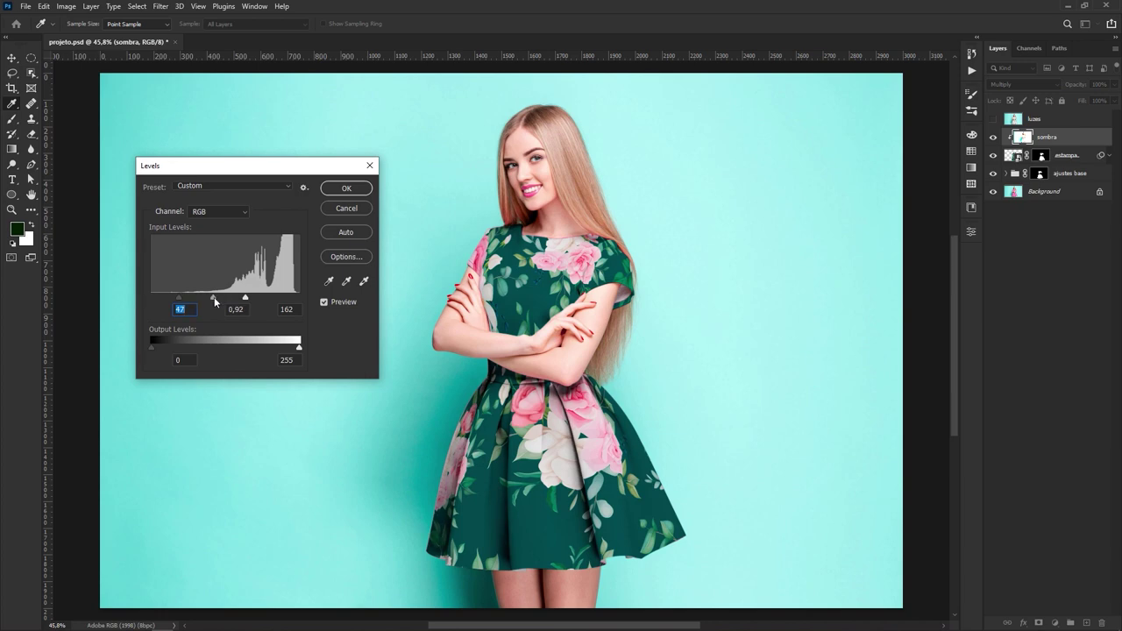
{"action": "left_click", "coordinate": [347, 189]}
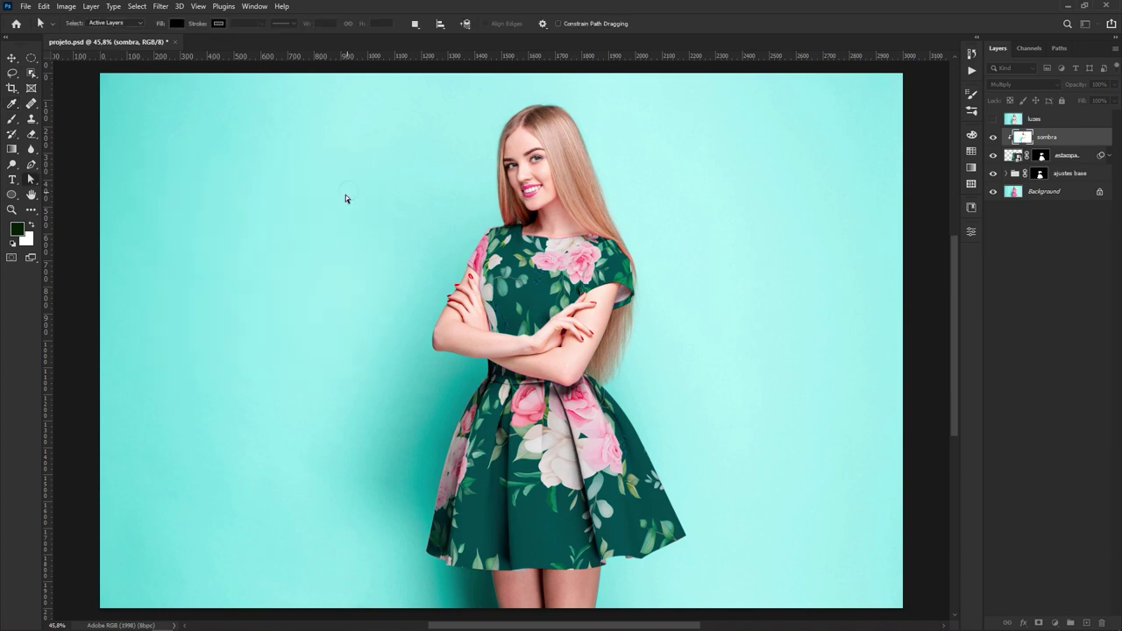
Step: Show the luzes layer, clip it to estampa above sombra and set its blend mode to Screen
{"action": "left_click", "coordinate": [1048, 120]}
{"action": "left_click", "coordinate": [993, 122]}
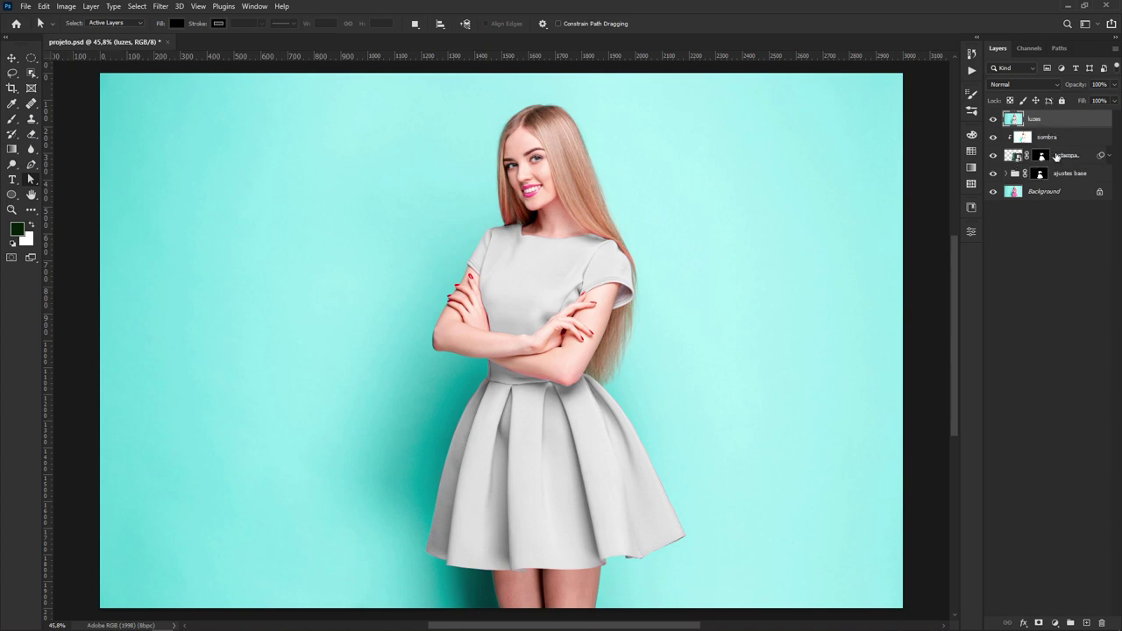
{"action": "key", "text": "alt"}
{"action": "left_click", "coordinate": [1071, 126], "text": "alt"}
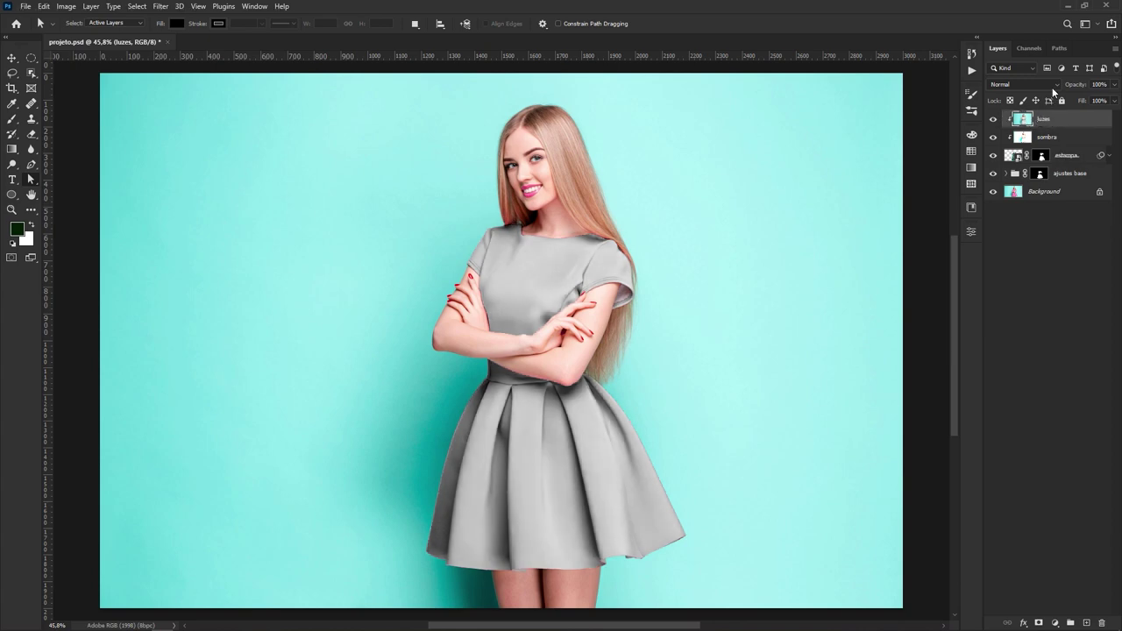
{"action": "left_click", "coordinate": [1052, 85]}
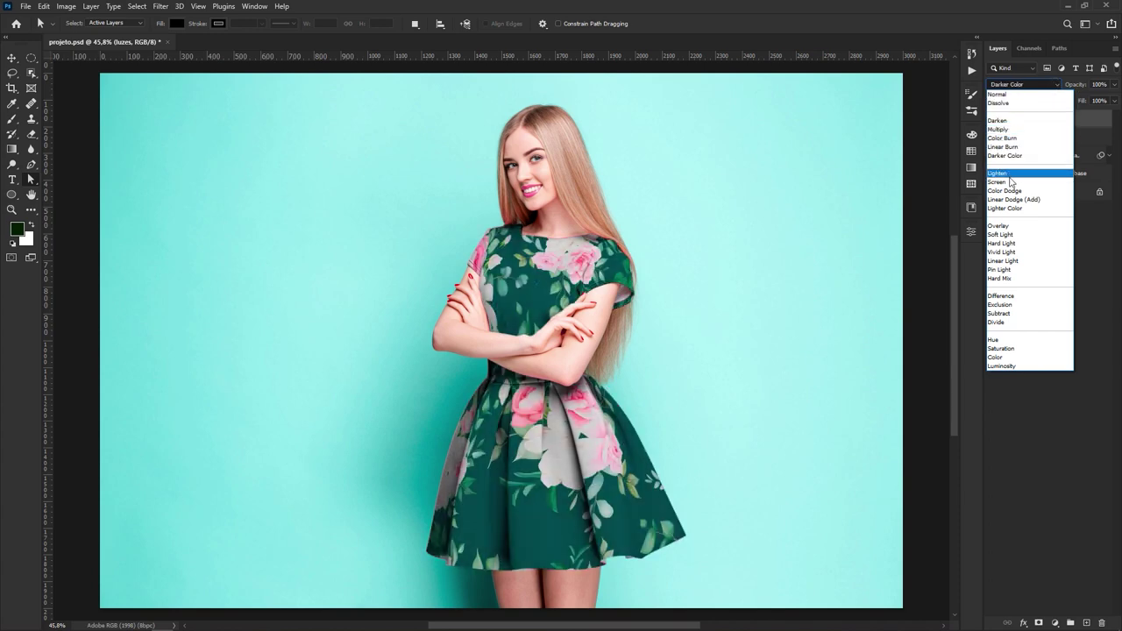
{"action": "left_click", "coordinate": [1010, 183]}
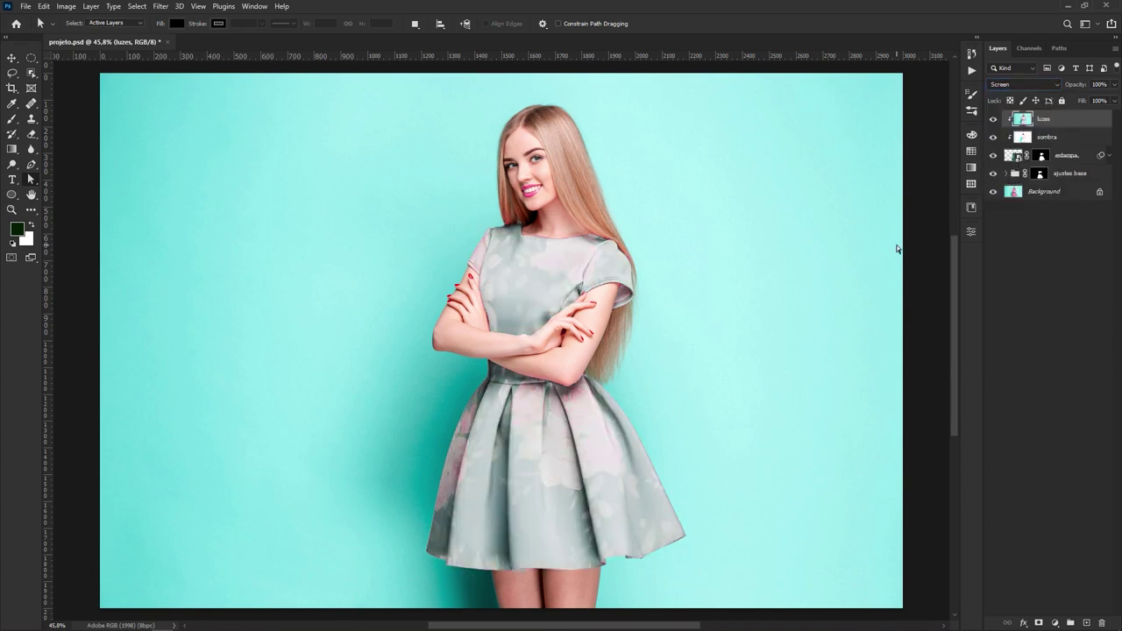
Step: Apply Levels to the luzes layer with the black input level at 212
{"action": "key", "text": "ctrl+l"}
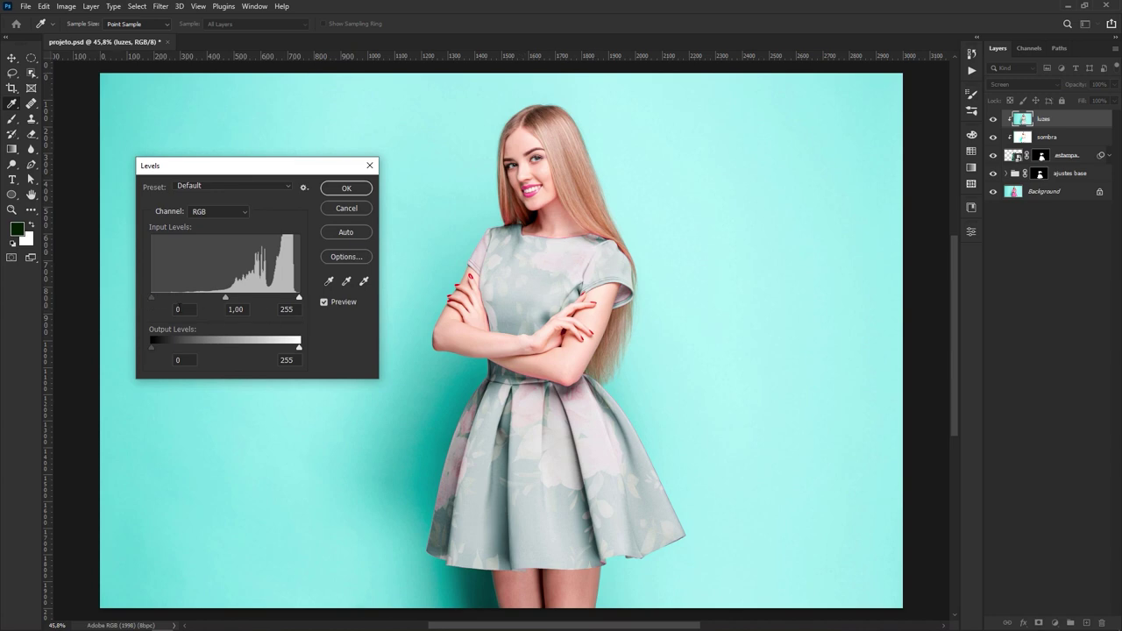
{"action": "left_click_drag", "start_coordinate": [151, 298], "coordinate": [274, 299]}
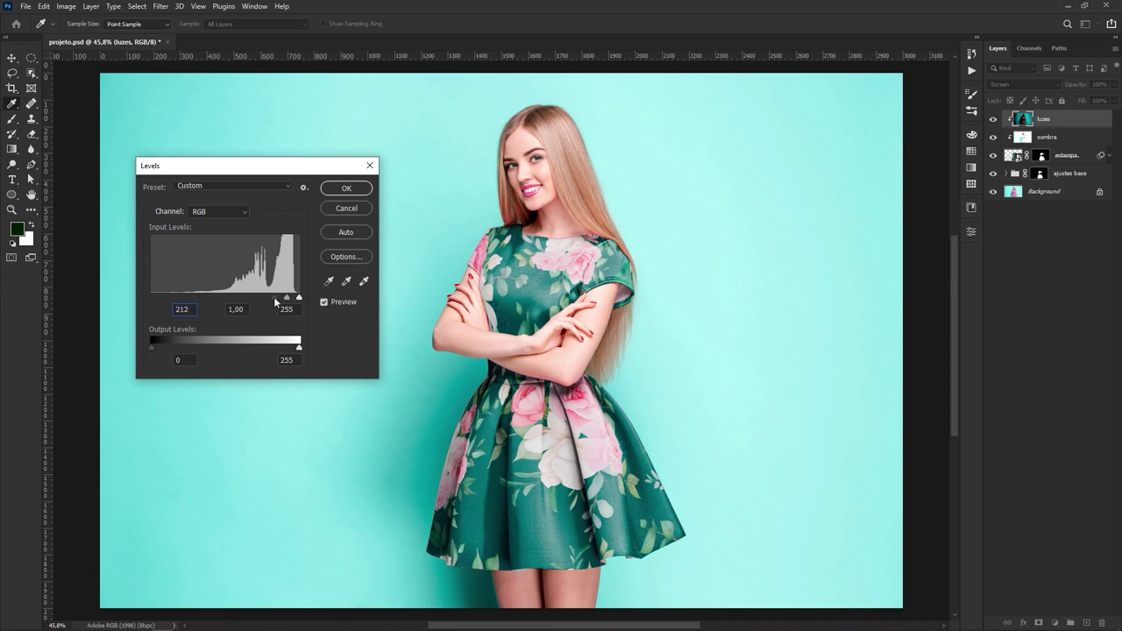
{"action": "left_click", "coordinate": [274, 299]}
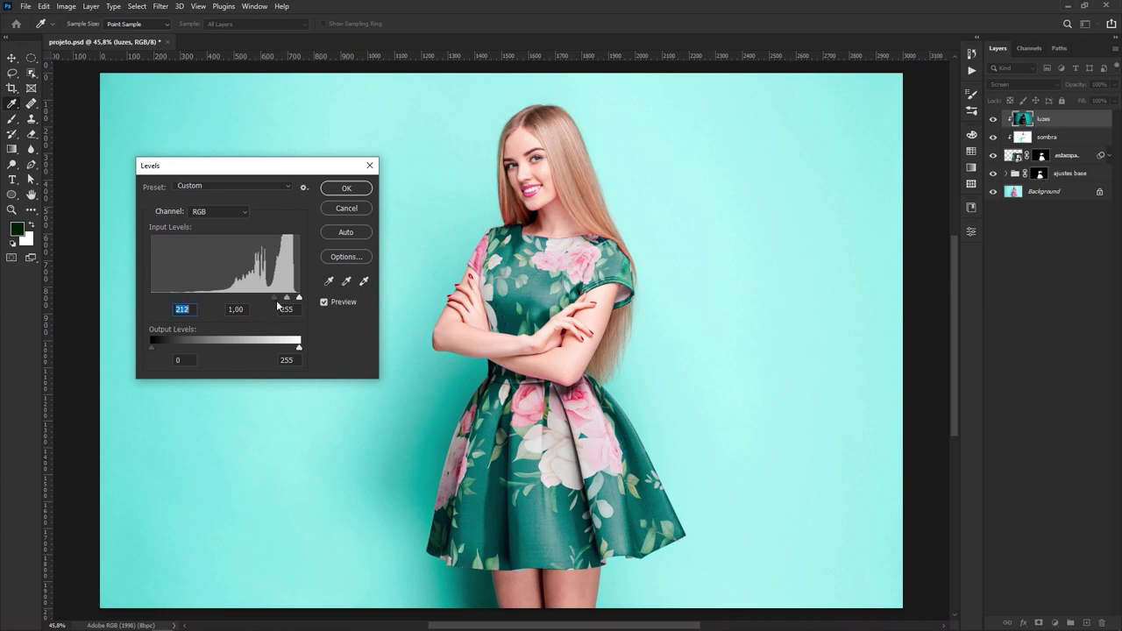
{"action": "left_click", "coordinate": [336, 191]}
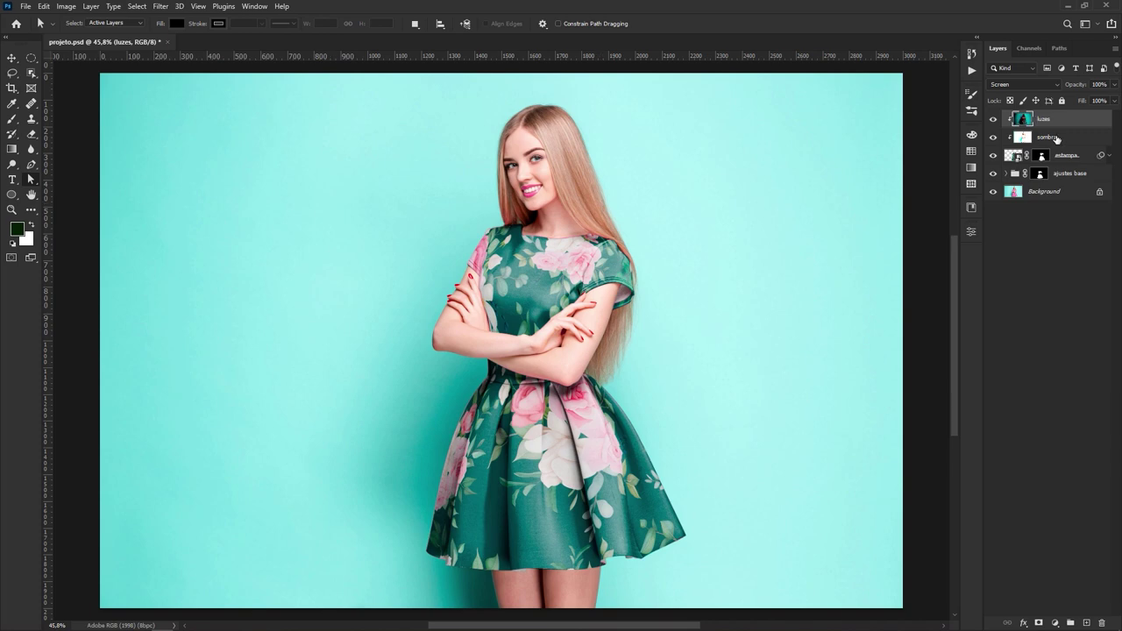
Step: Lower the luzes layer's opacity to 51%
{"action": "left_click", "coordinate": [1115, 85]}
{"action": "left_click_drag", "start_coordinate": [1113, 99], "coordinate": [1088, 102]}
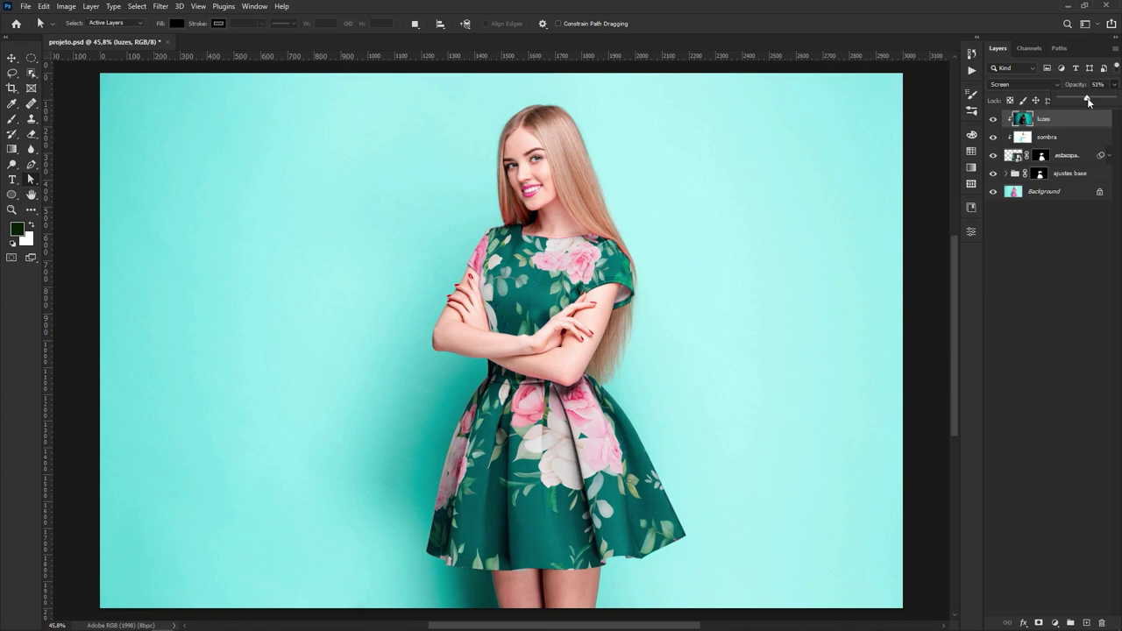
{"action": "left_click", "coordinate": [1063, 262]}
Step: Lower the sombra layer's opacity to 50% and deselect all layers
{"action": "left_click", "coordinate": [1069, 137]}
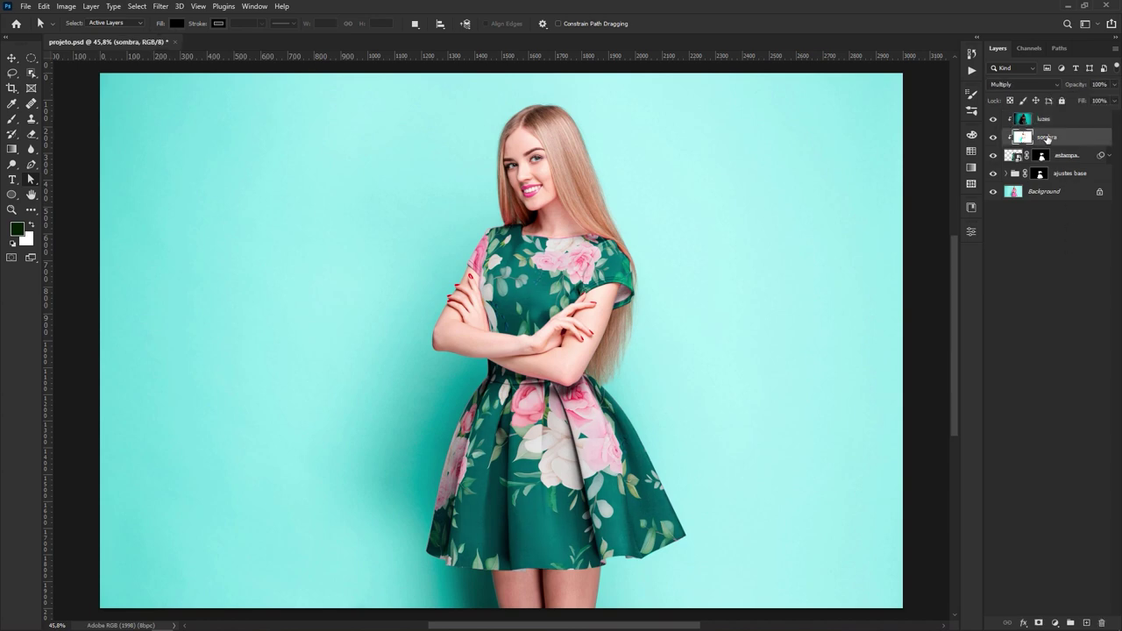
{"action": "left_click", "coordinate": [1115, 85]}
{"action": "left_click_drag", "start_coordinate": [1114, 101], "coordinate": [1087, 103]}
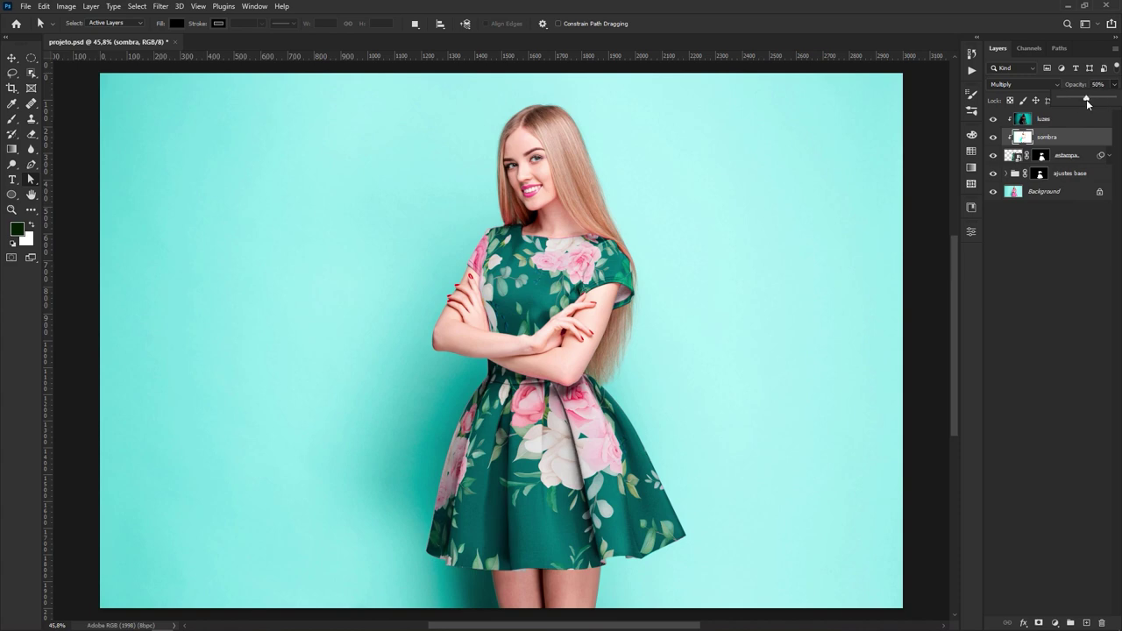
{"action": "left_click", "coordinate": [1099, 86]}
{"action": "left_click", "coordinate": [1077, 230]}
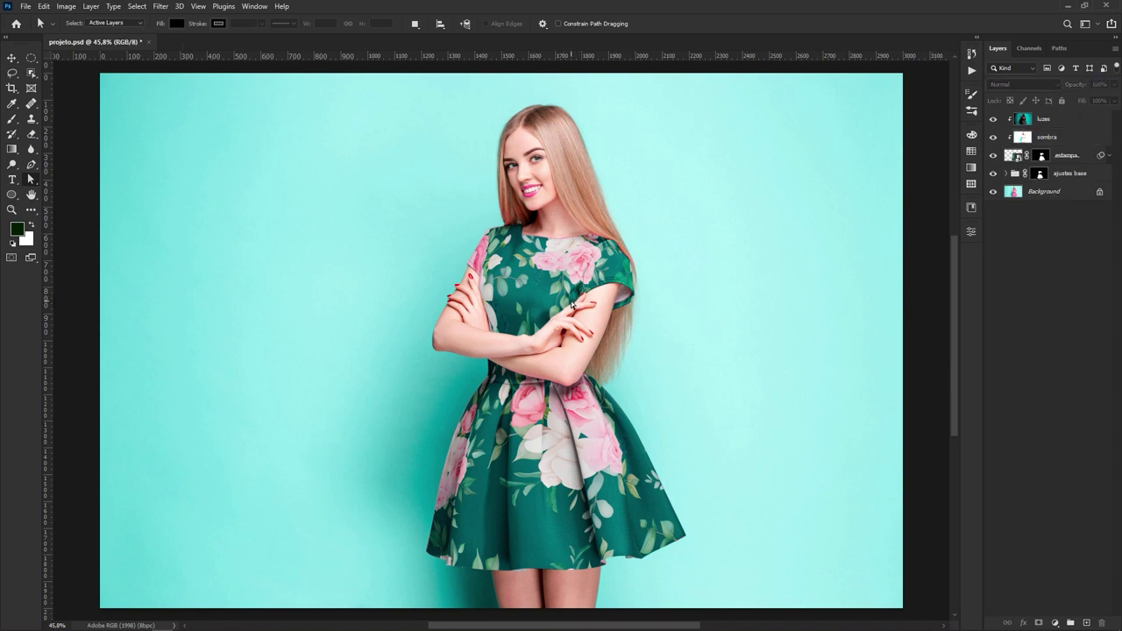
Step: Compare the Background alone with the full composition, leaving all layers shown and luzes selected
{"action": "left_click", "coordinate": [994, 192], "text": "alt"}
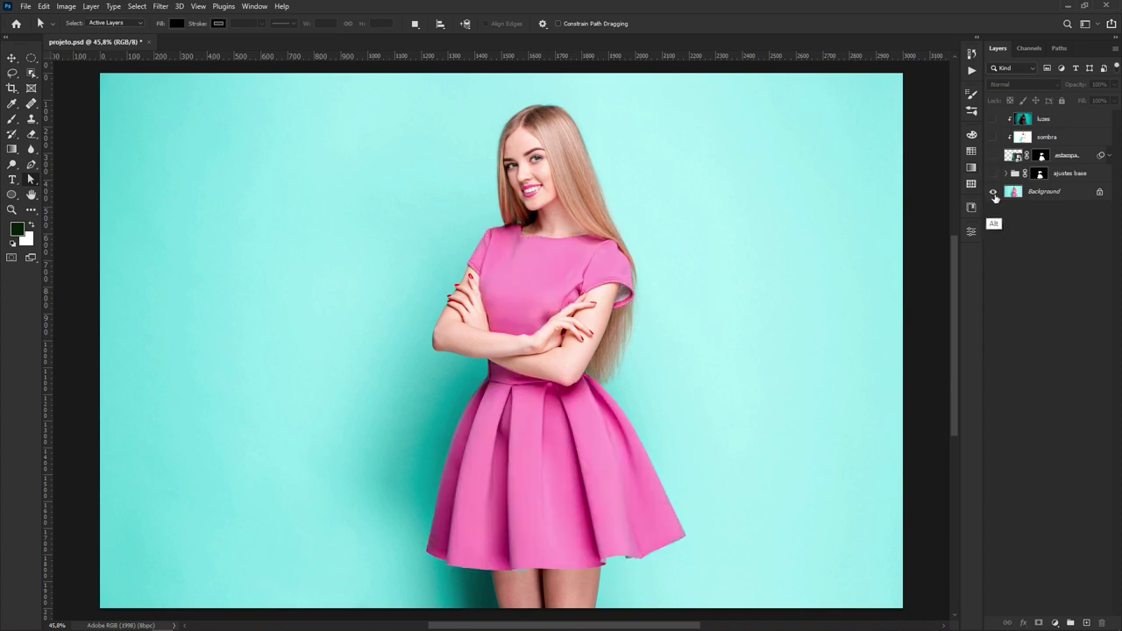
{"action": "left_click", "coordinate": [994, 193], "text": "alt"}
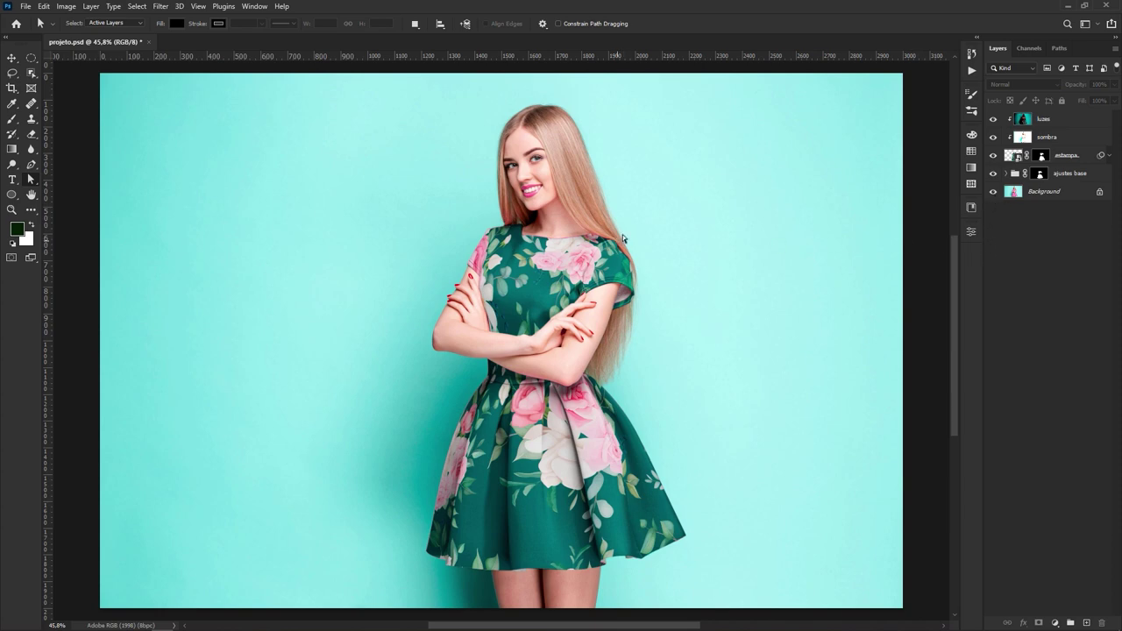
{"action": "left_click", "coordinate": [1026, 121]}
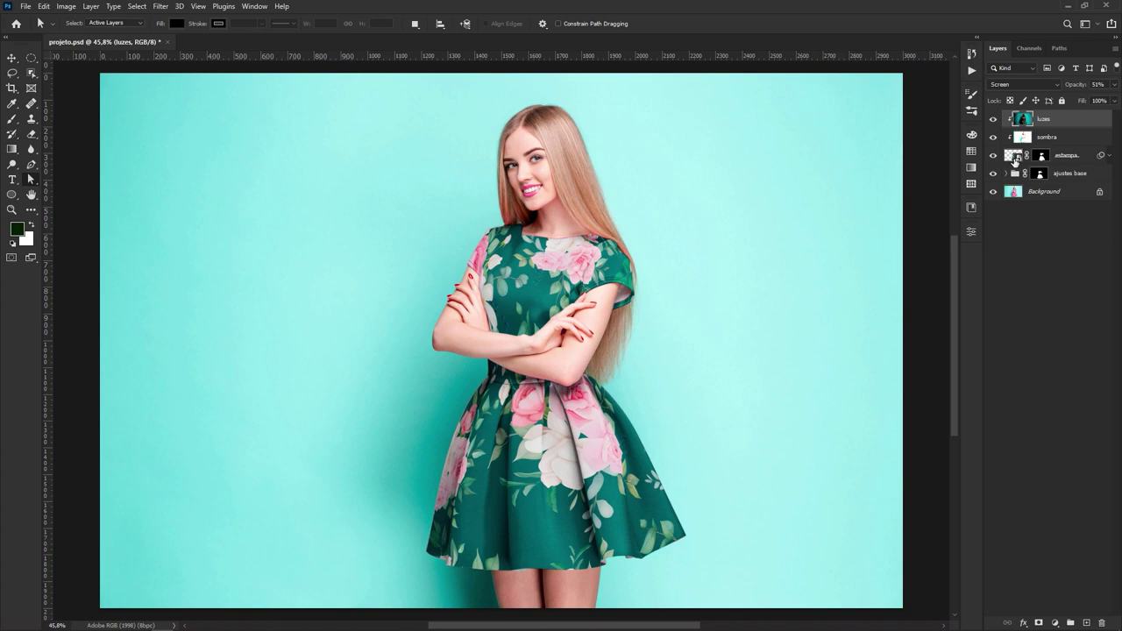
Step: Open the contents of the estampa smart object and place the geometric pattern 2557801.jpg from the T38_alterando estampa folder into it
{"action": "double_click", "coordinate": [1016, 158]}
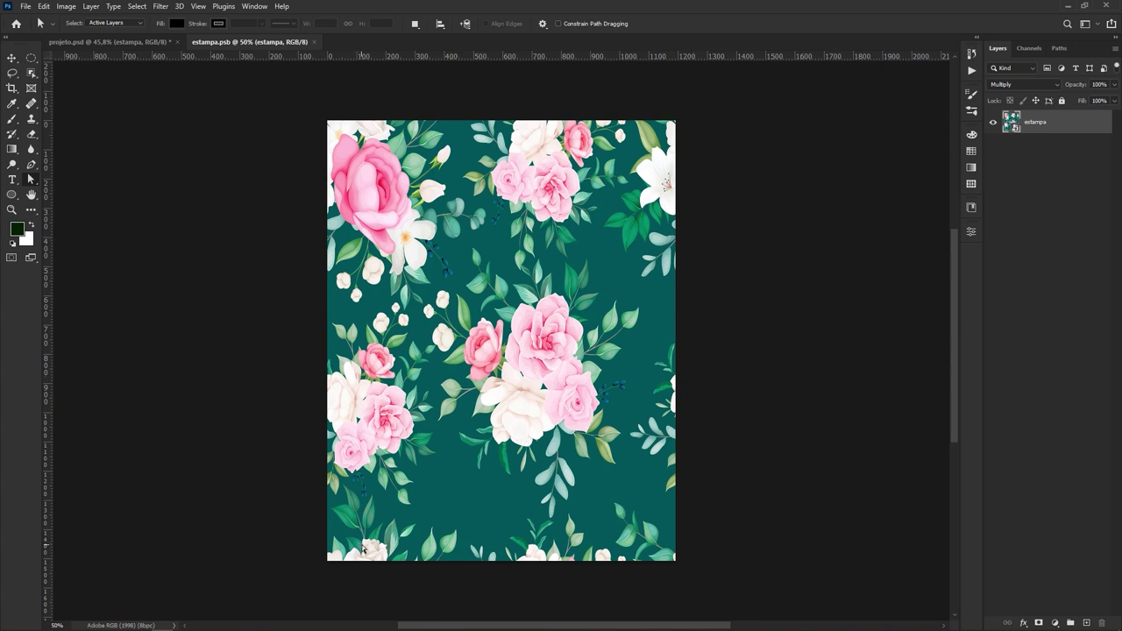
{"action": "key", "text": "super"}
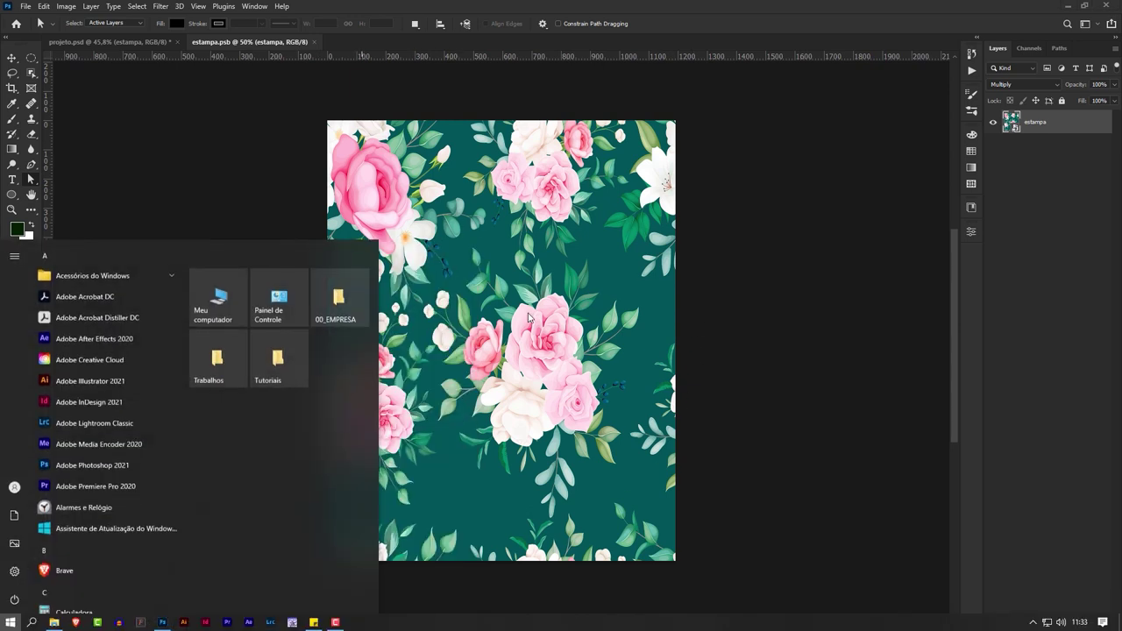
{"action": "left_click", "coordinate": [54, 622]}
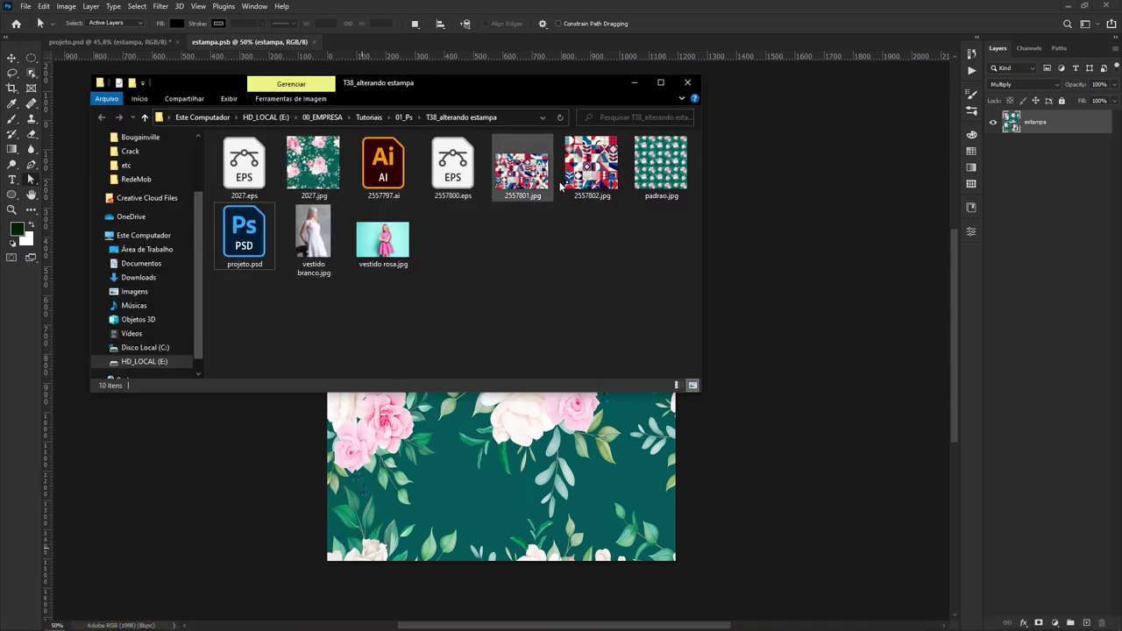
{"action": "left_click_drag", "start_coordinate": [522, 167], "coordinate": [579, 480]}
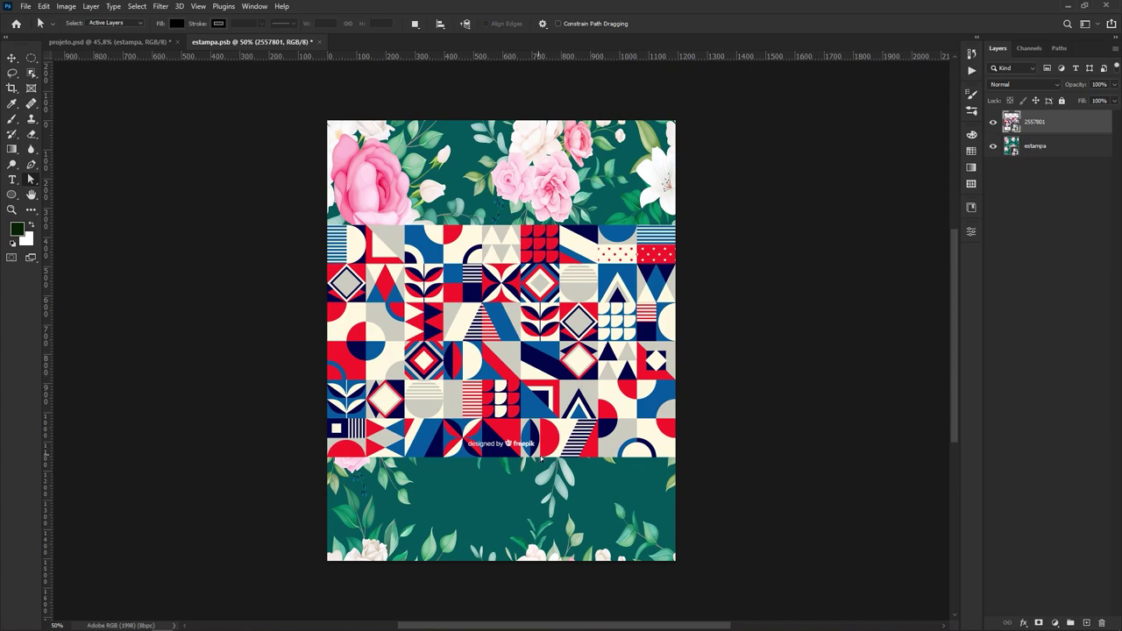
Step: Rotate the geometric pattern to -90° and scale it proportionally to about 16.7%, positioned to cover the whole canvas
{"action": "key", "text": "ctrl+t"}
{"action": "left_click_drag", "start_coordinate": [690, 222], "coordinate": [419, 203]}
{"action": "left_click_drag", "start_coordinate": [619, 167], "coordinate": [725, 116]}
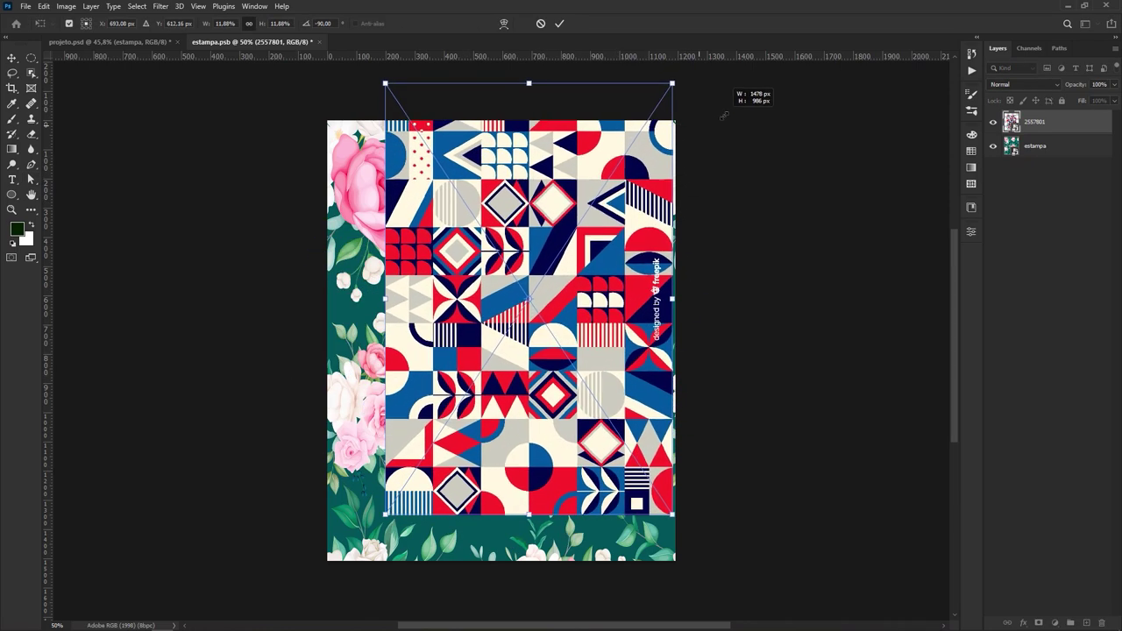
{"action": "left_click_drag", "start_coordinate": [386, 514], "coordinate": [271, 602]}
{"action": "left_click_drag", "start_coordinate": [559, 414], "coordinate": [584, 416]}
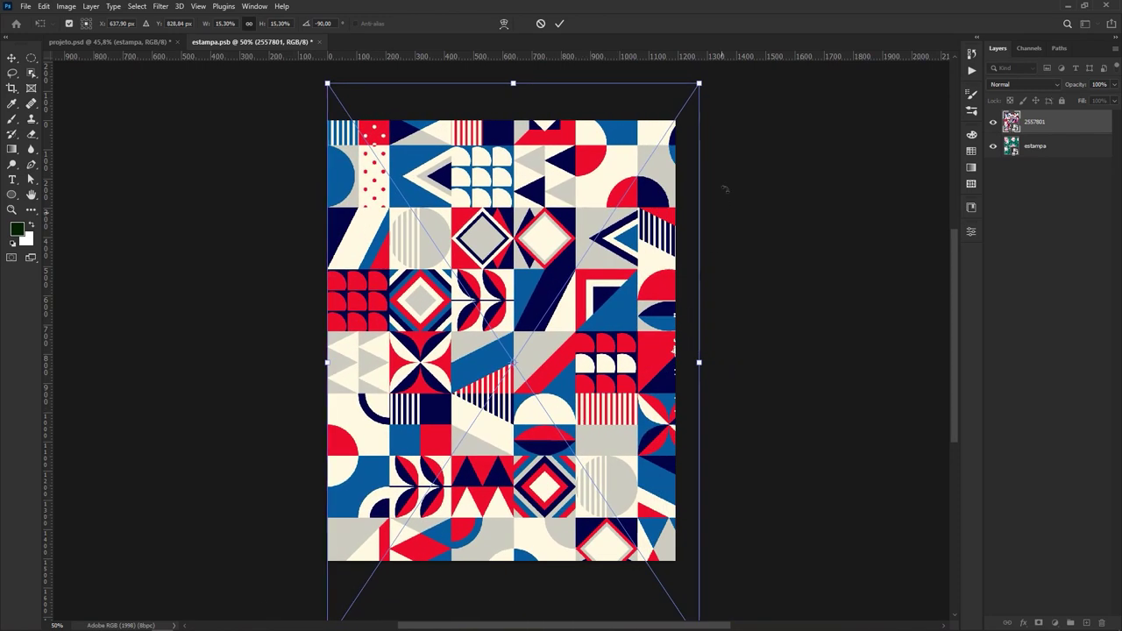
{"action": "left_click_drag", "start_coordinate": [699, 83], "coordinate": [733, 44]}
{"action": "left_click_drag", "start_coordinate": [592, 298], "coordinate": [583, 301]}
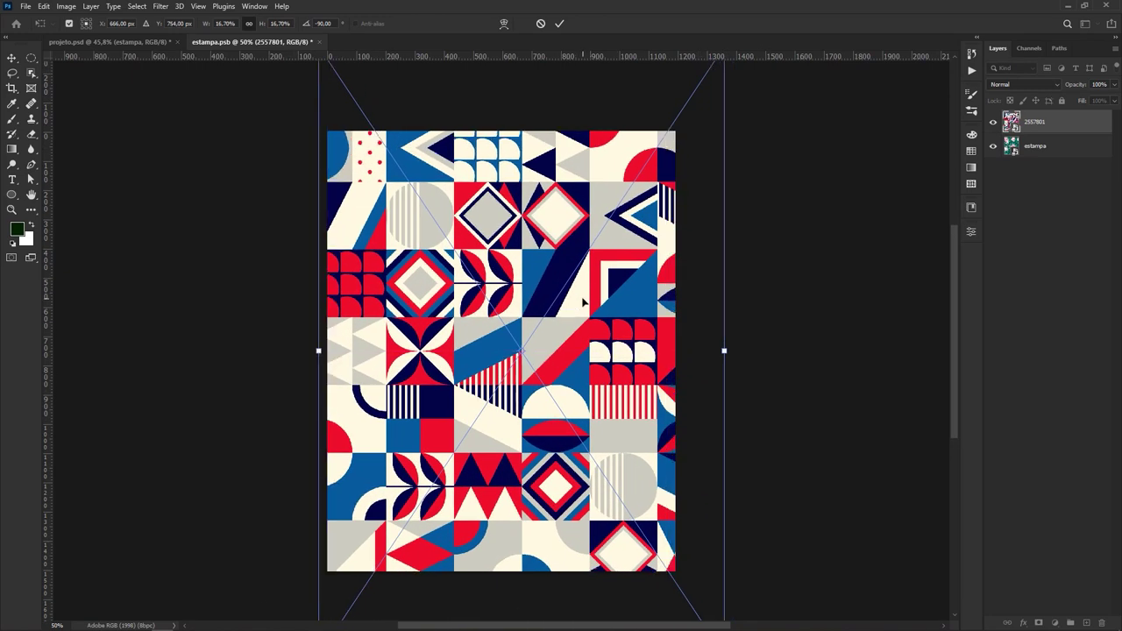
{"action": "key", "text": "Return"}
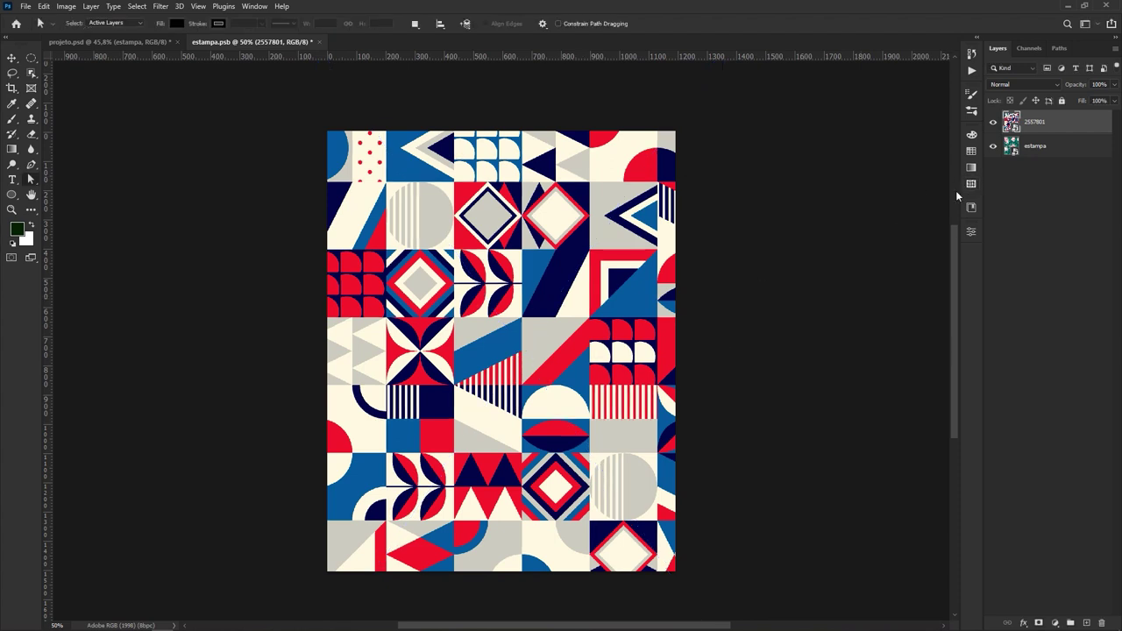
Step: Save and close estampa.psb to update the dress pattern in projeto.psd
{"action": "key", "text": "ctrl+s"}
{"action": "left_click", "coordinate": [315, 42]}
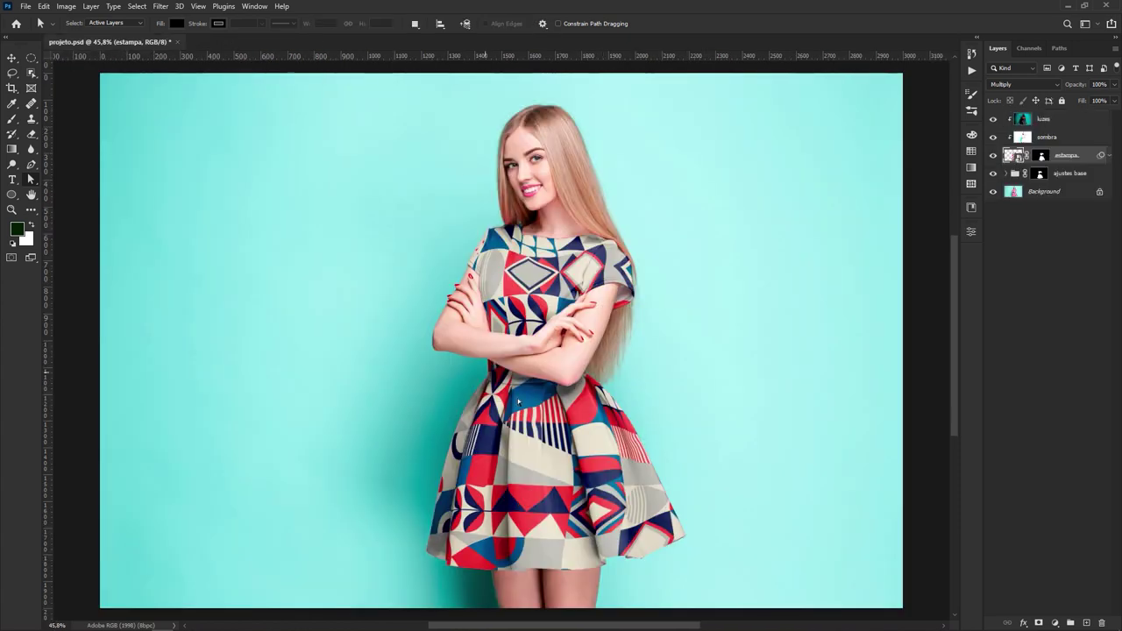